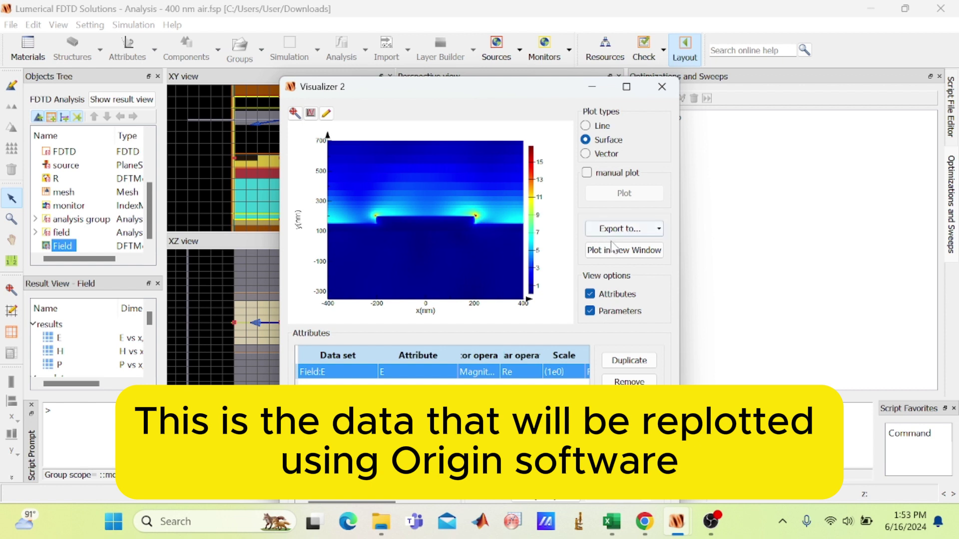
- Export the E-field surface plot data as a text file named "electric field profile" in the Downloads folder
{"action": "left_click", "coordinate": [622, 231]}
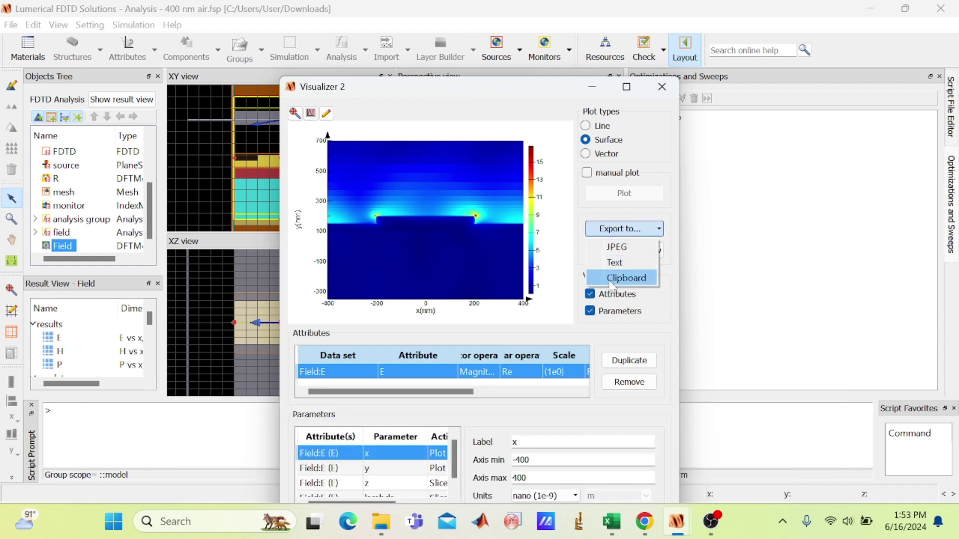
{"action": "left_click", "coordinate": [623, 270]}
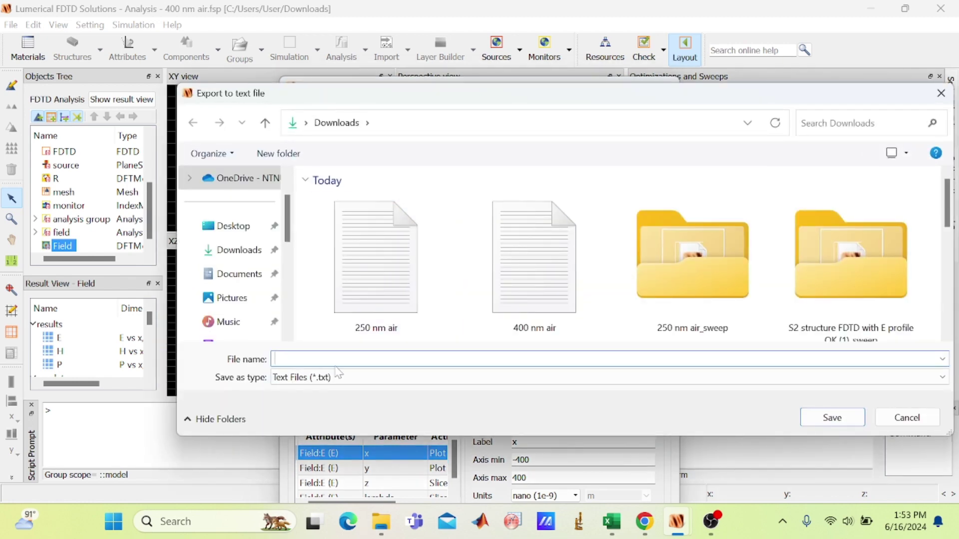
{"action": "type", "text": "e"}
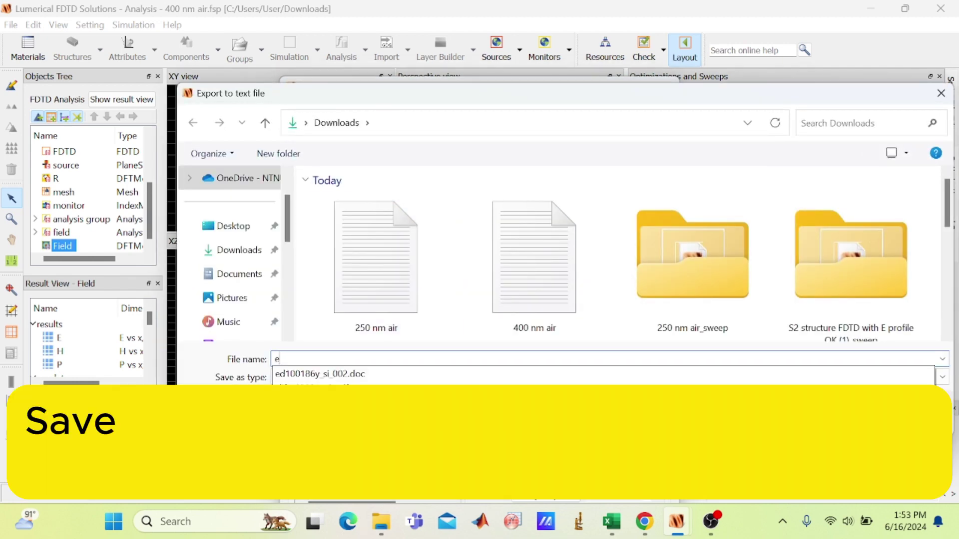
{"action": "type", "text": "lectric field profile"}
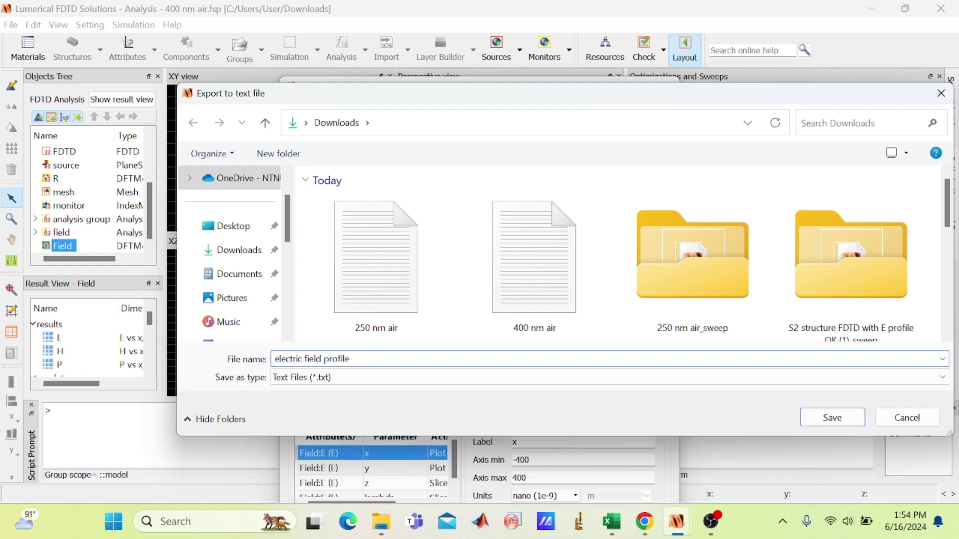
{"action": "key", "text": "Return"}
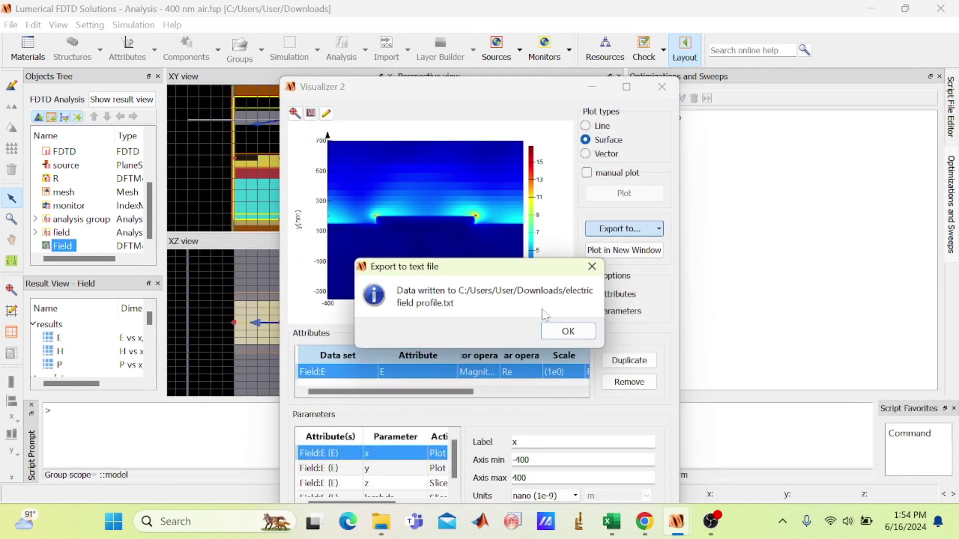
{"action": "left_click", "coordinate": [563, 332]}
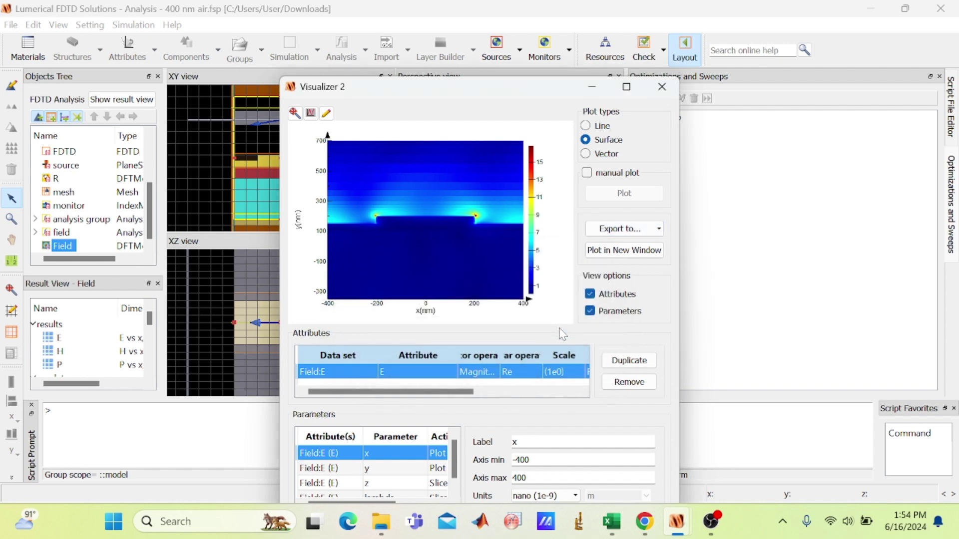
- Switch to Excel and create a blank workbook
{"action": "left_click", "coordinate": [154, 521]}
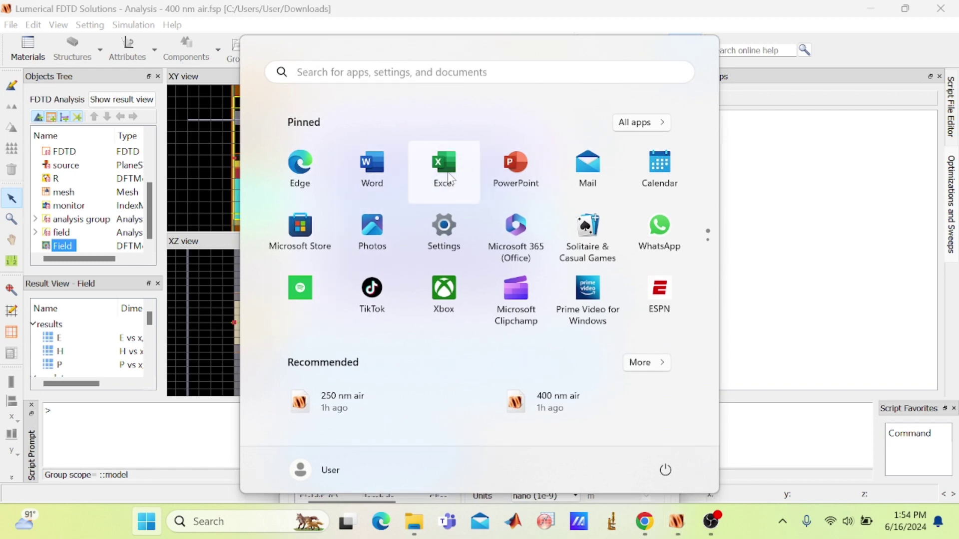
{"action": "left_click", "coordinate": [439, 175]}
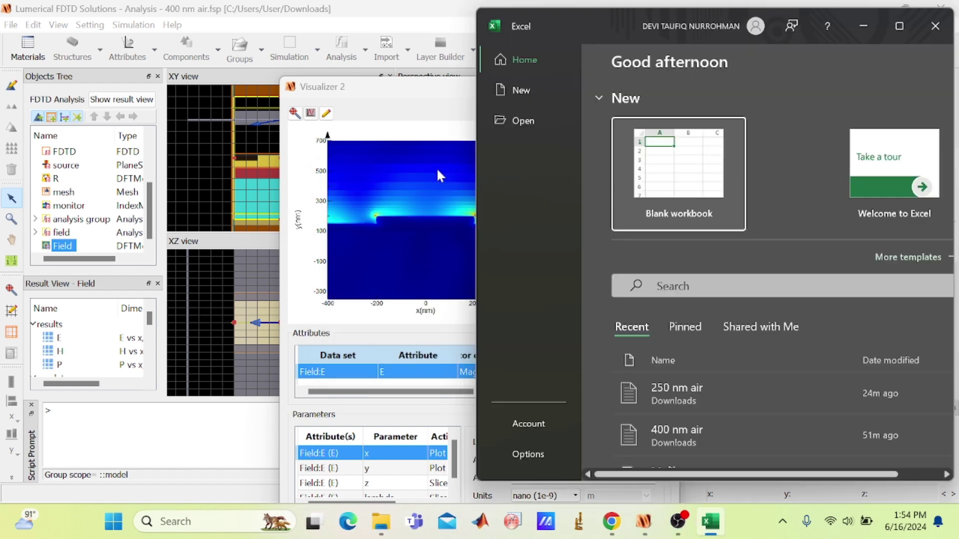
{"action": "left_click", "coordinate": [686, 169]}
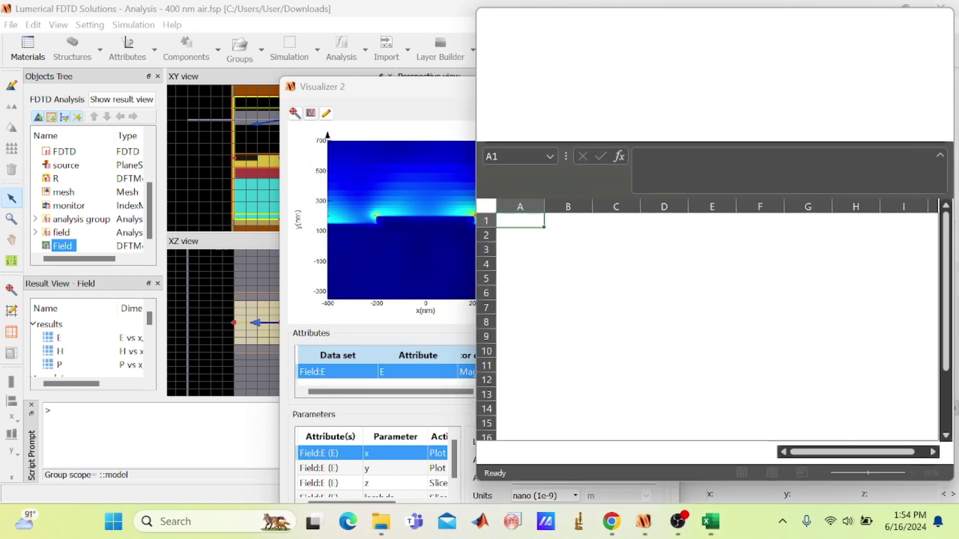
- Minimize the main Lumerical FDTD window and the Visualizer 2 window
{"action": "left_click", "coordinate": [437, 24]}
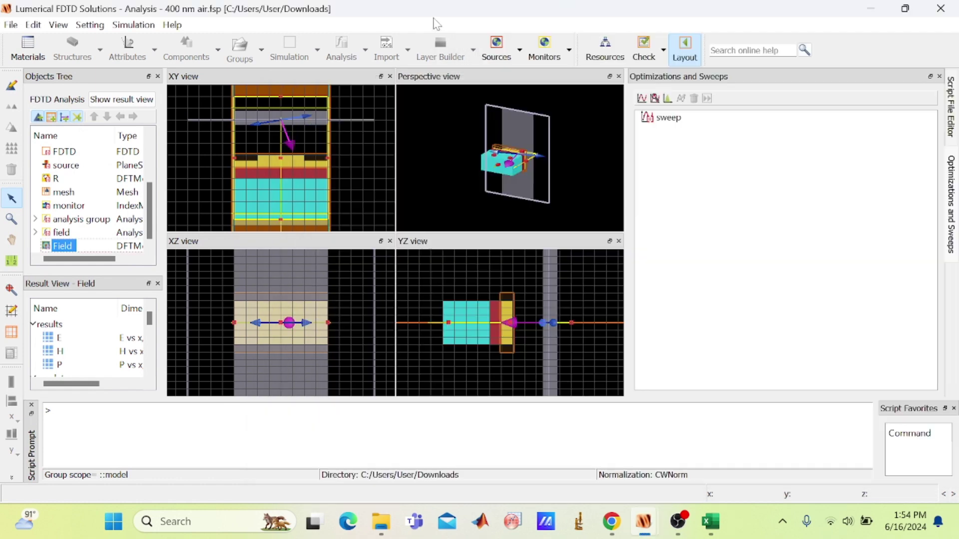
{"action": "left_click", "coordinate": [873, 14]}
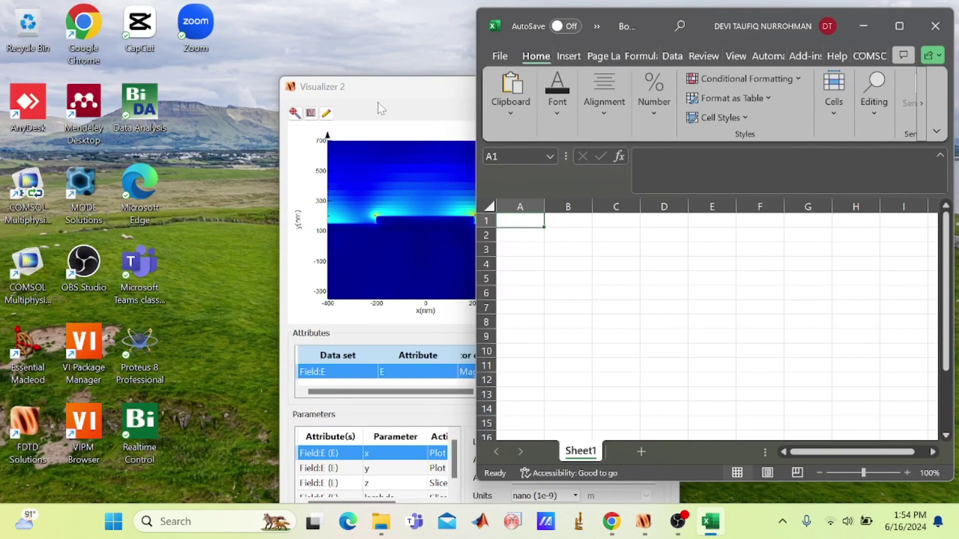
{"action": "left_click", "coordinate": [408, 103]}
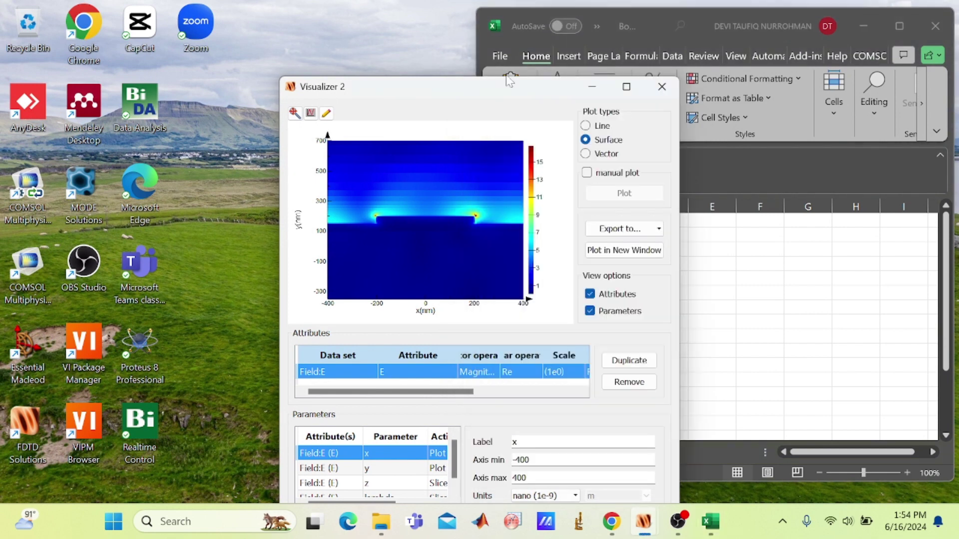
{"action": "left_click", "coordinate": [592, 88]}
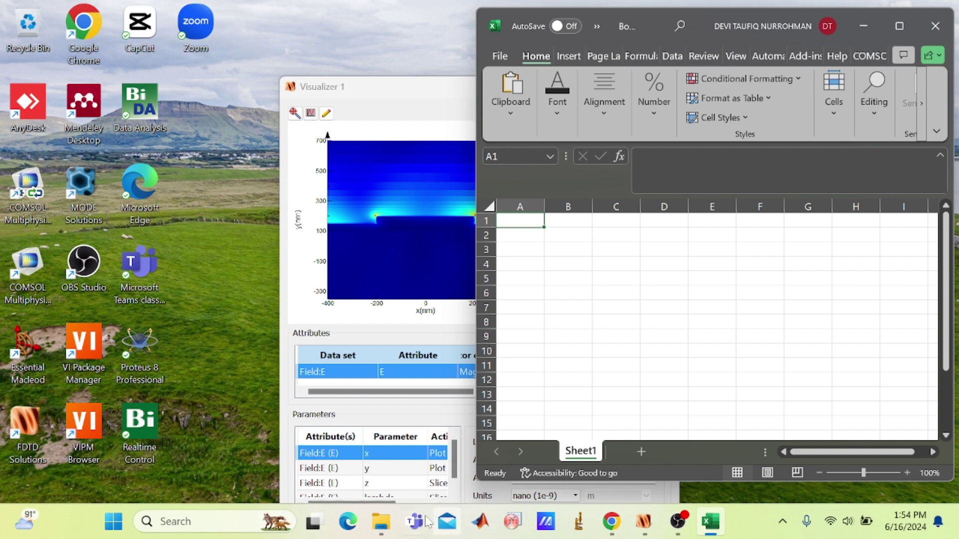
- Open the Downloads folder in File Explorer and arrange it beside the blank Excel workbook
{"action": "double_click", "coordinate": [27, 29]}
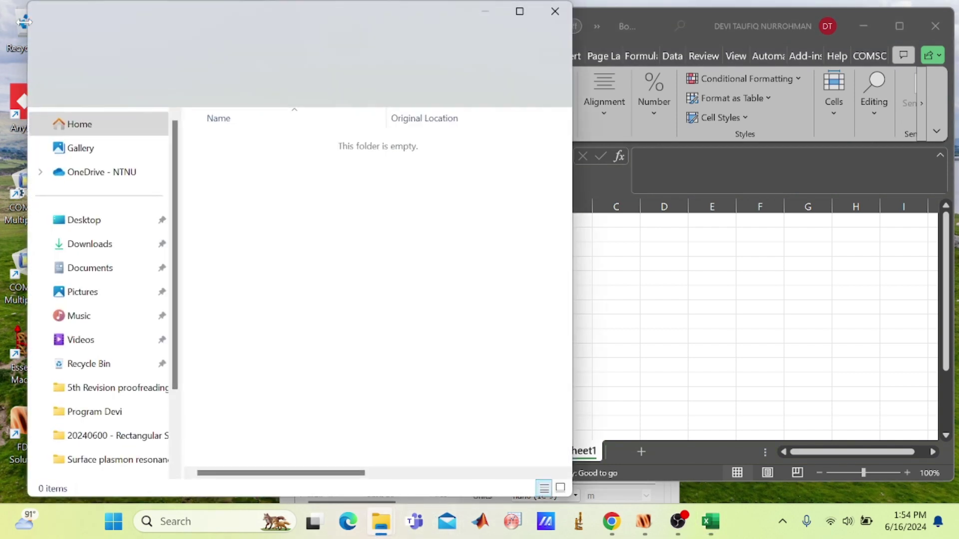
{"action": "left_click", "coordinate": [520, 12]}
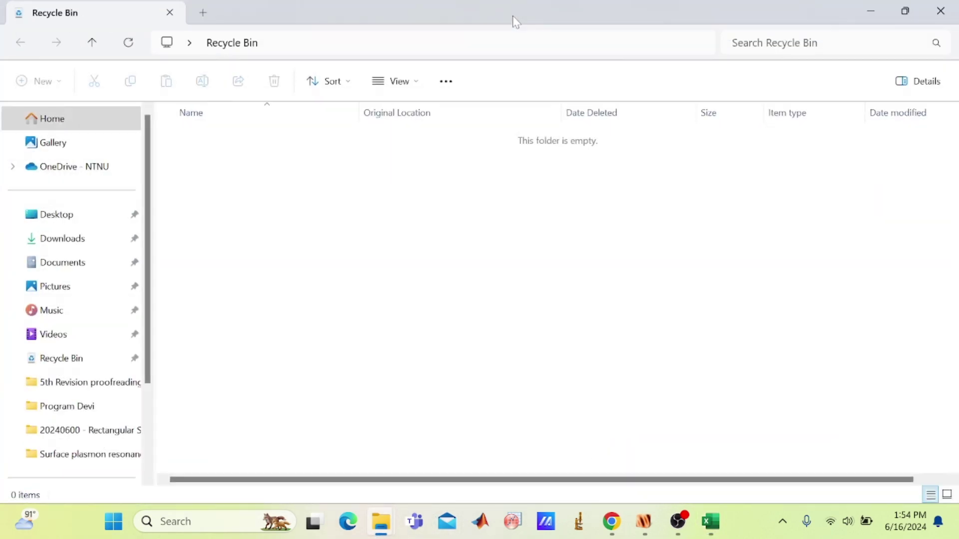
{"action": "left_click", "coordinate": [77, 246]}
{"action": "mouse_move", "coordinate": [906, 11]}
{"action": "left_click", "coordinate": [807, 55]}
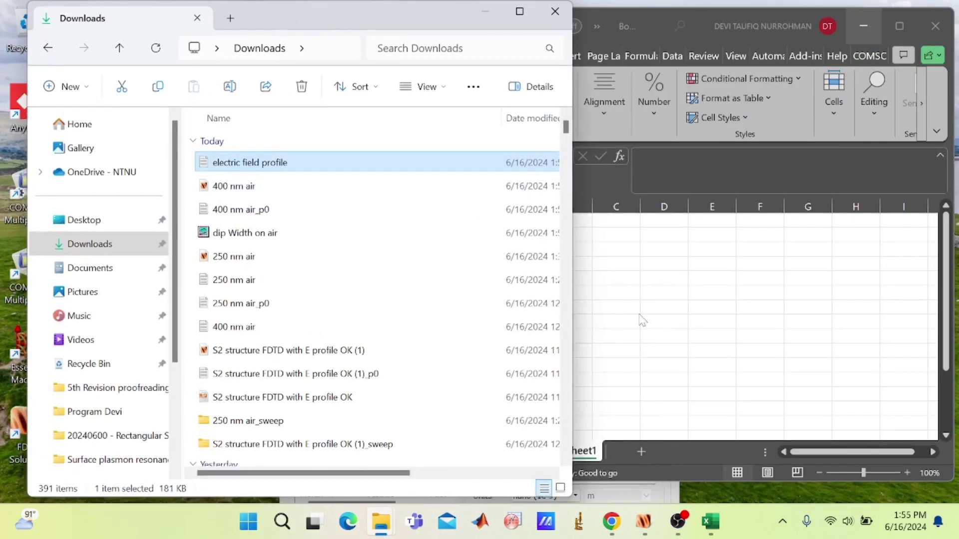
{"action": "left_click", "coordinate": [651, 15]}
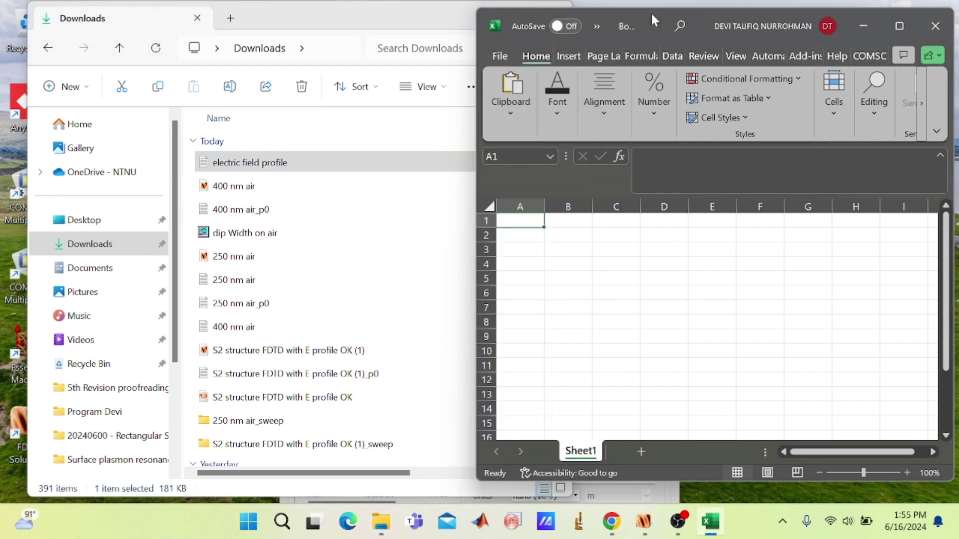
- Open the electric field profile text file in Excel with the scientific-notation conversion accepted, and widen column A in the maximized window
{"action": "left_click_drag", "start_coordinate": [250, 161], "coordinate": [649, 285]}
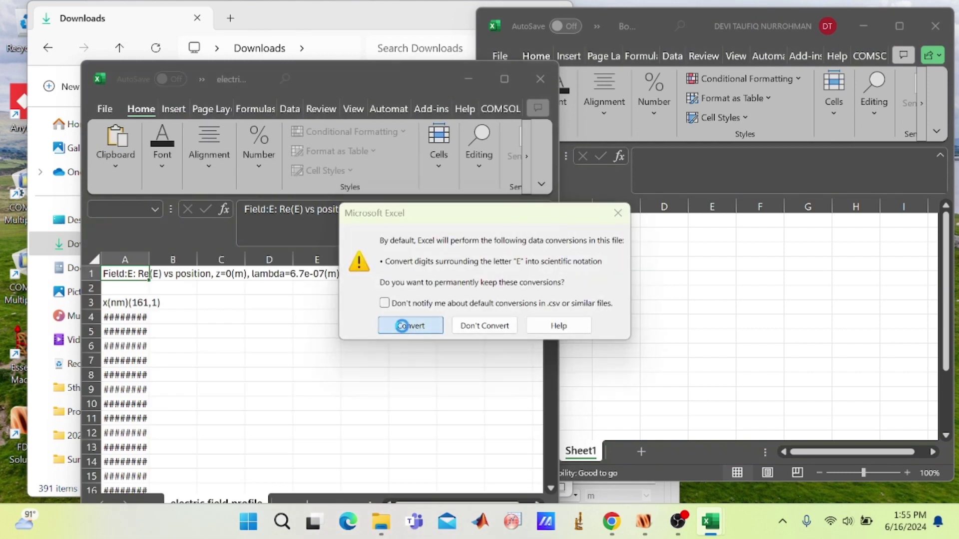
{"action": "left_click", "coordinate": [403, 330]}
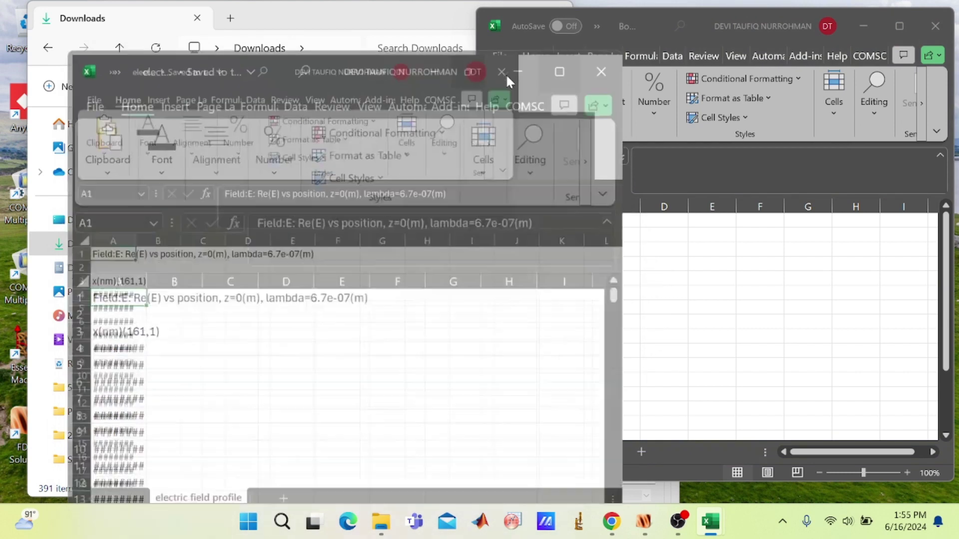
{"action": "left_click", "coordinate": [506, 80]}
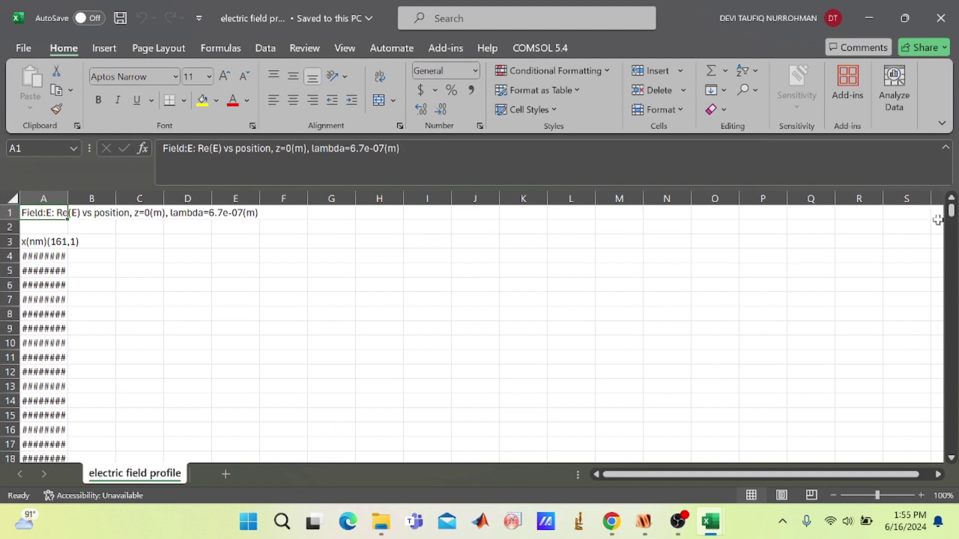
{"action": "left_click_drag", "start_coordinate": [68, 201], "coordinate": [110, 201]}
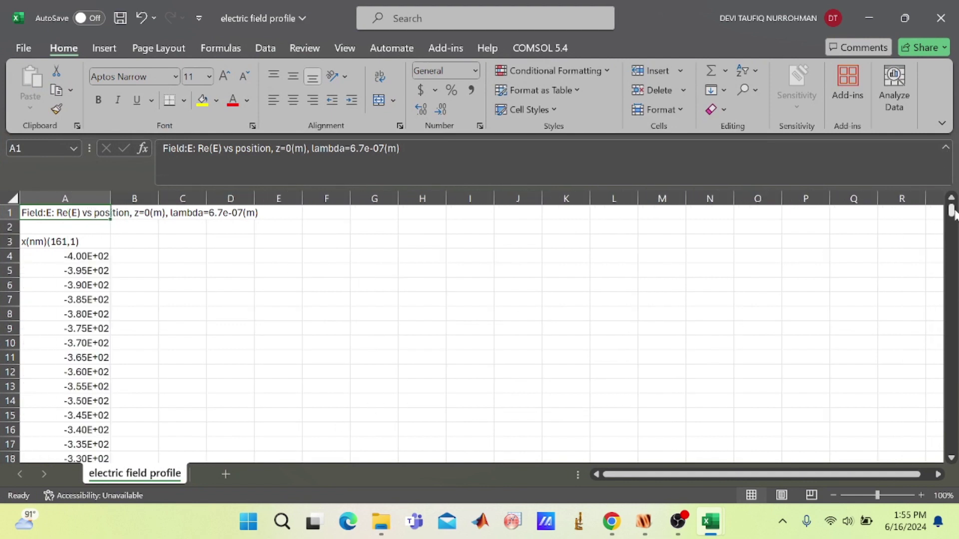
{"action": "mouse_move", "coordinate": [951, 212]}
{"action": "left_mouse_down"}
{"action": "mouse_move", "coordinate": [949, 374]}
{"action": "mouse_move", "coordinate": [951, 210]}
{"action": "left_mouse_up"}
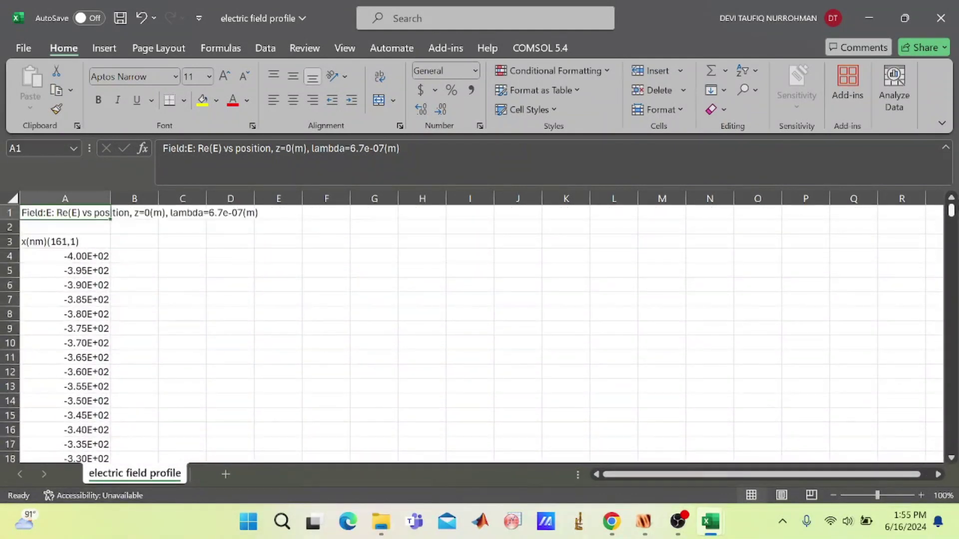
- Split column A with Text to Columns as delimited data, using tab and space as delimiters and the General format
{"action": "left_click", "coordinate": [85, 199]}
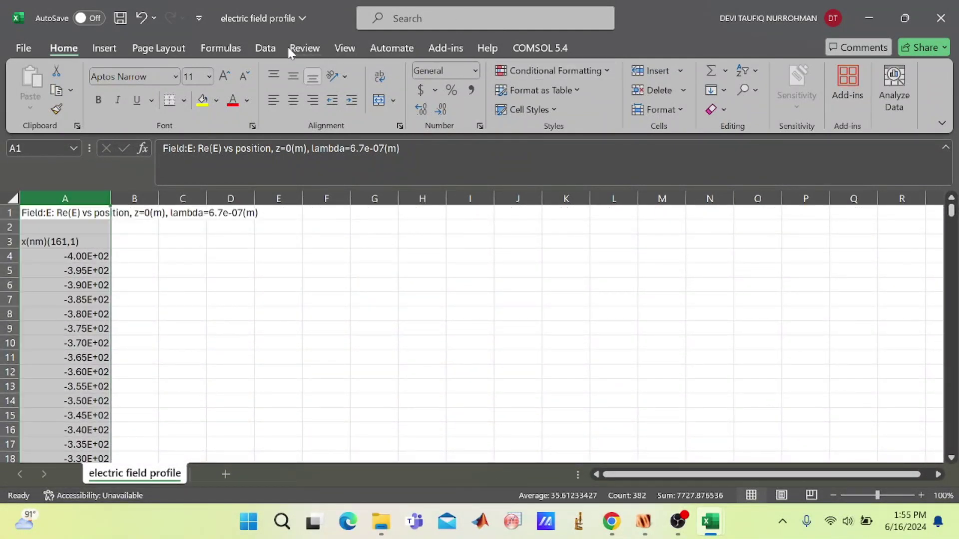
{"action": "left_click", "coordinate": [265, 48]}
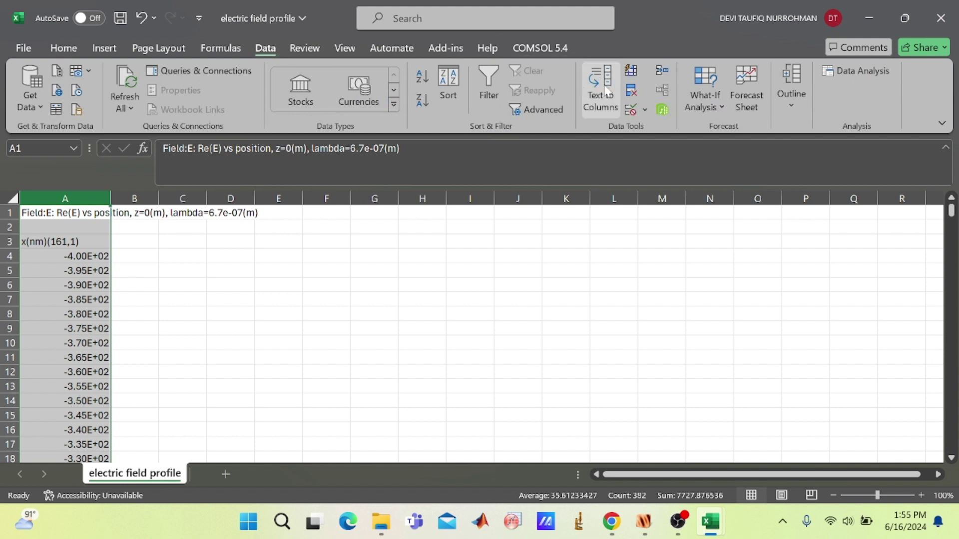
{"action": "left_click", "coordinate": [606, 91]}
{"action": "left_click", "coordinate": [730, 439]}
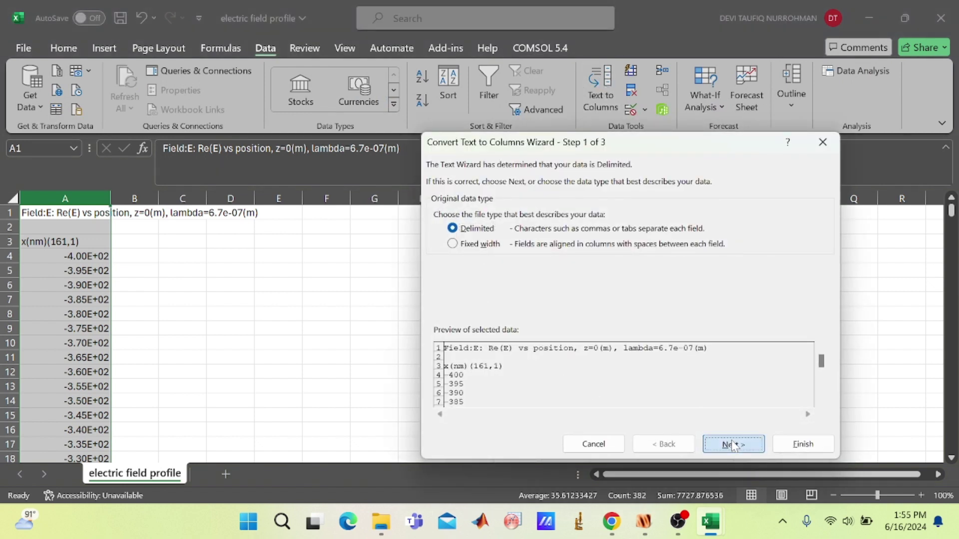
{"action": "left_click", "coordinate": [438, 248]}
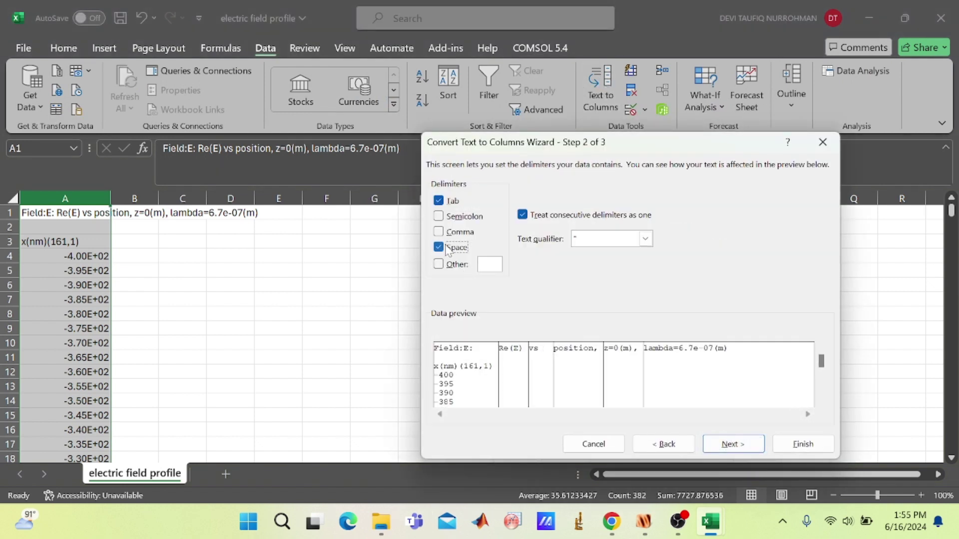
{"action": "left_click_drag", "start_coordinate": [825, 374], "coordinate": [829, 409]}
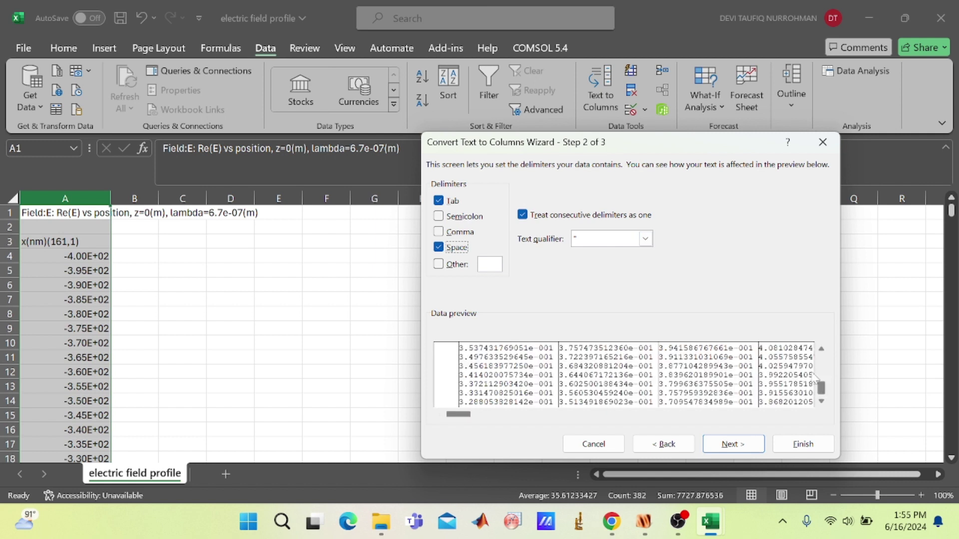
{"action": "left_click", "coordinate": [733, 444]}
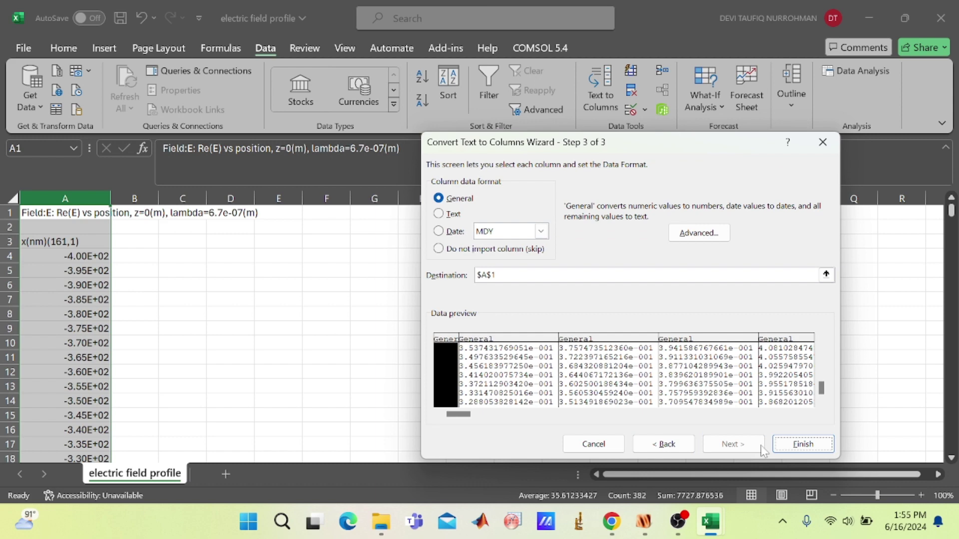
{"action": "left_click", "coordinate": [800, 444]}
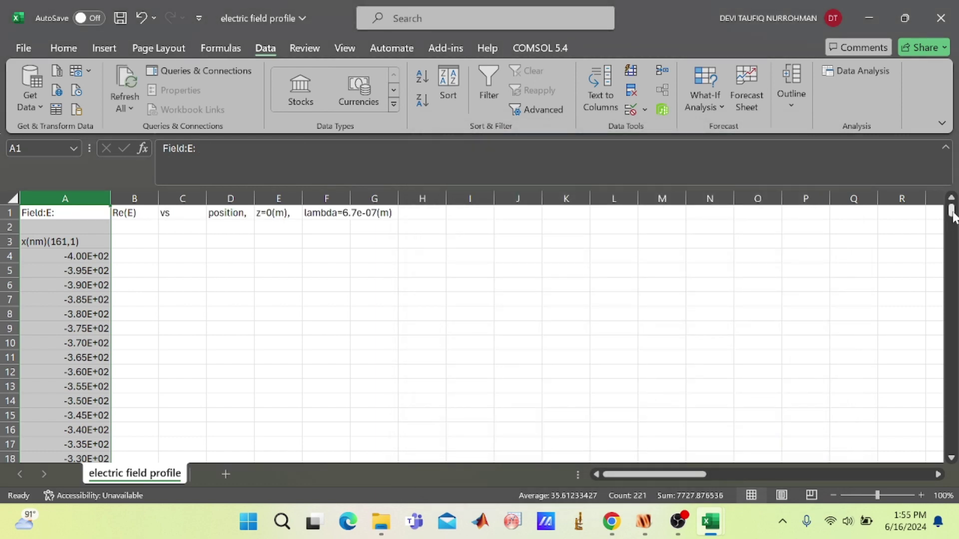
- Highlight the x(nm) dimension header in cell A3 with a yellow fill
{"action": "mouse_move", "coordinate": [952, 214]}
{"action": "left_mouse_down"}
{"action": "mouse_move", "coordinate": [954, 353]}
{"action": "mouse_move", "coordinate": [952, 213]}
{"action": "left_mouse_up"}
{"action": "left_click", "coordinate": [198, 213]}
{"action": "key", "text": "Down"}
{"action": "key", "text": "Down"}
{"action": "key", "text": "Down"}
{"action": "key", "text": "Left"}
{"action": "key", "text": "Left"}
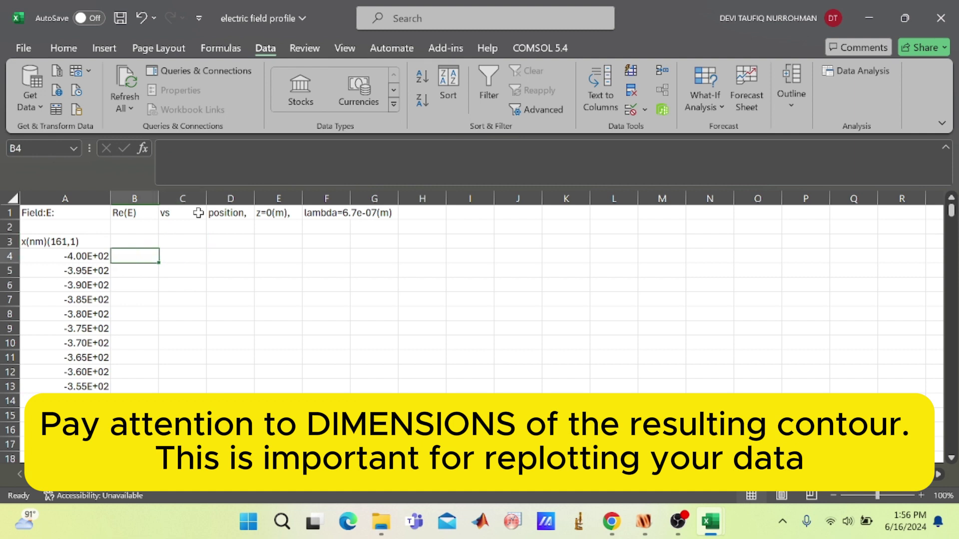
{"action": "key", "text": "Up"}
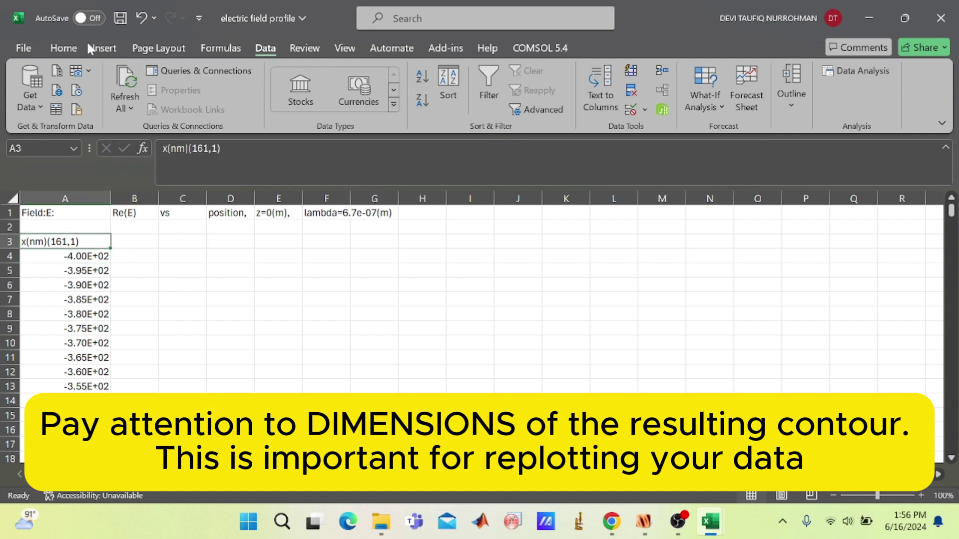
{"action": "left_click", "coordinate": [60, 46]}
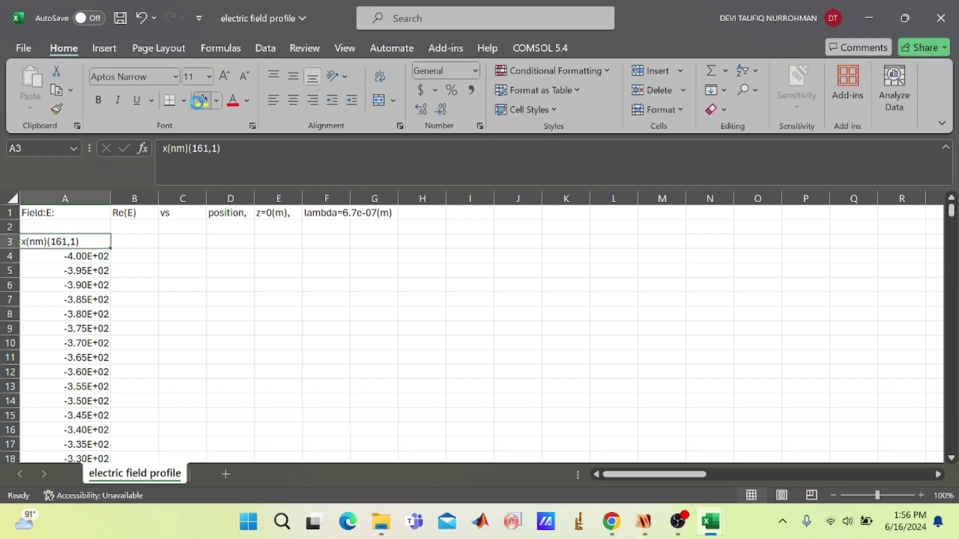
{"action": "left_click", "coordinate": [200, 101]}
- Format the x position values in A4:A164 as Number with two decimal places
{"action": "left_click", "coordinate": [152, 258]}
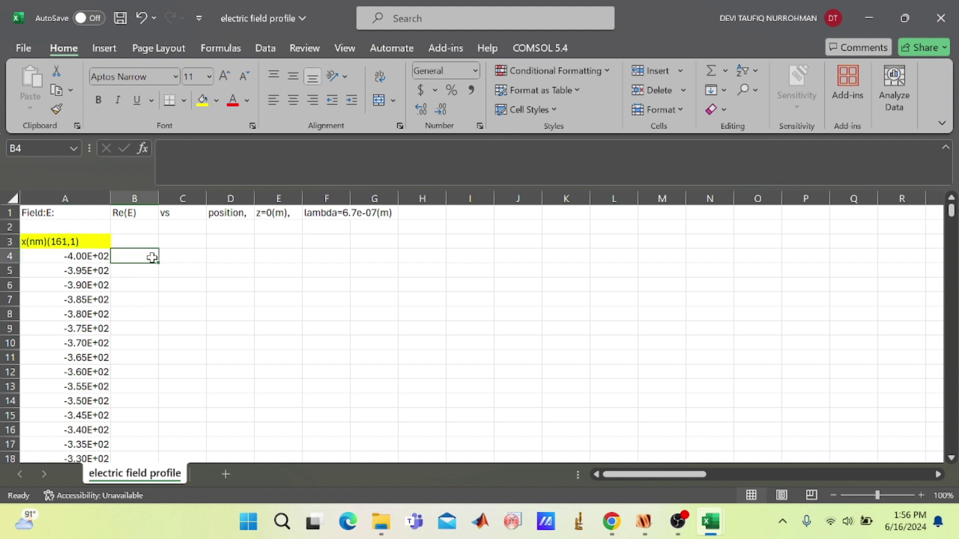
{"action": "key", "text": "Left"}
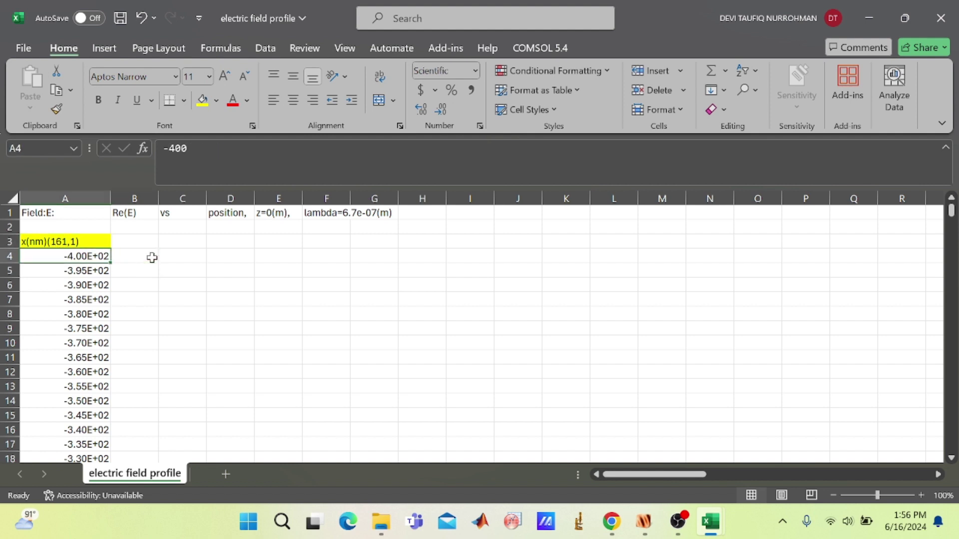
{"action": "key", "text": "ctrl+shift+Down"}
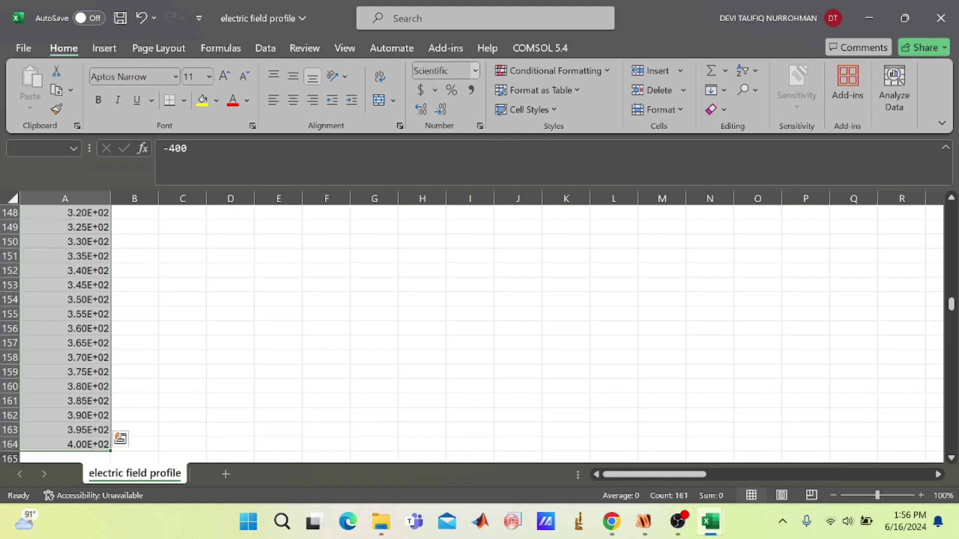
{"action": "left_click", "coordinate": [475, 71]}
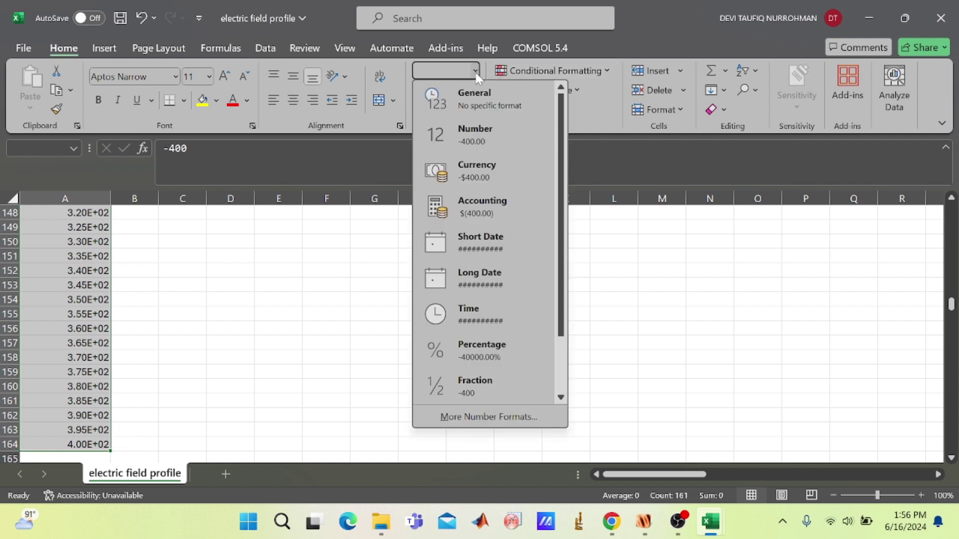
{"action": "left_click", "coordinate": [465, 415]}
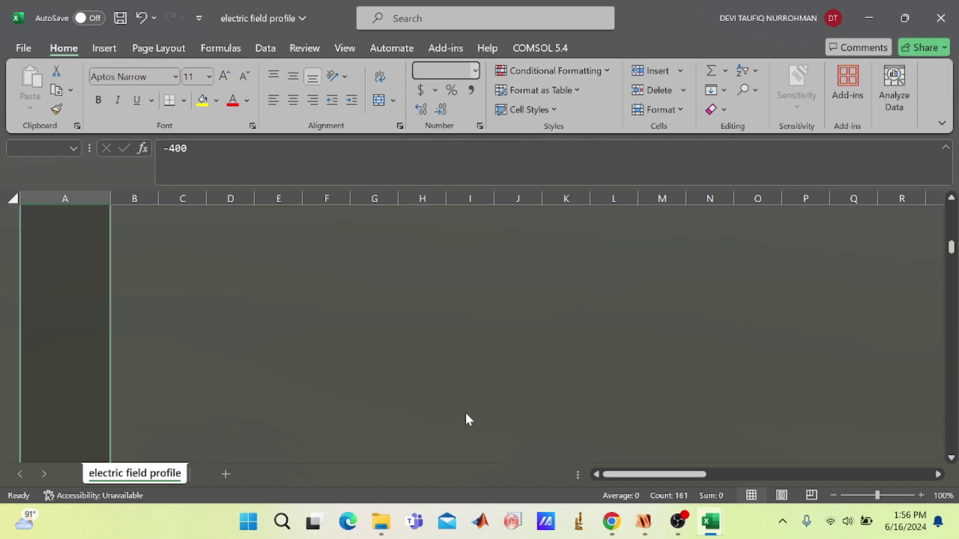
{"action": "left_click", "coordinate": [468, 186]}
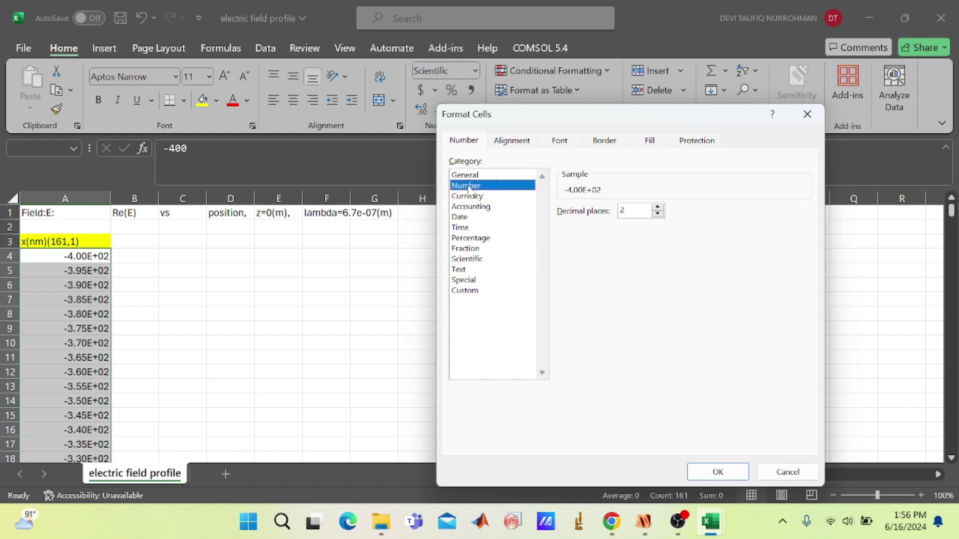
{"action": "left_click", "coordinate": [692, 477]}
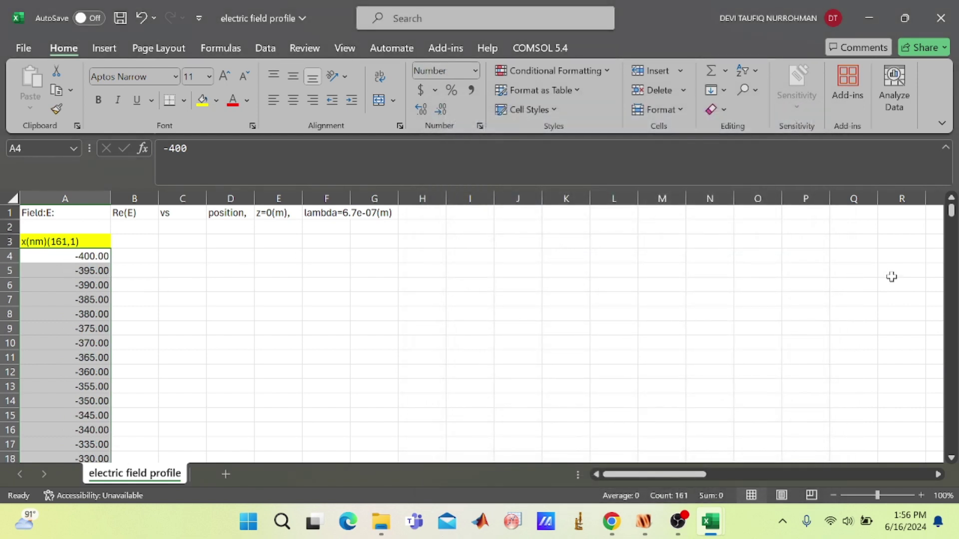
- Highlight the y(nm) dimension header in cell A166, below the x values, with a yellow fill
{"action": "left_click", "coordinate": [53, 260]}
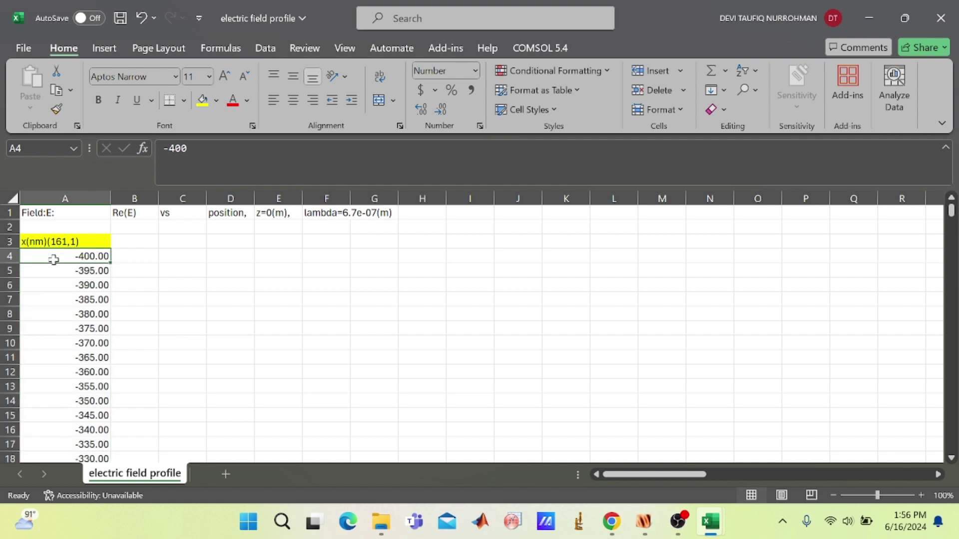
{"action": "key", "text": "Down"}
{"action": "key", "text": "Down"}
{"action": "key", "text": "Down"}
{"action": "key", "text": "Down"}
{"action": "key", "text": "Down"}
{"action": "key", "text": "Down"}
{"action": "key", "text": "Down"}
{"action": "key", "text": "Down"}
{"action": "key", "text": "Down"}
{"action": "key", "text": "Down"}
{"action": "key", "text": "Down"}
{"action": "key", "text": "Down"}
{"action": "key", "text": "Down"}
{"action": "key", "text": "Down"}
{"action": "key", "text": "Down"}
{"action": "key", "text": "Down"}
{"action": "key", "text": "Down"}
{"action": "key", "text": "Down"}
{"action": "key", "text": "Down"}
{"action": "key", "text": "Down"}
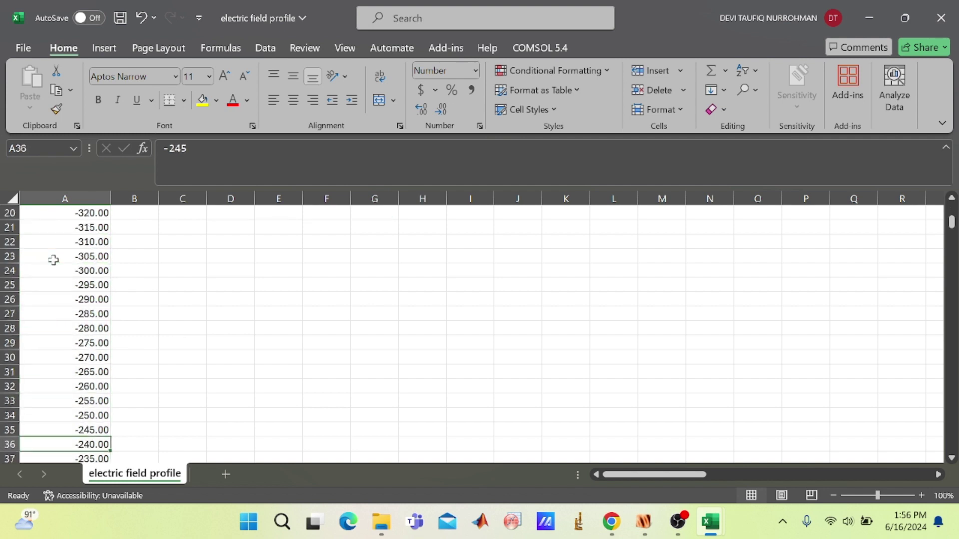
{"action": "key", "text": "Down"}
{"action": "key", "text": "Down"}
{"action": "key", "text": "Down"}
{"action": "key", "text": "Down"}
{"action": "key", "text": "Down"}
{"action": "key", "text": "Down"}
{"action": "key", "text": "Down"}
{"action": "key", "text": "Down"}
{"action": "key", "text": "Down"}
{"action": "key", "text": "Down"}
{"action": "key", "text": "Down"}
{"action": "key", "text": "Down"}
{"action": "key", "text": "Down"}
{"action": "key", "text": "Down"}
{"action": "key", "text": "Down"}
{"action": "key", "text": "Down"}
{"action": "key", "text": "Down"}
{"action": "key", "text": "Down"}
{"action": "key", "text": "Down"}
{"action": "key", "text": "Down"}
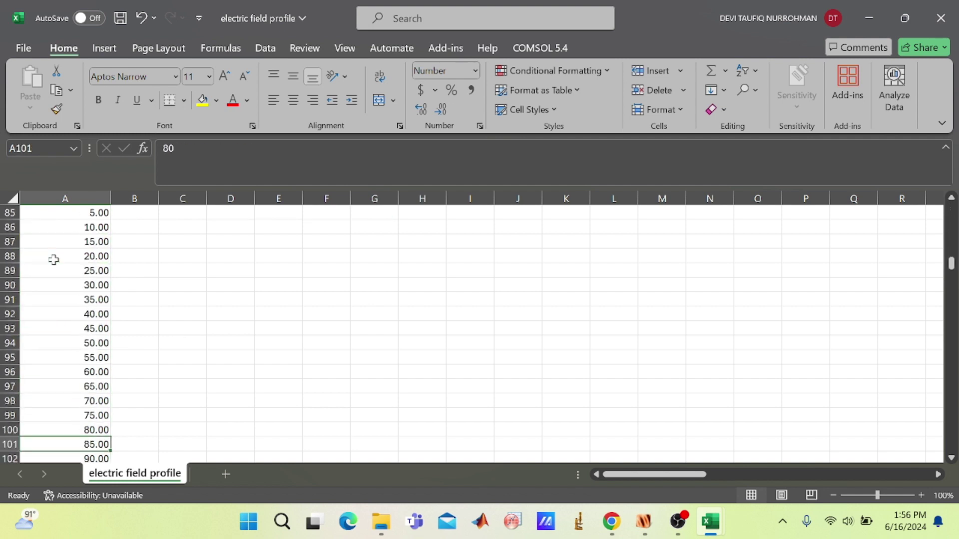
{"action": "key", "text": "Down"}
{"action": "key", "text": "Down"}
{"action": "key", "text": "Down"}
{"action": "key", "text": "Down"}
{"action": "key", "text": "Down"}
{"action": "key", "text": "Down"}
{"action": "key", "text": "Down"}
{"action": "key", "text": "Down"}
{"action": "key", "text": "Down"}
{"action": "key", "text": "Down"}
{"action": "key", "text": "Down"}
{"action": "key", "text": "Down"}
{"action": "key", "text": "Down"}
{"action": "key", "text": "Down"}
{"action": "key", "text": "Down"}
{"action": "key", "text": "Down"}
{"action": "key", "text": "Down"}
{"action": "key", "text": "Down"}
{"action": "key", "text": "Down"}
{"action": "key", "text": "Down"}
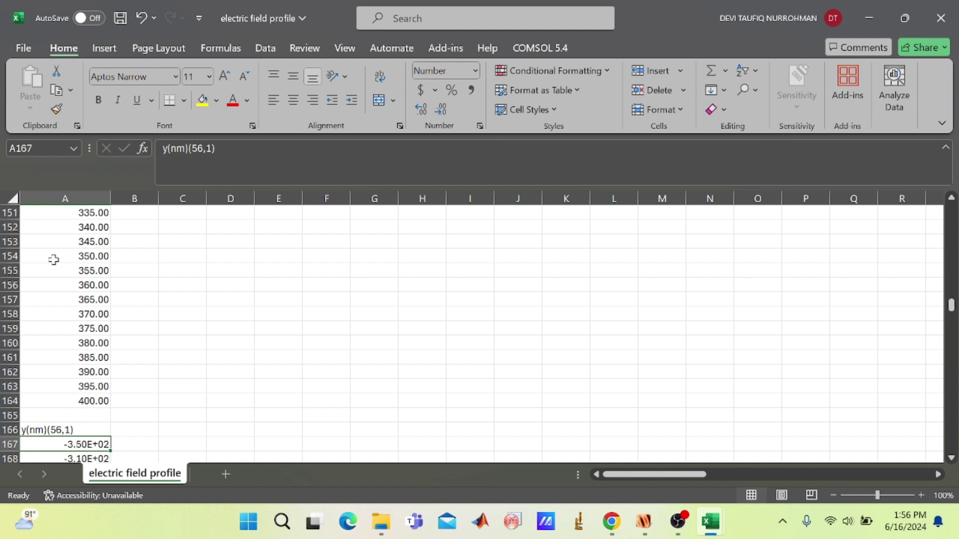
{"action": "key", "text": "Up"}
{"action": "key", "text": "Up"}
{"action": "key", "text": "Up"}
{"action": "key", "text": "Up"}
{"action": "key", "text": "Up"}
{"action": "key", "text": "Up"}
{"action": "key", "text": "Up"}
{"action": "key", "text": "Up"}
{"action": "key", "text": "Up"}
{"action": "key", "text": "Up"}
{"action": "key", "text": "Up"}
{"action": "key", "text": "Up"}
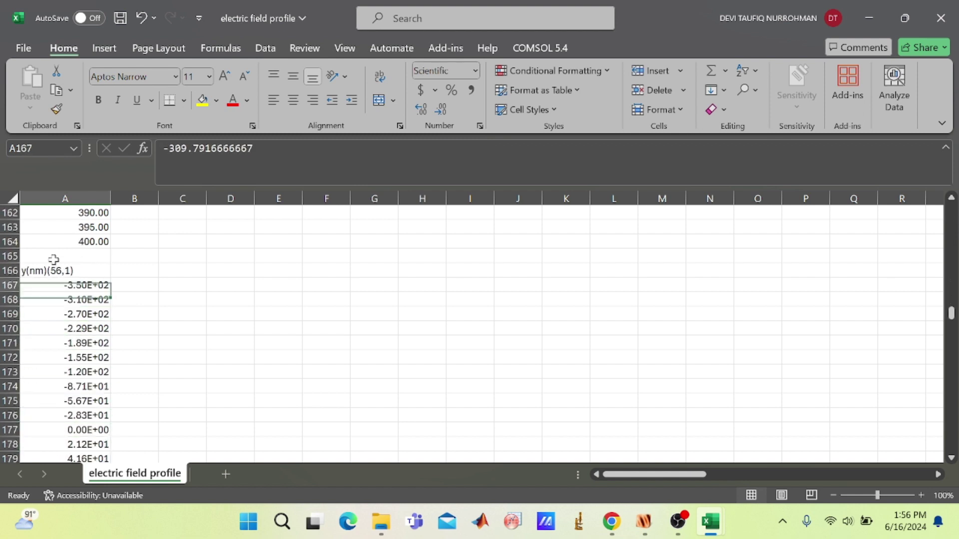
{"action": "left_click", "coordinate": [203, 100]}
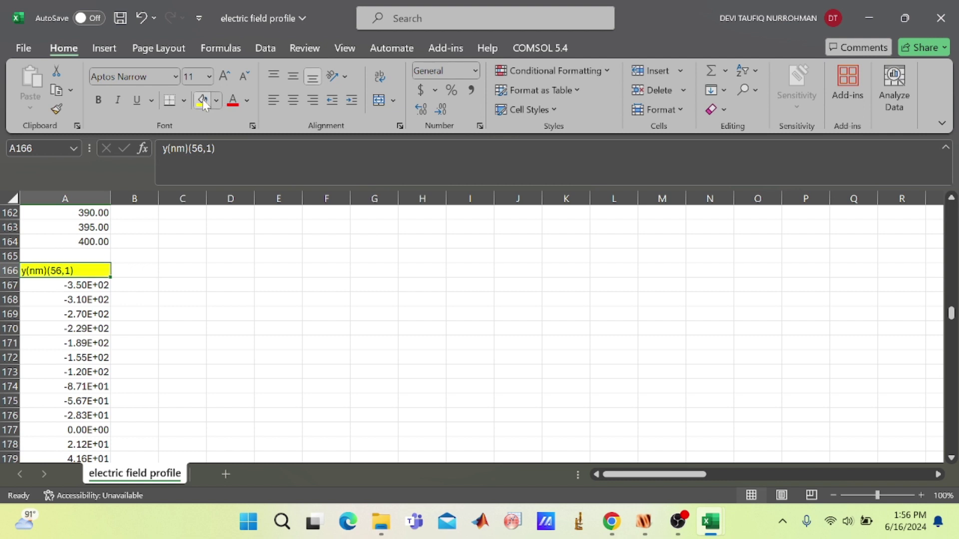
- Format the y position values in A167:A222 as Number with two decimal places
{"action": "left_click", "coordinate": [71, 289]}
{"action": "key", "text": "ctrl+shift+Down"}
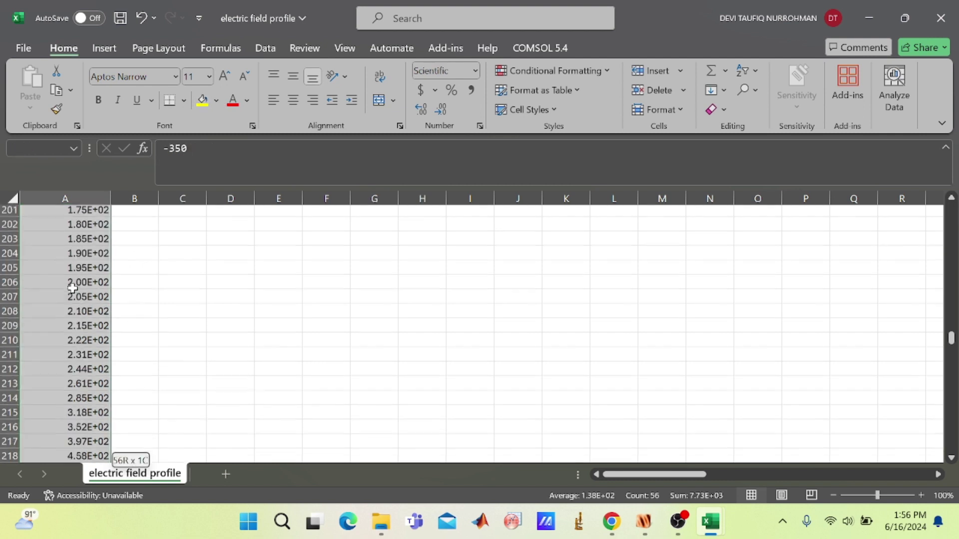
{"action": "left_click", "coordinate": [475, 72]}
{"action": "left_click", "coordinate": [475, 419]}
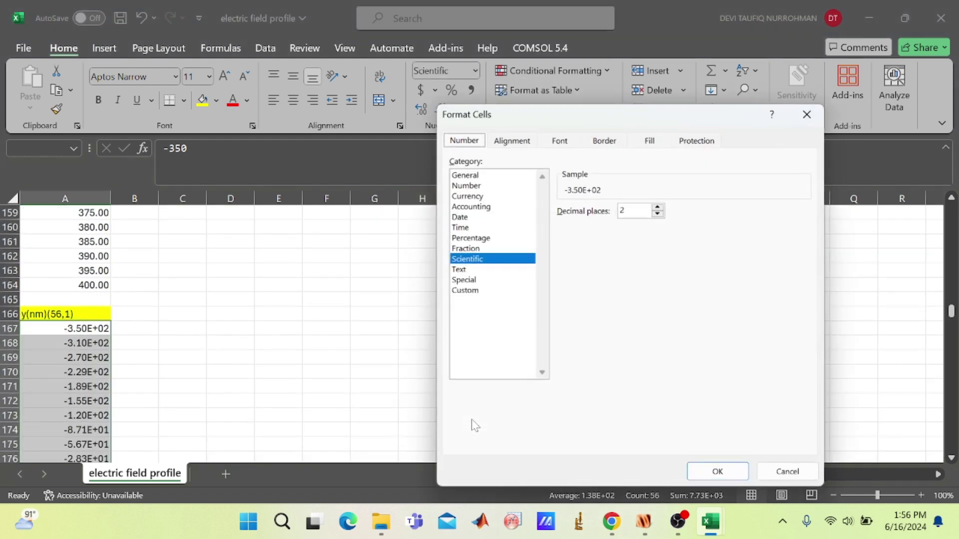
{"action": "left_click", "coordinate": [478, 186]}
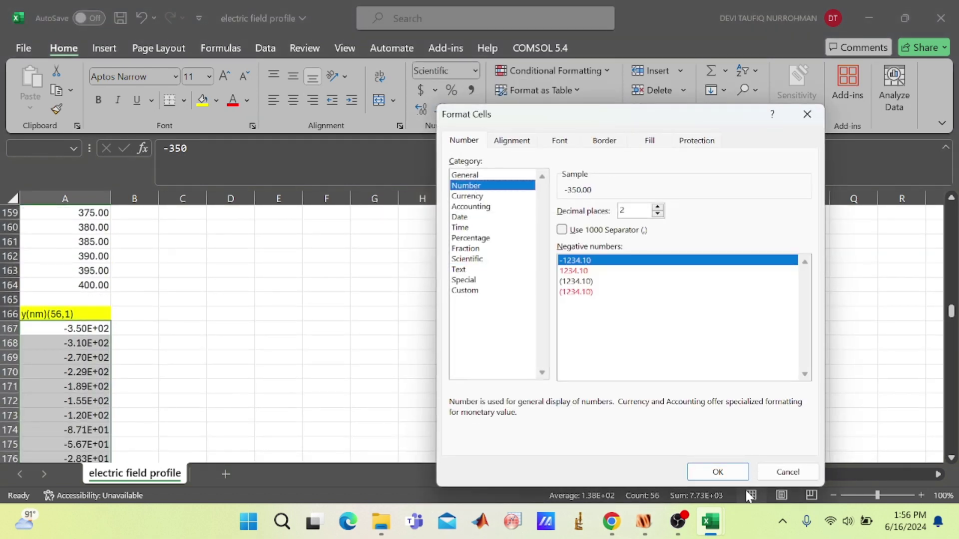
{"action": "left_click", "coordinate": [718, 472]}
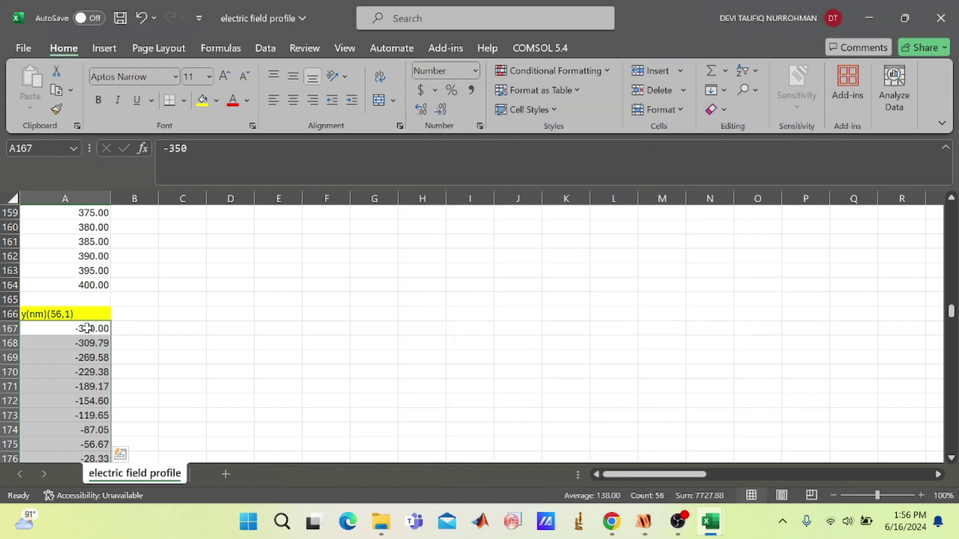
- Highlight the field matrix dimension (161,56) in cell G224 with a yellow fill
{"action": "left_click", "coordinate": [87, 328]}
{"action": "key", "text": "Down"}
{"action": "key", "text": "Down"}
{"action": "key", "text": "Down"}
{"action": "key", "text": "Down"}
{"action": "key", "text": "Down"}
{"action": "key", "text": "Down"}
{"action": "key", "text": "Down"}
{"action": "key", "text": "Down"}
{"action": "key", "text": "Down"}
{"action": "key", "text": "Down"}
{"action": "key", "text": "Down"}
{"action": "key", "text": "Down"}
{"action": "key", "text": "Down"}
{"action": "key", "text": "Down"}
{"action": "key", "text": "Down"}
{"action": "key", "text": "Down"}
{"action": "key", "text": "Down"}
{"action": "key", "text": "Down"}
{"action": "key", "text": "Down"}
{"action": "key", "text": "Down"}
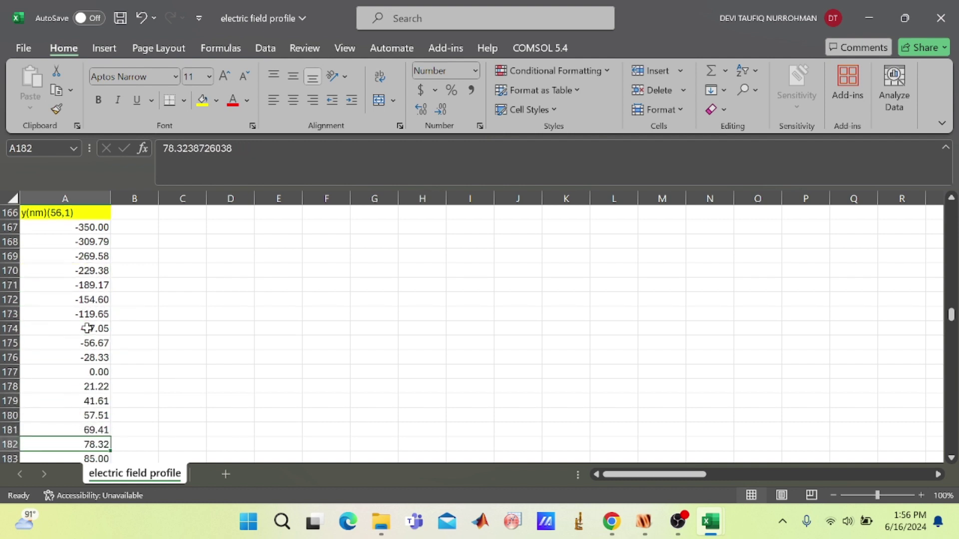
{"action": "key", "text": "Down"}
{"action": "key", "text": "Down"}
{"action": "key", "text": "Down"}
{"action": "key", "text": "Down"}
{"action": "key", "text": "Down"}
{"action": "key", "text": "Down"}
{"action": "key", "text": "Down"}
{"action": "key", "text": "Down"}
{"action": "key", "text": "Down"}
{"action": "key", "text": "Down"}
{"action": "key", "text": "Down"}
{"action": "key", "text": "Down"}
{"action": "key", "text": "Down"}
{"action": "key", "text": "Down"}
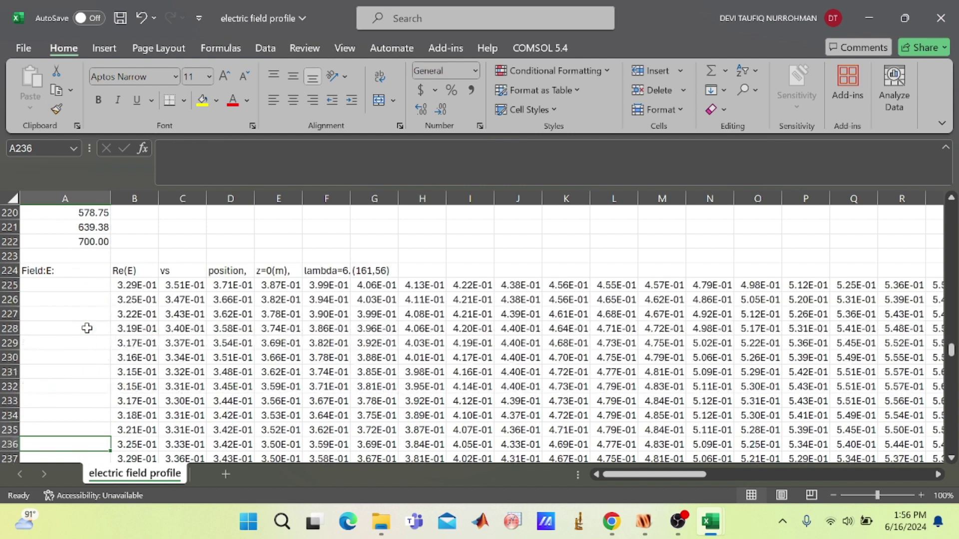
{"action": "key", "text": "Up"}
{"action": "key", "text": "Up"}
{"action": "key", "text": "Up"}
{"action": "key", "text": "Up"}
{"action": "key", "text": "Up"}
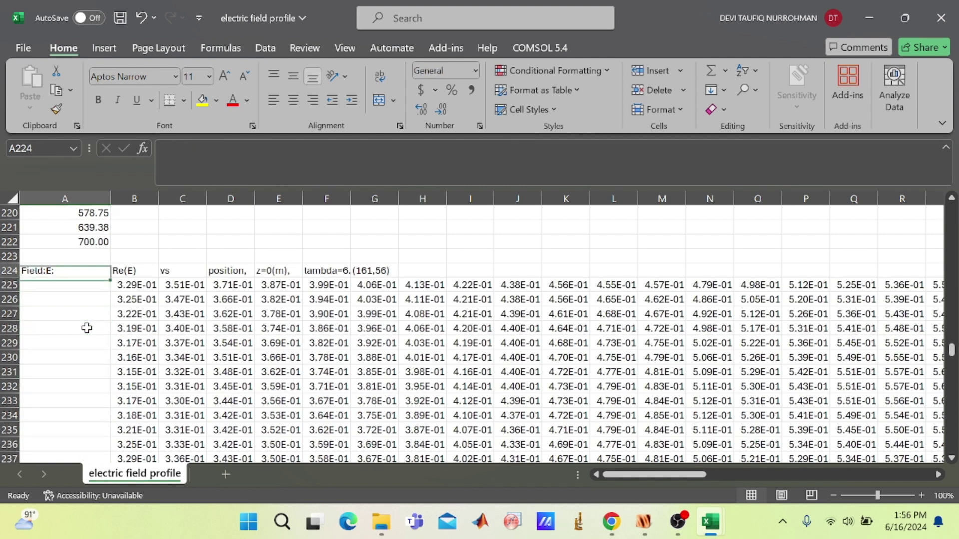
{"action": "key", "text": "Right"}
{"action": "key", "text": "Right"}
{"action": "key", "text": "Right"}
{"action": "key", "text": "Right"}
{"action": "key", "text": "Right"}
{"action": "key", "text": "Right"}
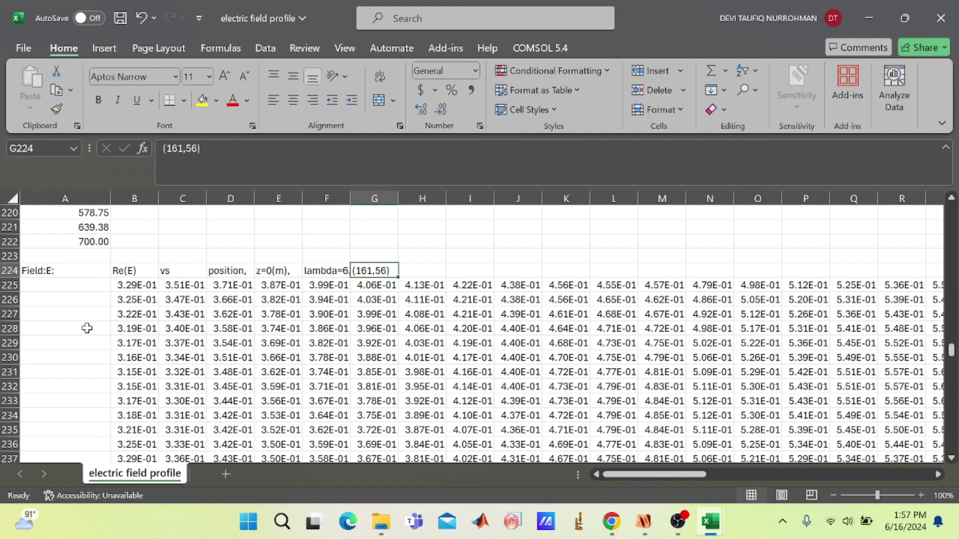
{"action": "left_click", "coordinate": [199, 107]}
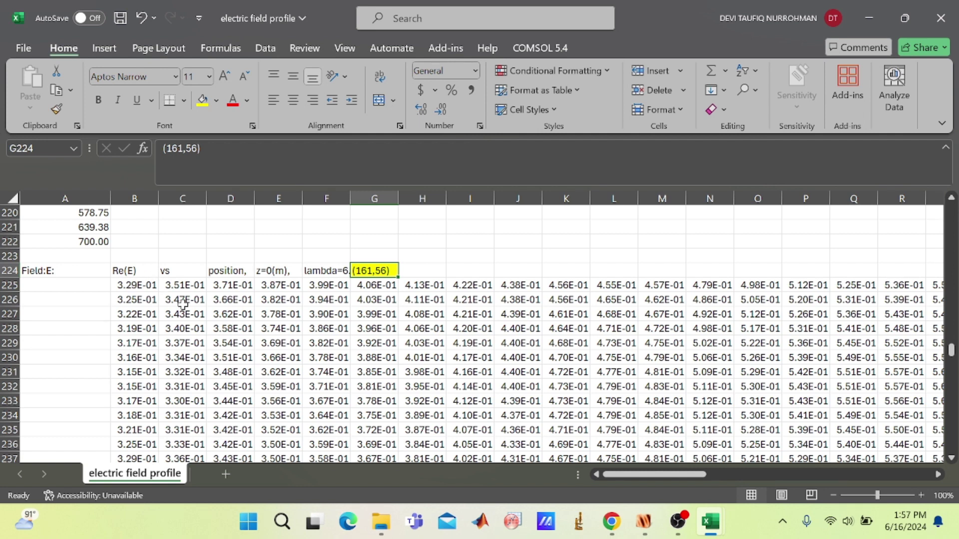
- Launch Origin 2022, create a new matrix book and maximize its window
{"action": "left_click", "coordinate": [248, 522]}
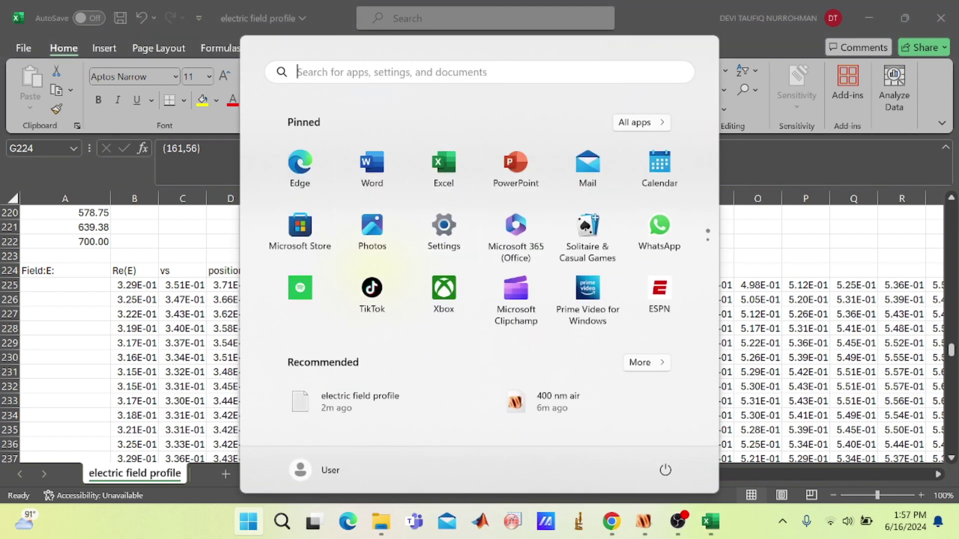
{"action": "type", "text": "origin"}
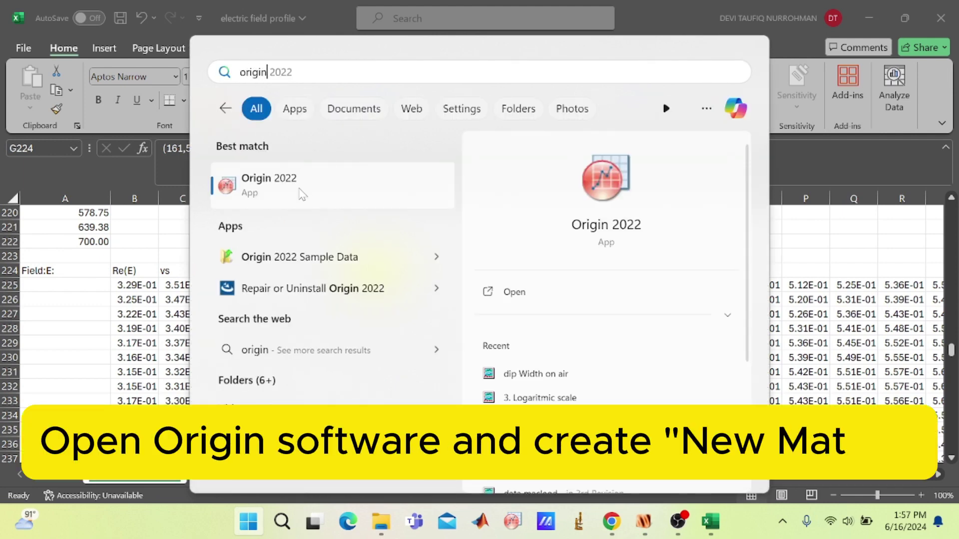
{"action": "left_click", "coordinate": [302, 188]}
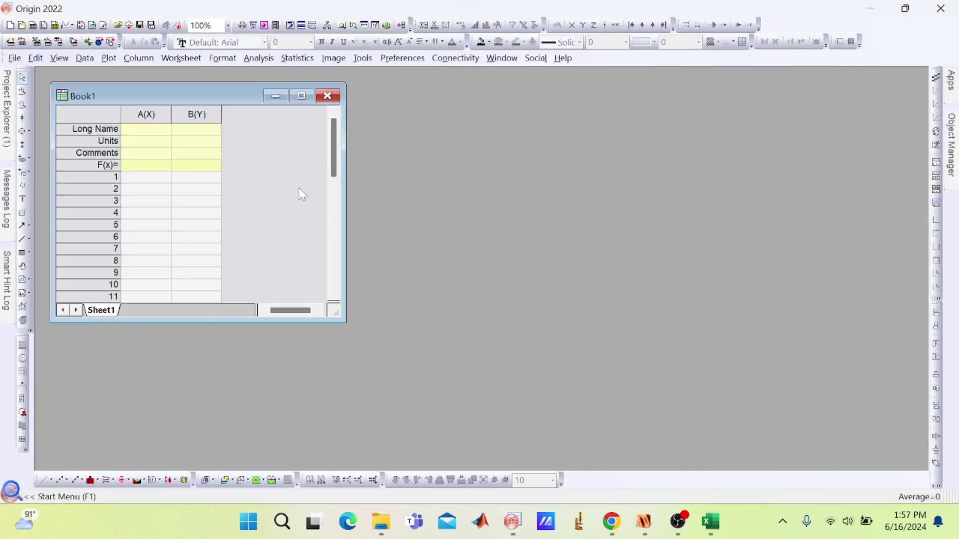
{"action": "left_click", "coordinate": [55, 26]}
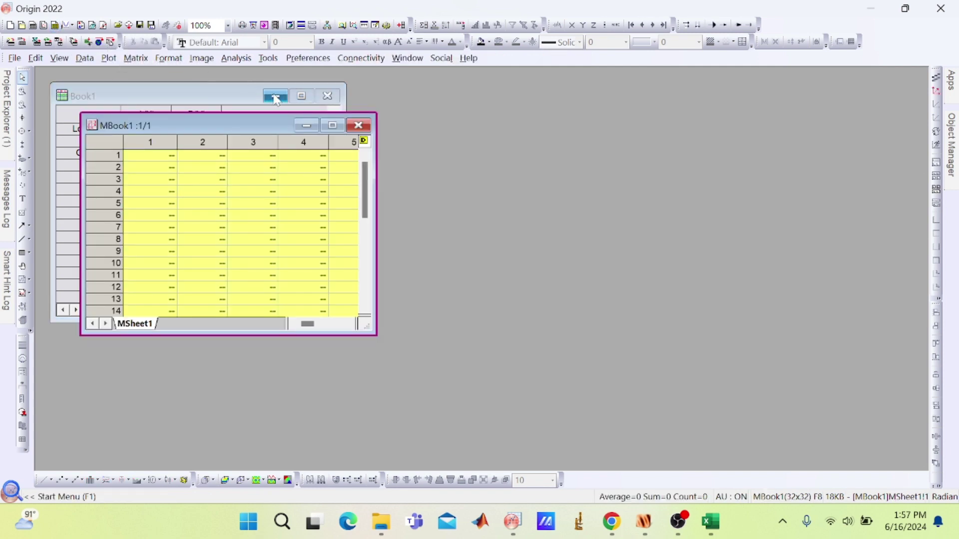
{"action": "left_click", "coordinate": [333, 125]}
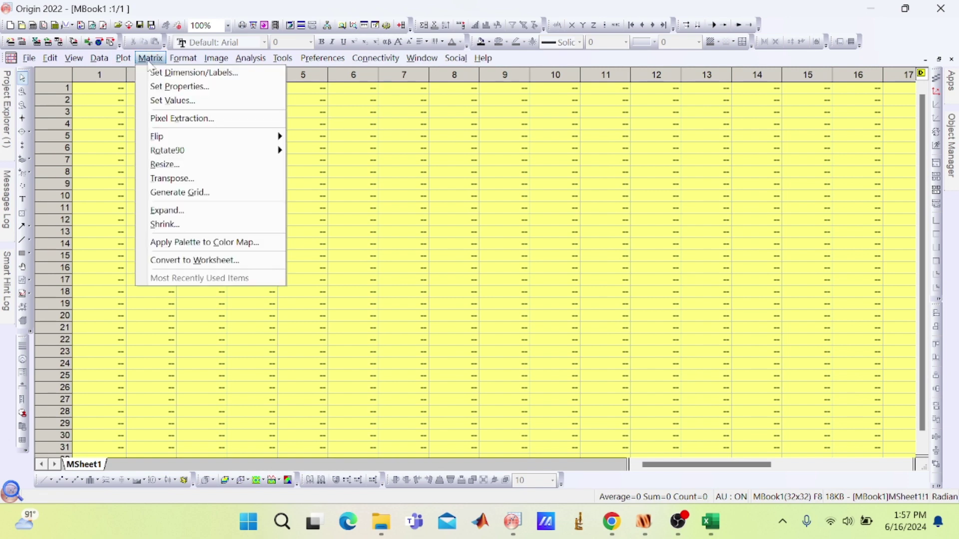
- Set the matrix dimensions to 56 columns by 161 rows
{"action": "left_click", "coordinate": [165, 73]}
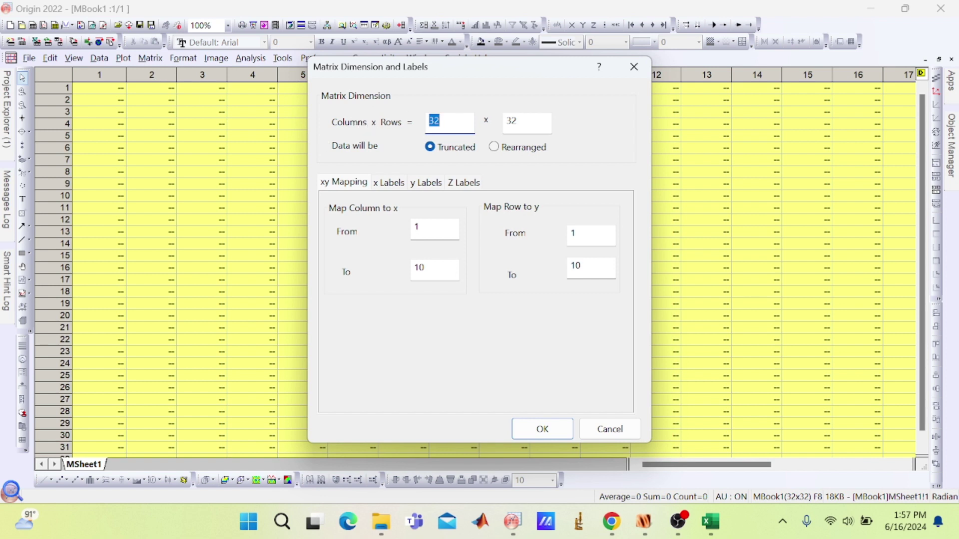
{"action": "type", "text": "56"}
{"action": "key", "text": "Tab"}
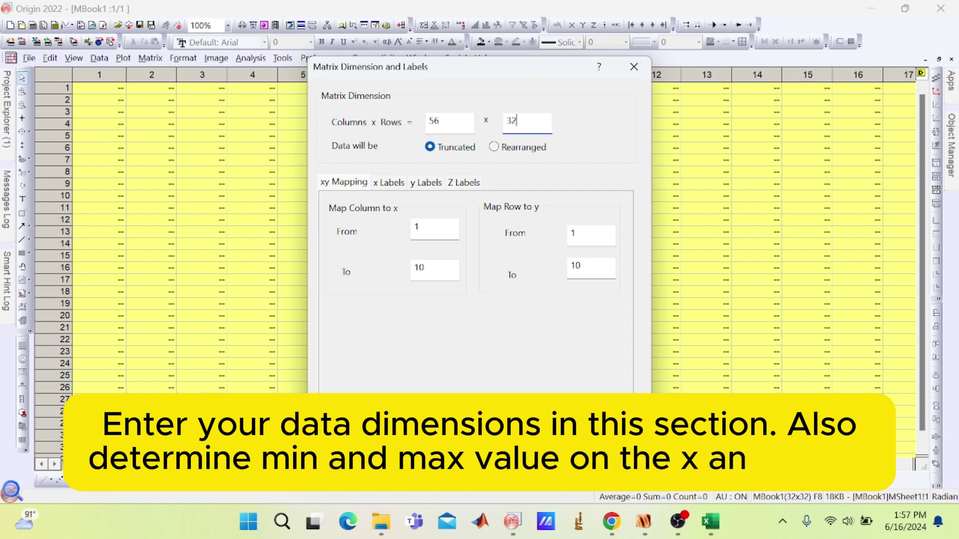
{"action": "type", "text": "3"}
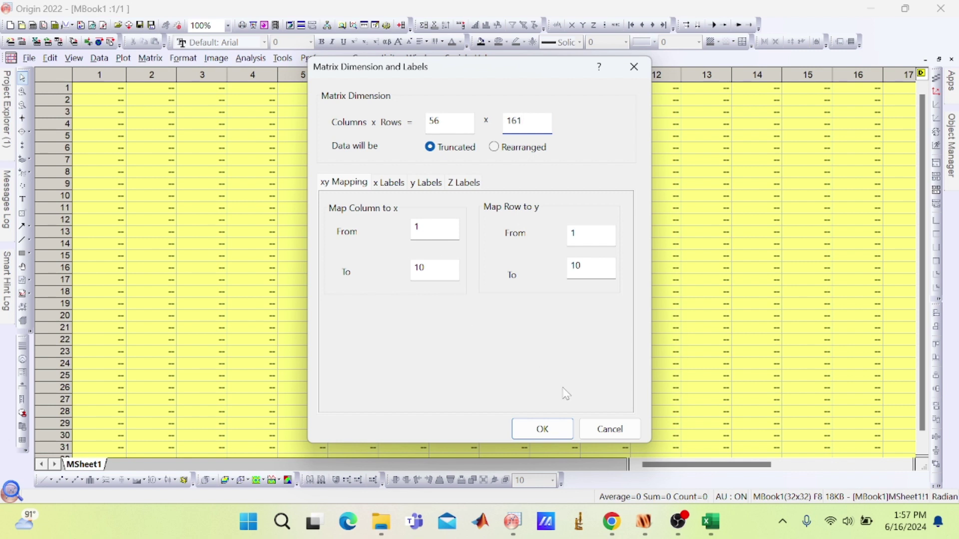
{"action": "left_click", "coordinate": [548, 436]}
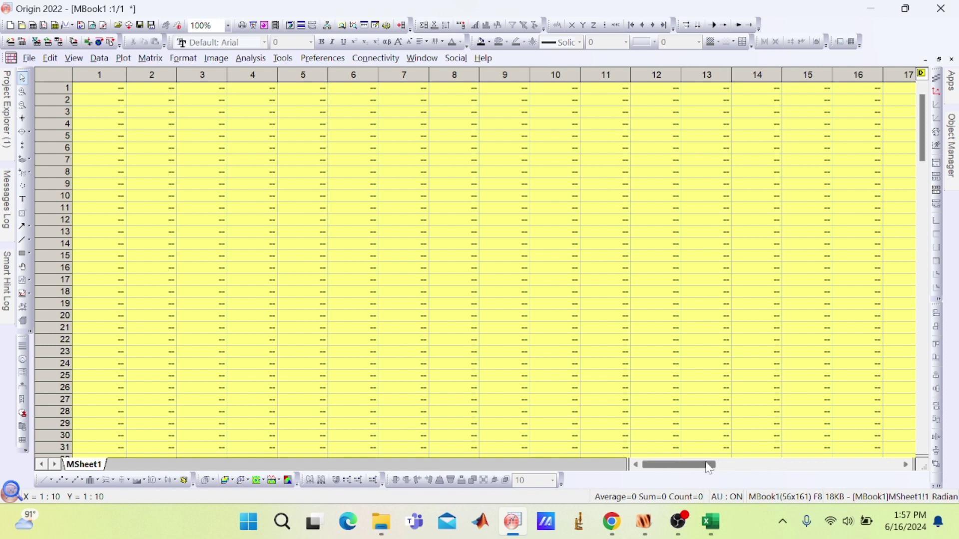
- Check the matrix's last column and last row, and switch back to the electric field profile workbook in Excel
{"action": "left_click_drag", "start_coordinate": [702, 469], "coordinate": [889, 473]}
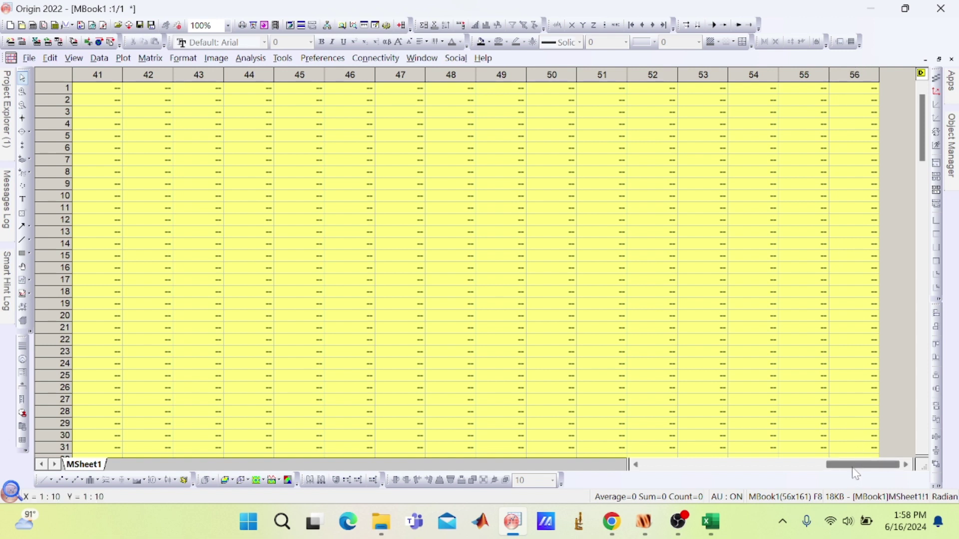
{"action": "left_click_drag", "start_coordinate": [855, 466], "coordinate": [670, 465]}
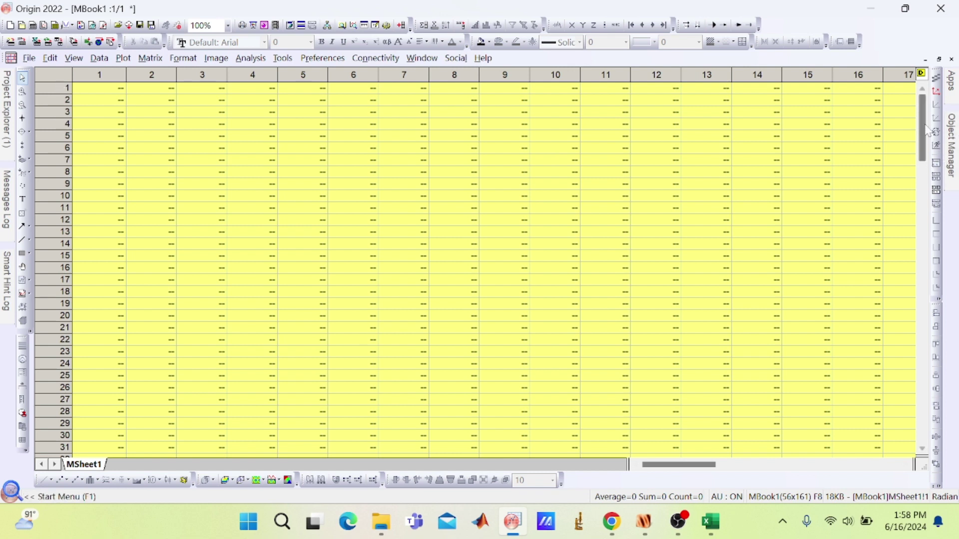
{"action": "left_click_drag", "start_coordinate": [923, 126], "coordinate": [923, 442]}
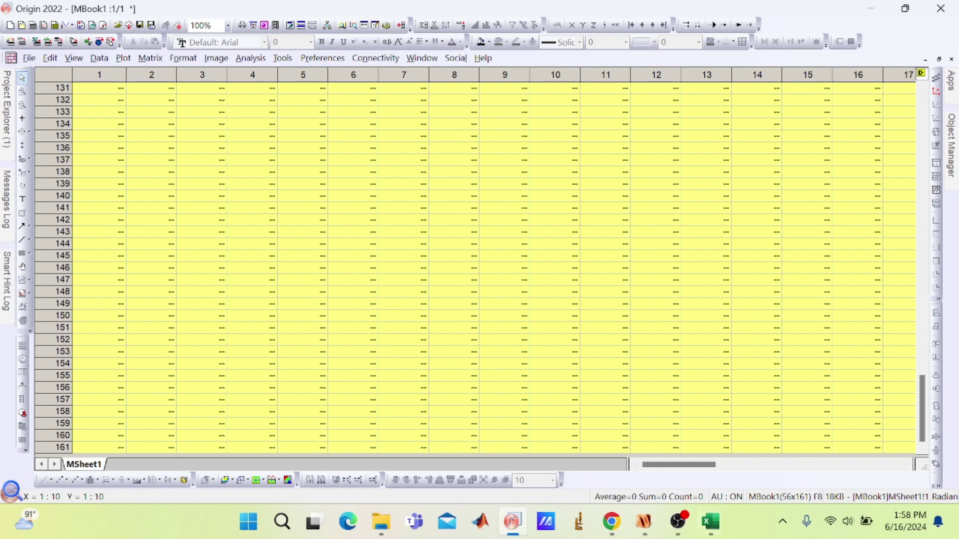
{"action": "left_click", "coordinate": [719, 532]}
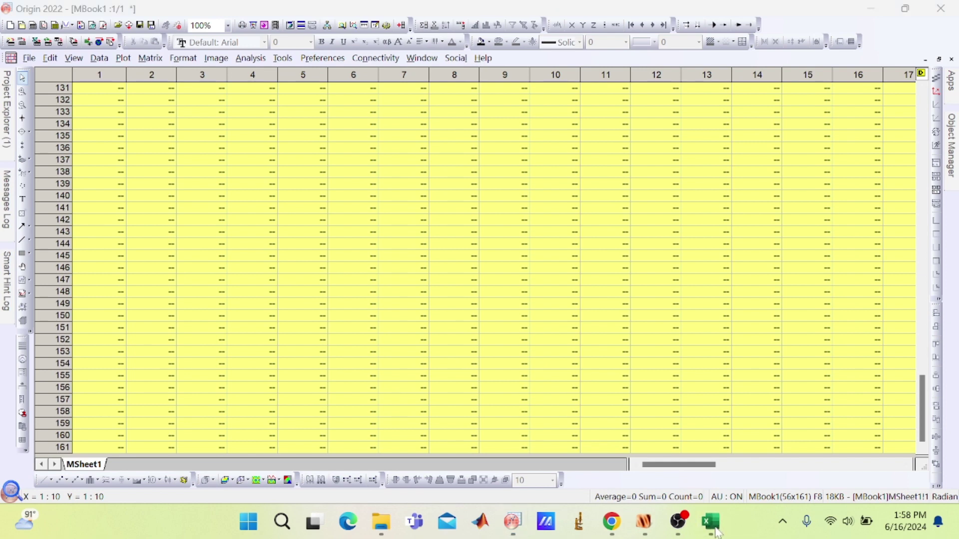
- In the electric field profile workbook, number the field data rows in column A from 1 in A225, continuing the series to the last row
{"action": "left_click", "coordinate": [745, 436]}
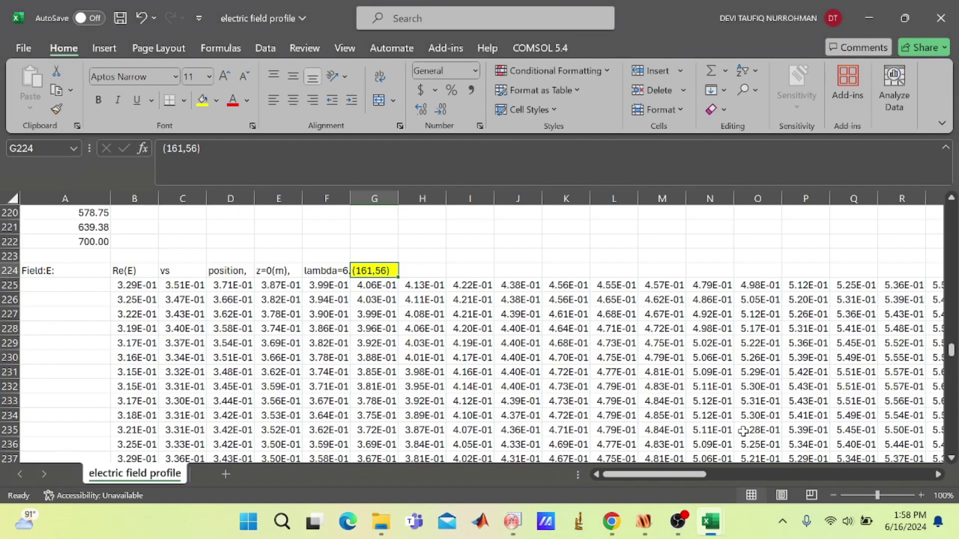
{"action": "left_click", "coordinate": [59, 286]}
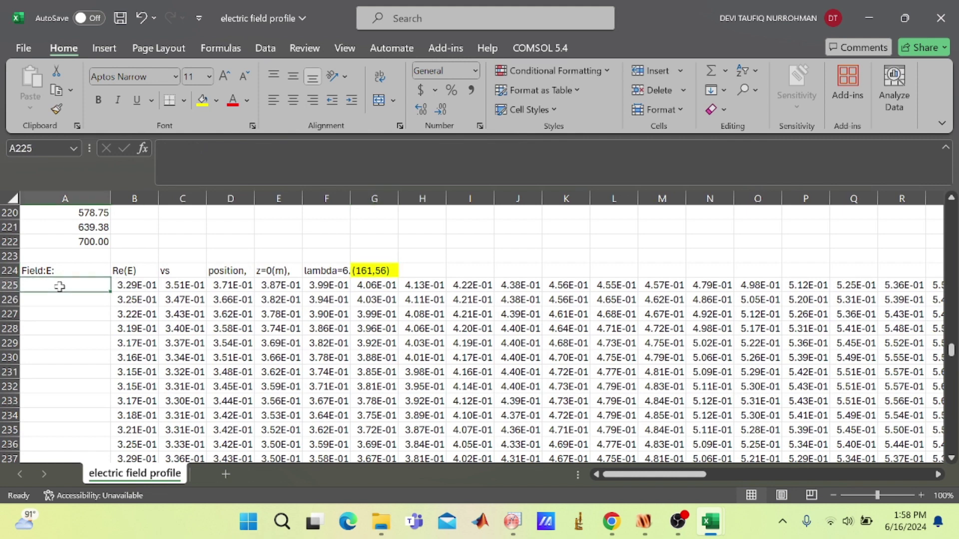
{"action": "type", "text": "1"}
{"action": "key", "text": "Return"}
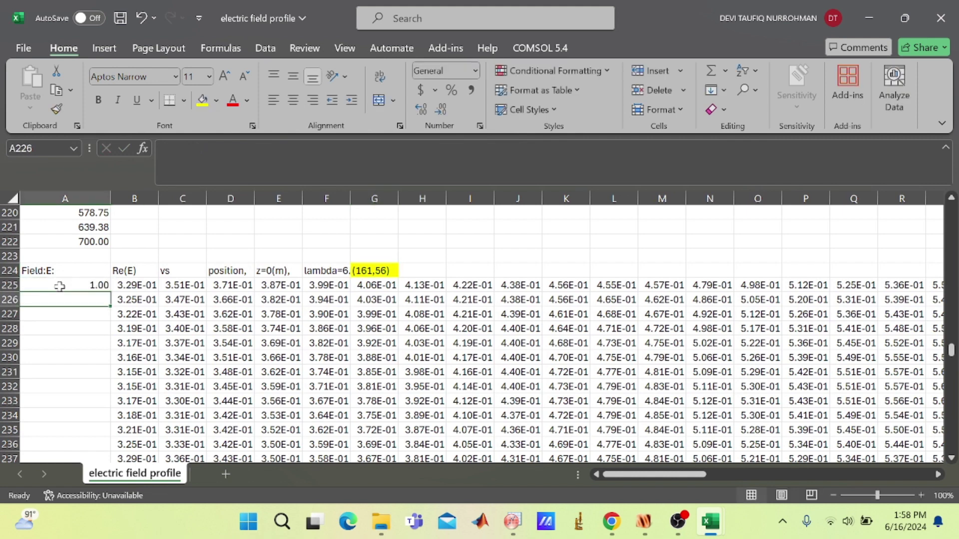
{"action": "type", "text": "2"}
{"action": "key", "text": "ctrl+Return"}
{"action": "left_click_drag", "start_coordinate": [59, 286], "coordinate": [59, 299]}
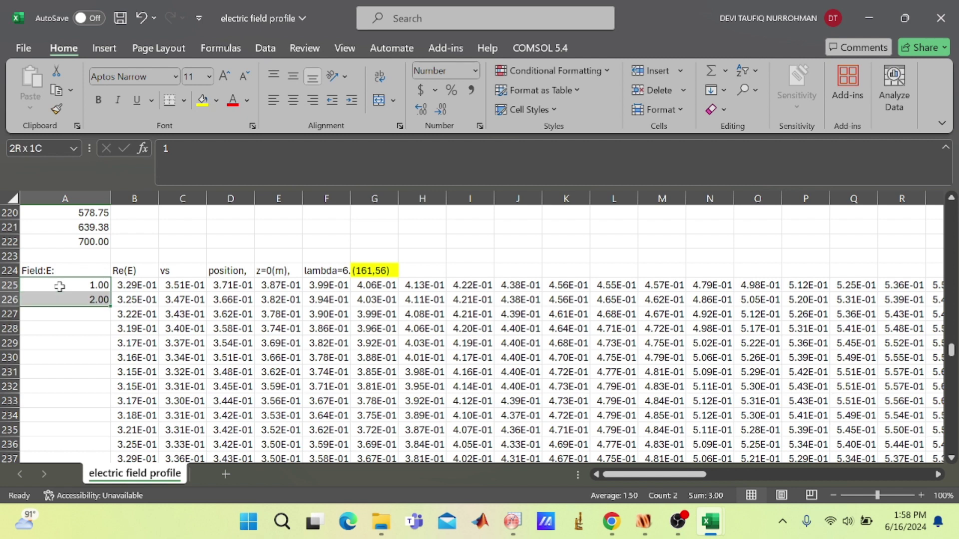
{"action": "double_click", "coordinate": [111, 305]}
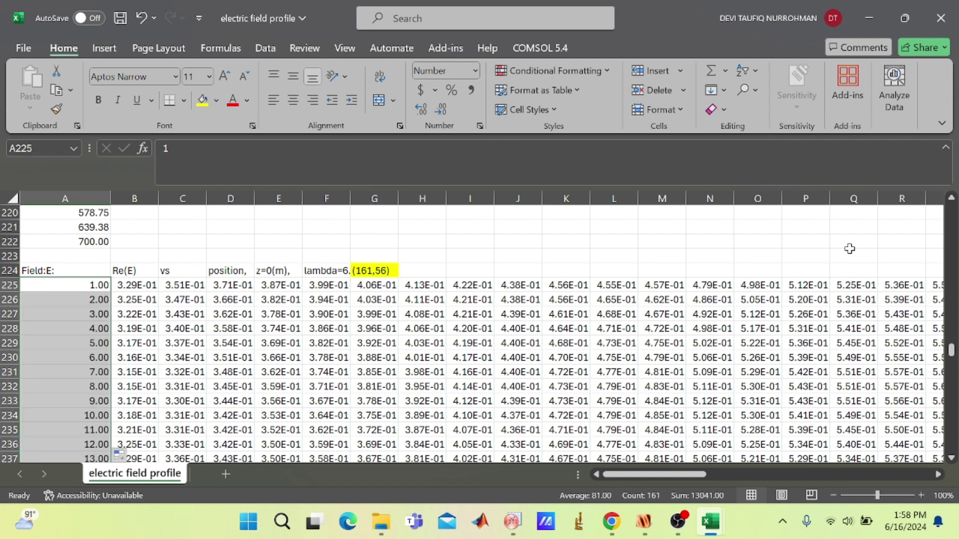
- Highlight the last row number in cell A385 with a yellow fill
{"action": "left_click_drag", "start_coordinate": [951, 348], "coordinate": [952, 445]}
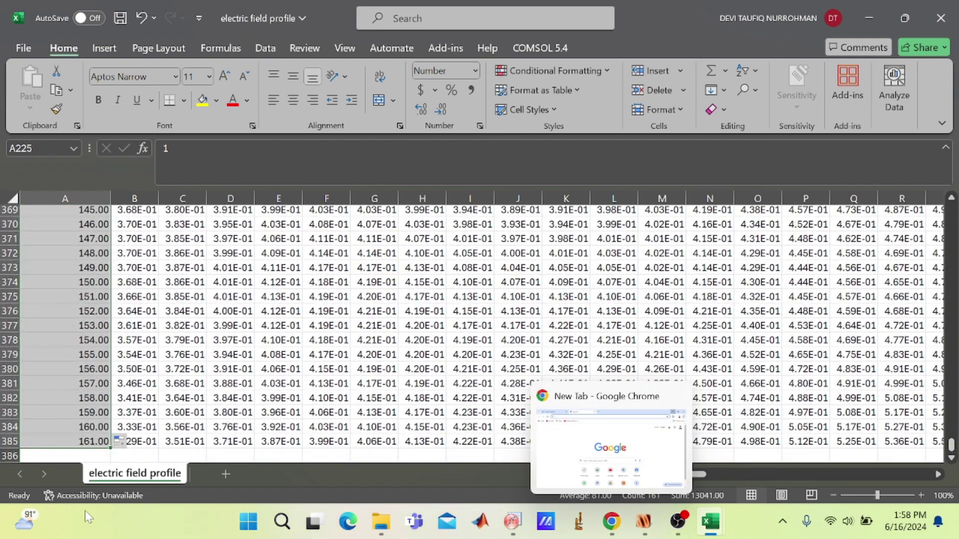
{"action": "left_click", "coordinate": [63, 443]}
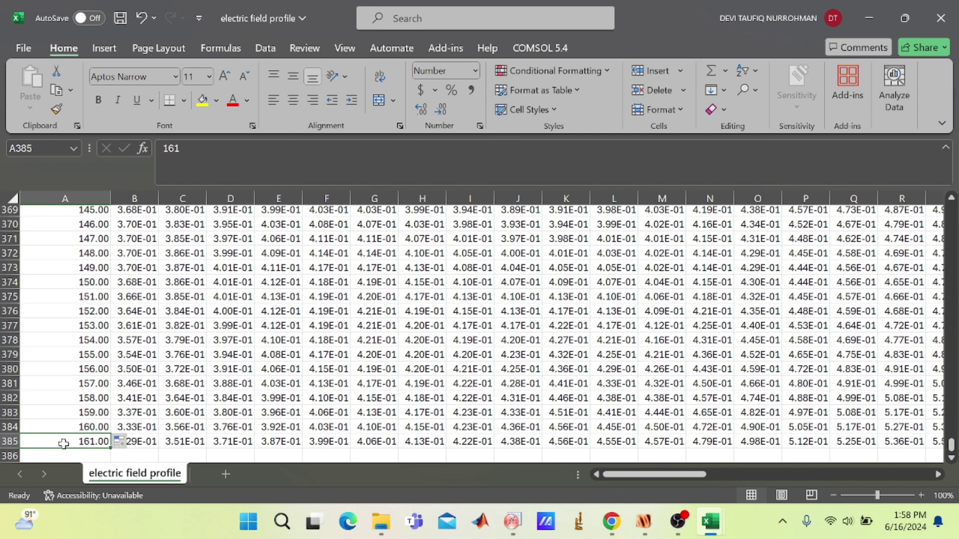
{"action": "left_click", "coordinate": [202, 100]}
- Copy the whole block of field values from B225 to BE385, excluding the row numbers and the header row
{"action": "left_click", "coordinate": [129, 443]}
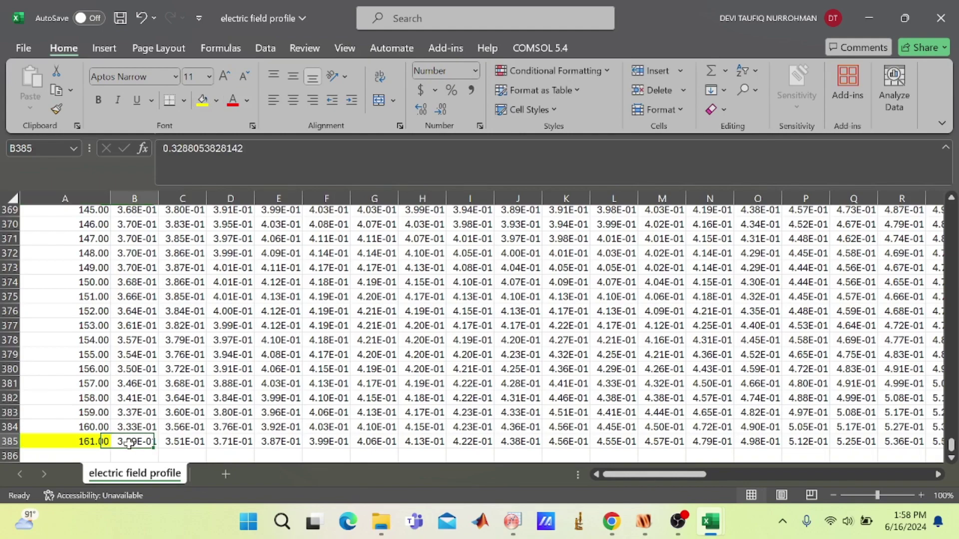
{"action": "key", "text": "ctrl+shift+Up"}
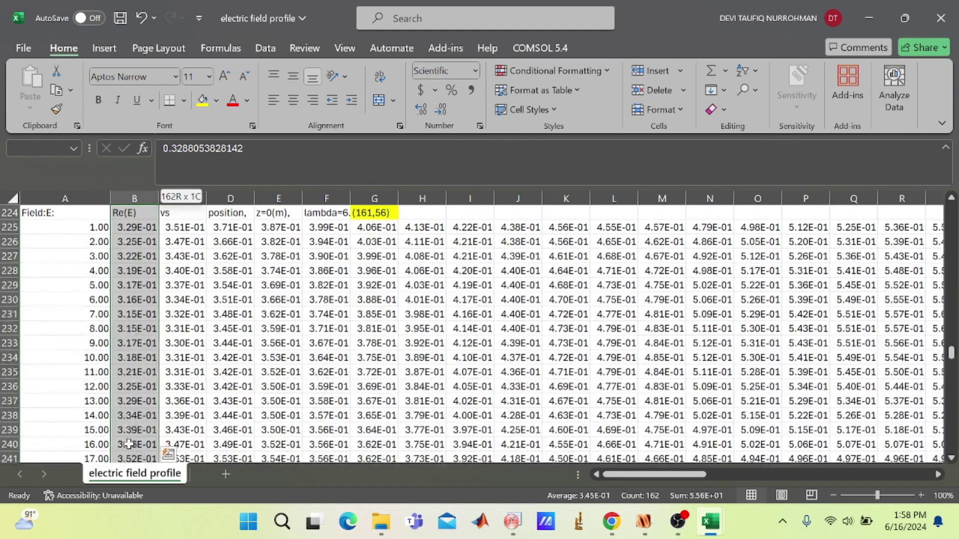
{"action": "key", "text": "ctrl+shift+Right"}
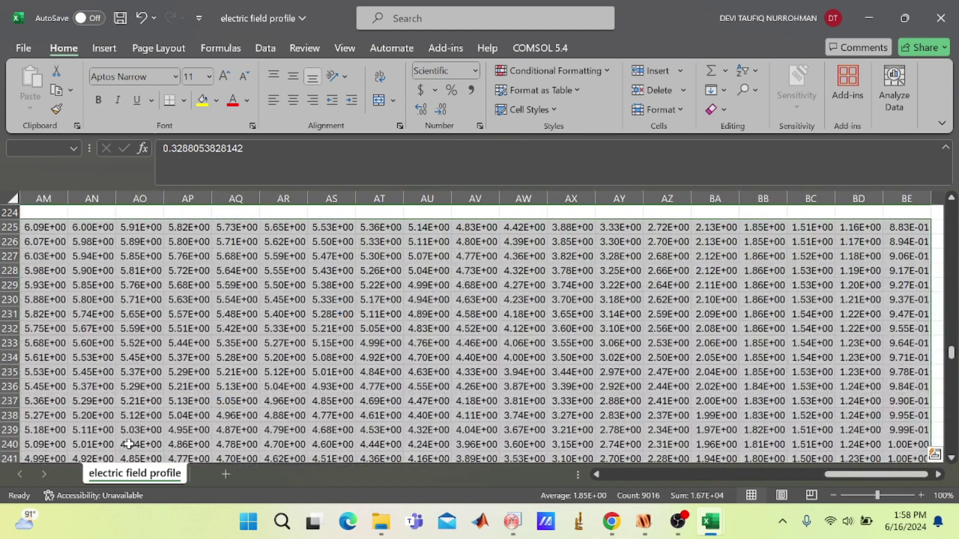
{"action": "key", "text": "ctrl+c"}
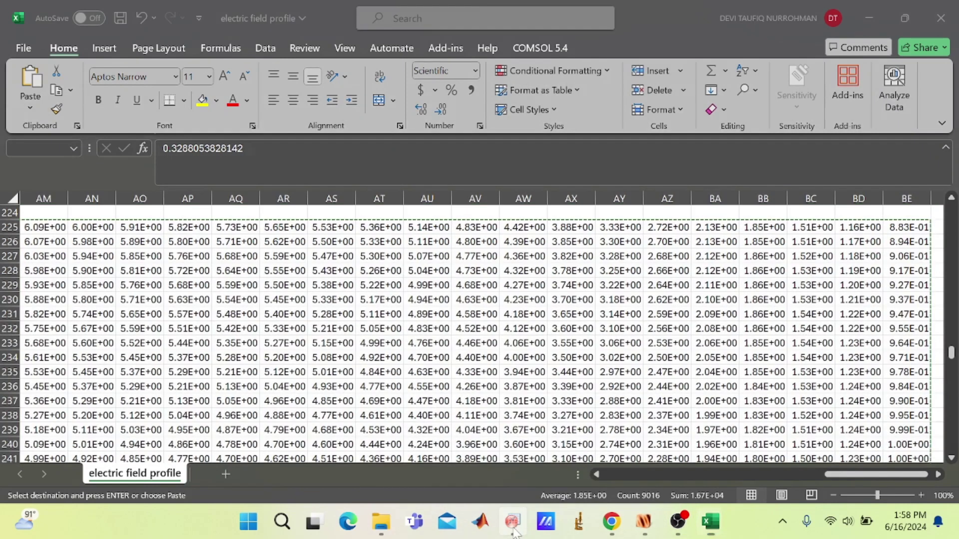
- Switch to Origin and paste the copied field values into the matrix starting at row 1, column 1
{"action": "left_click", "coordinate": [513, 522]}
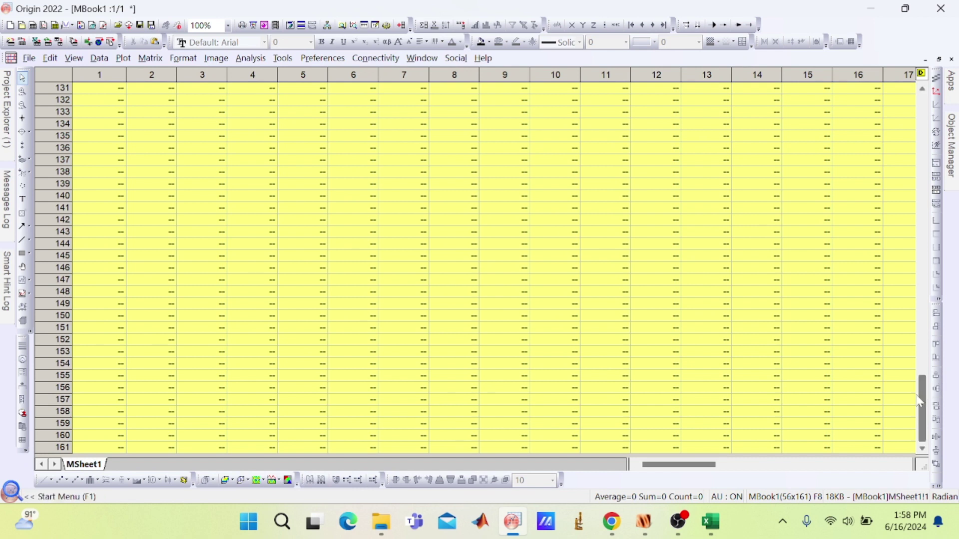
{"action": "left_click_drag", "start_coordinate": [927, 404], "coordinate": [924, 124]}
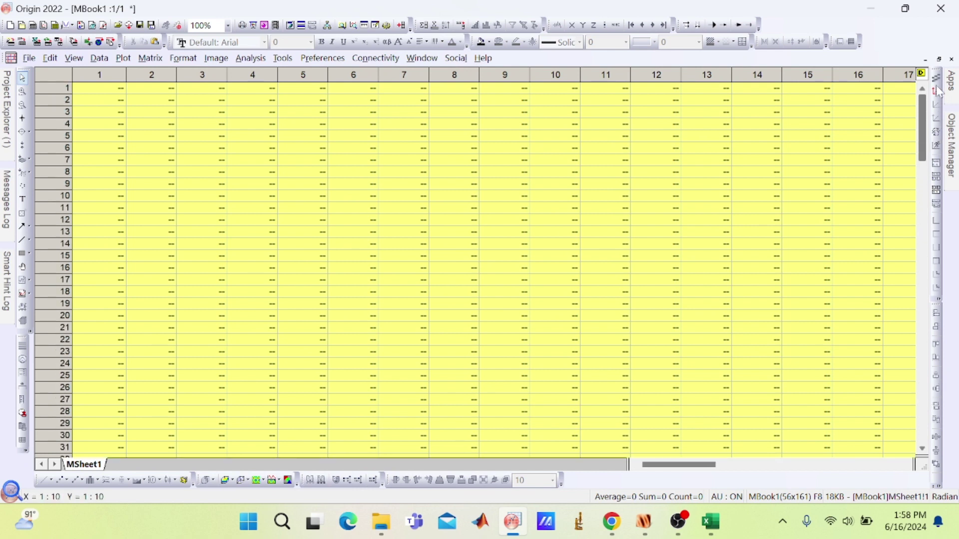
{"action": "double_click", "coordinate": [109, 89]}
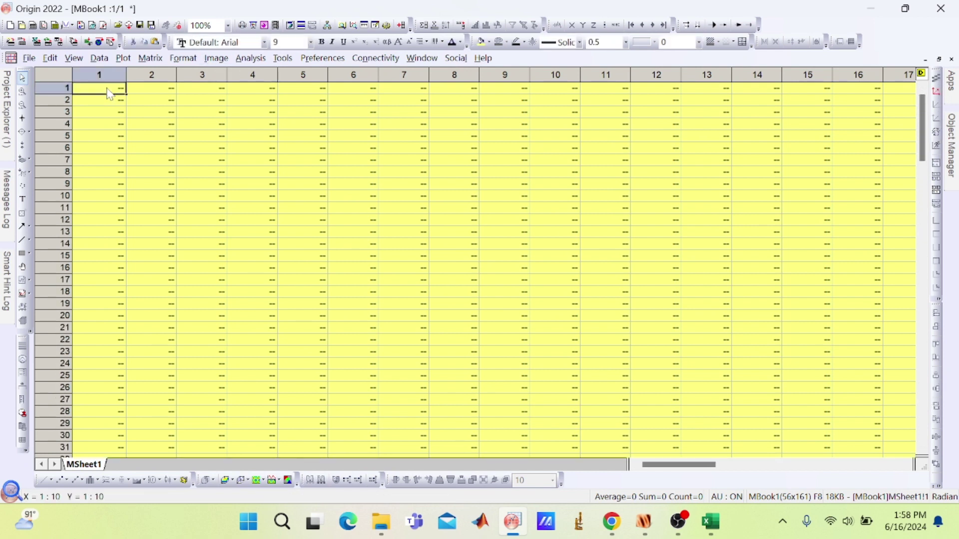
{"action": "right_click", "coordinate": [109, 90]}
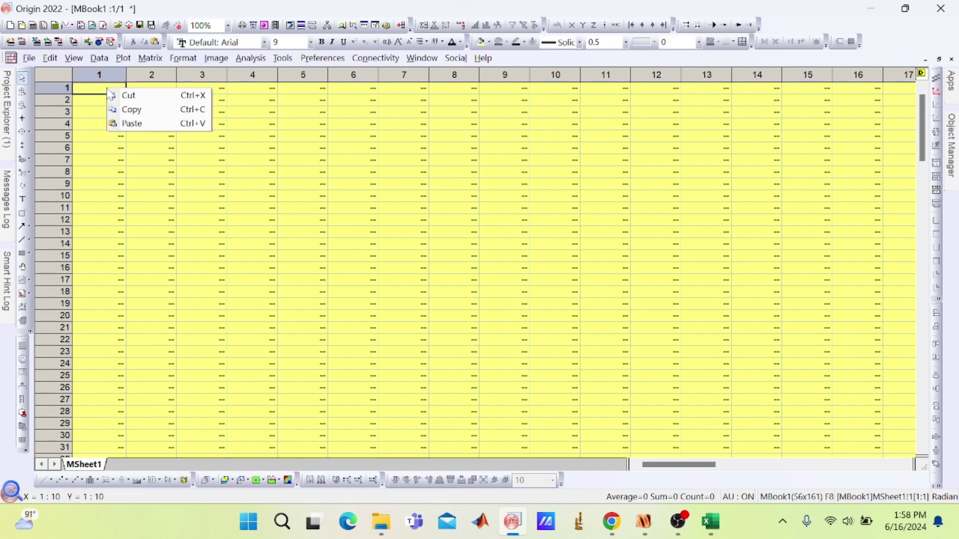
{"action": "left_click", "coordinate": [132, 123]}
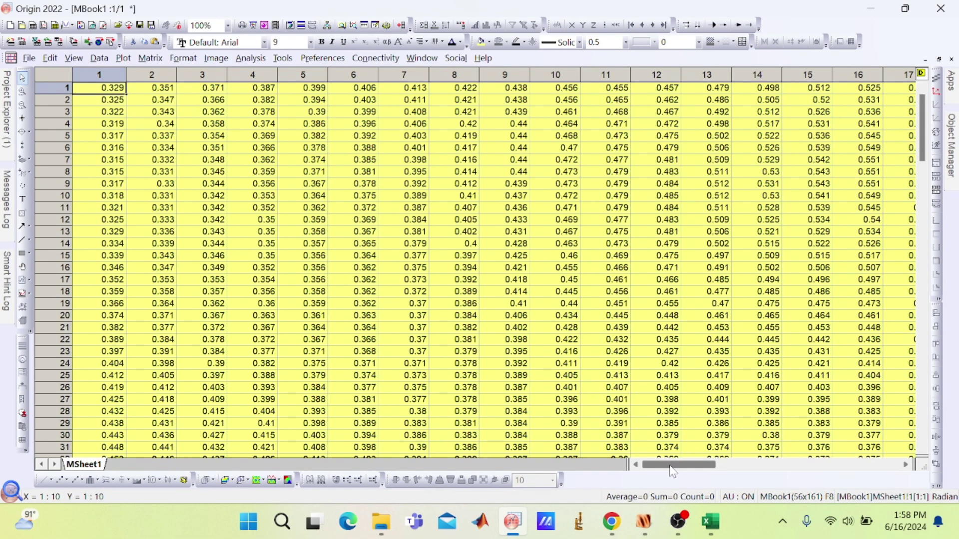
{"action": "left_click_drag", "start_coordinate": [671, 467], "coordinate": [715, 482]}
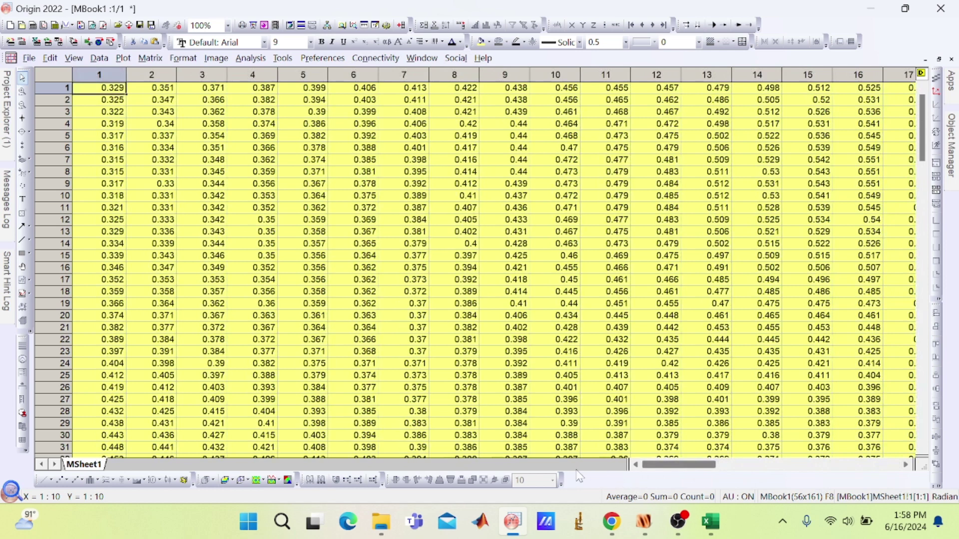
- Open the matrix's dimension and labels settings at the xy mapping start value for columns
{"action": "left_click", "coordinate": [160, 60]}
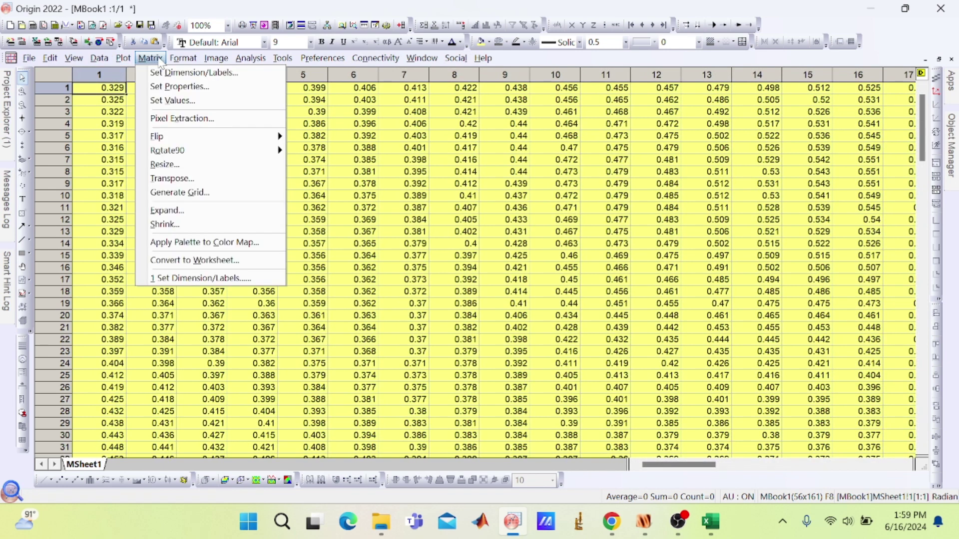
{"action": "left_click", "coordinate": [160, 74]}
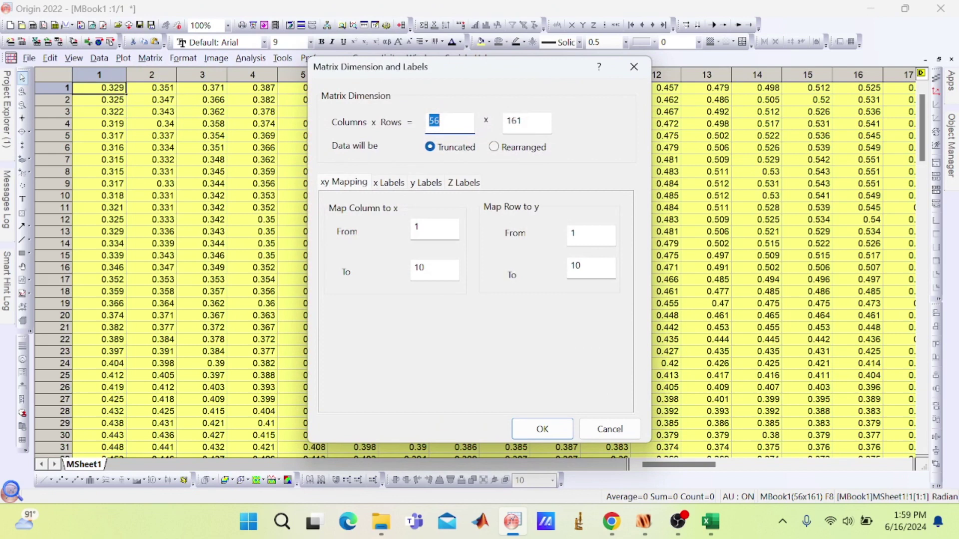
{"action": "left_click", "coordinate": [417, 228]}
- Switch to the electric field profile workbook in Excel and highlight the first x value in cell A4 with a light green fill
{"action": "mouse_move", "coordinate": [709, 531]}
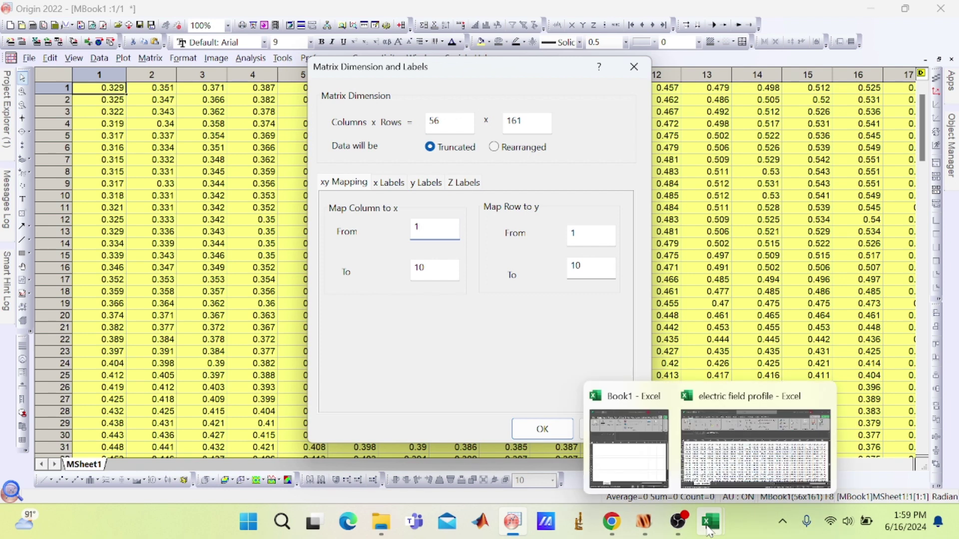
{"action": "left_click", "coordinate": [737, 470]}
{"action": "left_click_drag", "start_coordinate": [953, 356], "coordinate": [953, 180]}
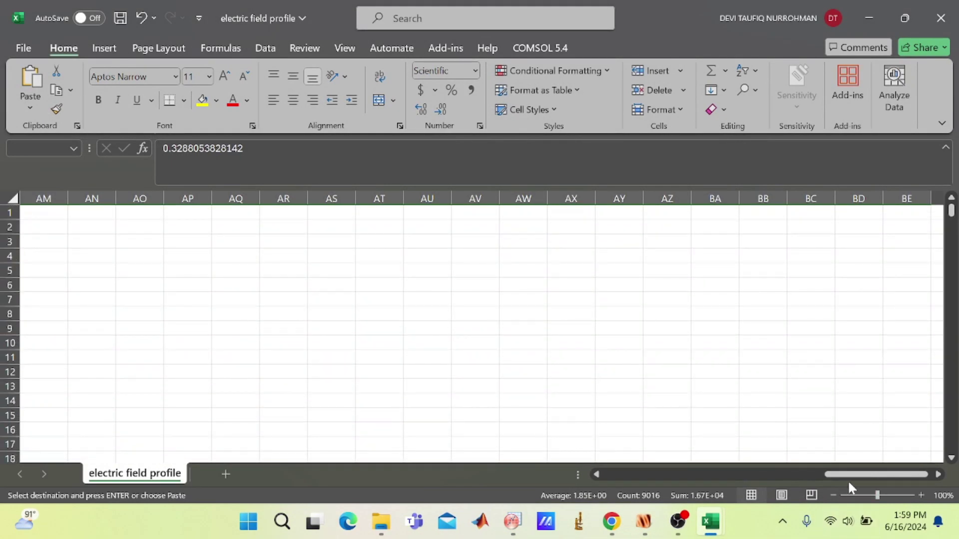
{"action": "left_click_drag", "start_coordinate": [849, 474], "coordinate": [603, 457]}
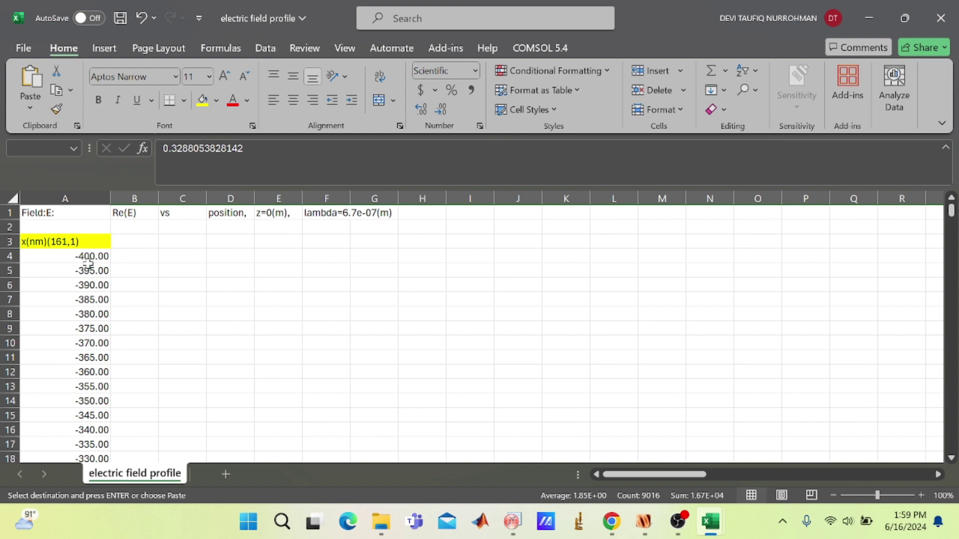
{"action": "left_click", "coordinate": [86, 246]}
{"action": "left_click", "coordinate": [73, 257]}
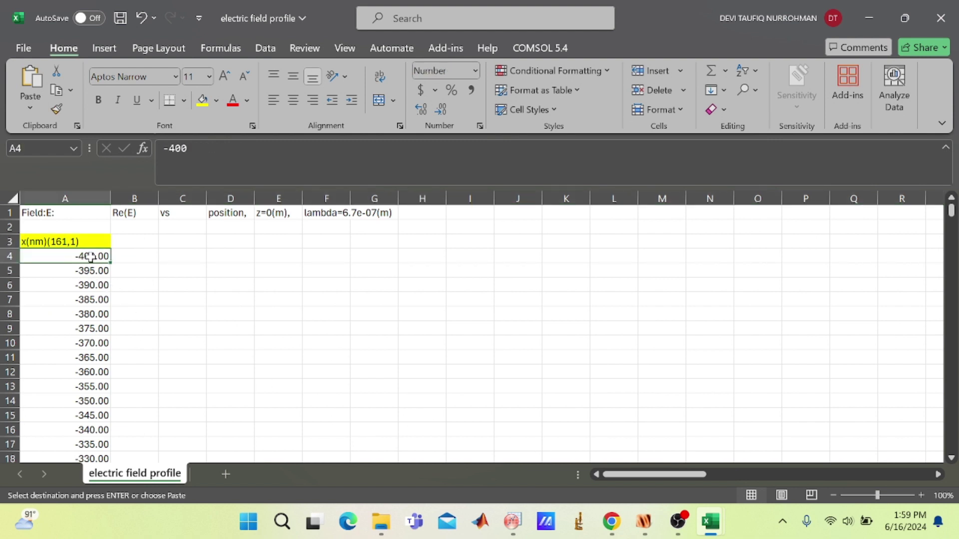
{"action": "left_click", "coordinate": [217, 102]}
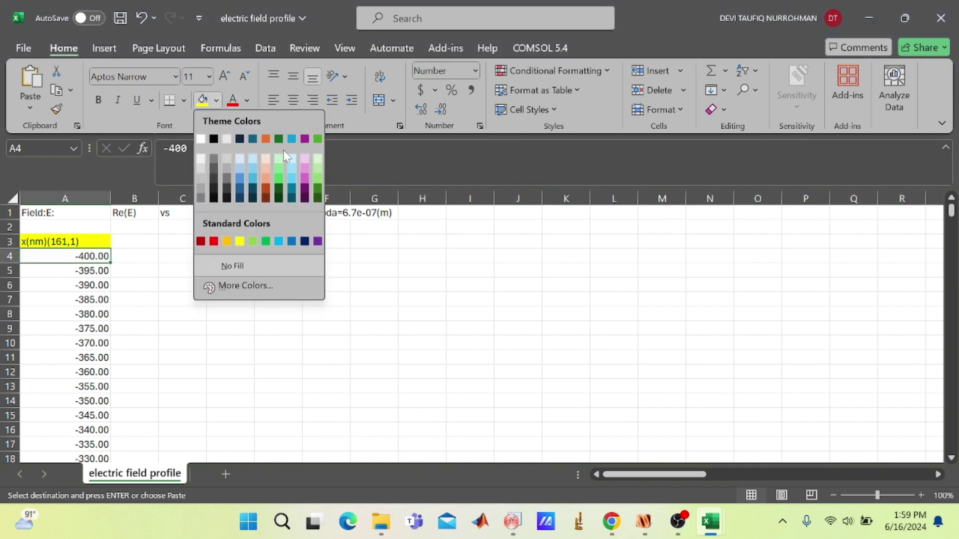
{"action": "left_click", "coordinate": [317, 170]}
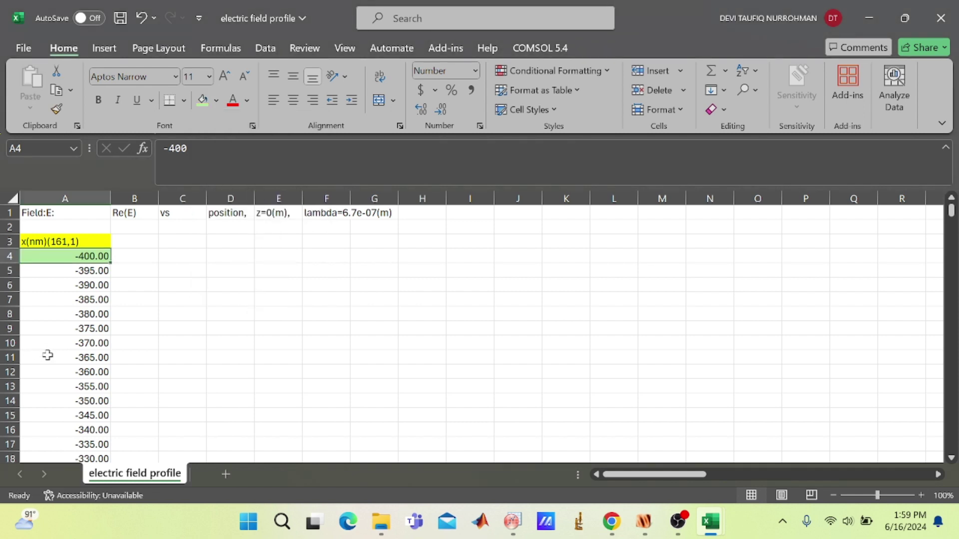
- Highlight the last x value in cell A164 with the same light green fill
{"action": "left_click", "coordinate": [72, 358]}
{"action": "key", "text": "Down"}
{"action": "key", "text": "Down"}
{"action": "key", "text": "Down"}
{"action": "key", "text": "Down"}
{"action": "key", "text": "Down"}
{"action": "key", "text": "Down"}
{"action": "key", "text": "Down"}
{"action": "key", "text": "Down"}
{"action": "key", "text": "Down"}
{"action": "key", "text": "Down"}
{"action": "key", "text": "Down"}
{"action": "key", "text": "Down"}
{"action": "key", "text": "Down"}
{"action": "key", "text": "Down"}
{"action": "key", "text": "Down"}
{"action": "key", "text": "Down"}
{"action": "key", "text": "Down"}
{"action": "key", "text": "Down"}
{"action": "key", "text": "Down"}
{"action": "key", "text": "Down"}
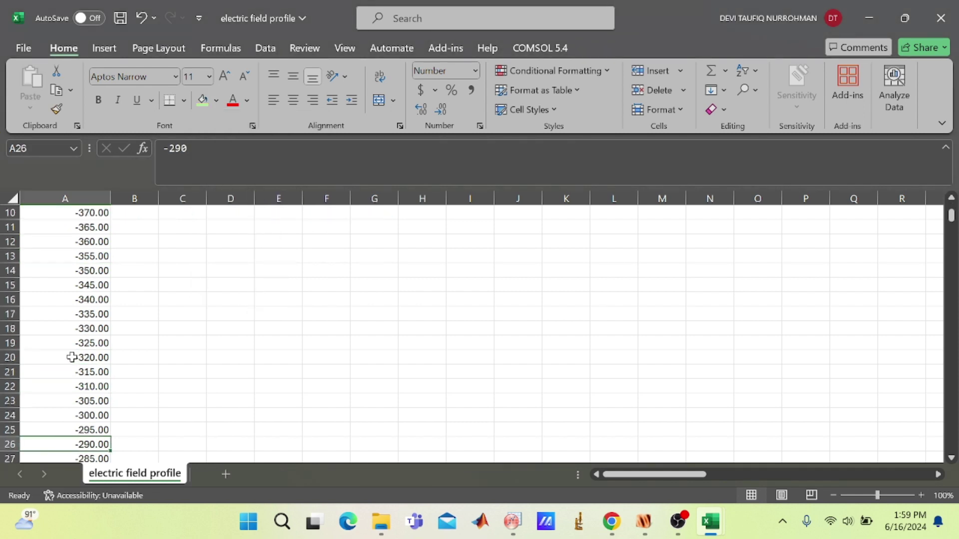
{"action": "key", "text": "Down"}
{"action": "key", "text": "Down"}
{"action": "key", "text": "Down"}
{"action": "key", "text": "Down"}
{"action": "key", "text": "Down"}
{"action": "key", "text": "Down"}
{"action": "key", "text": "Down"}
{"action": "key", "text": "Down"}
{"action": "key", "text": "Down"}
{"action": "key", "text": "Down"}
{"action": "key", "text": "Down"}
{"action": "key", "text": "Down"}
{"action": "key", "text": "Down"}
{"action": "key", "text": "Down"}
{"action": "key", "text": "Down"}
{"action": "key", "text": "Down"}
{"action": "key", "text": "Down"}
{"action": "key", "text": "Down"}
{"action": "key", "text": "Down"}
{"action": "key", "text": "Down"}
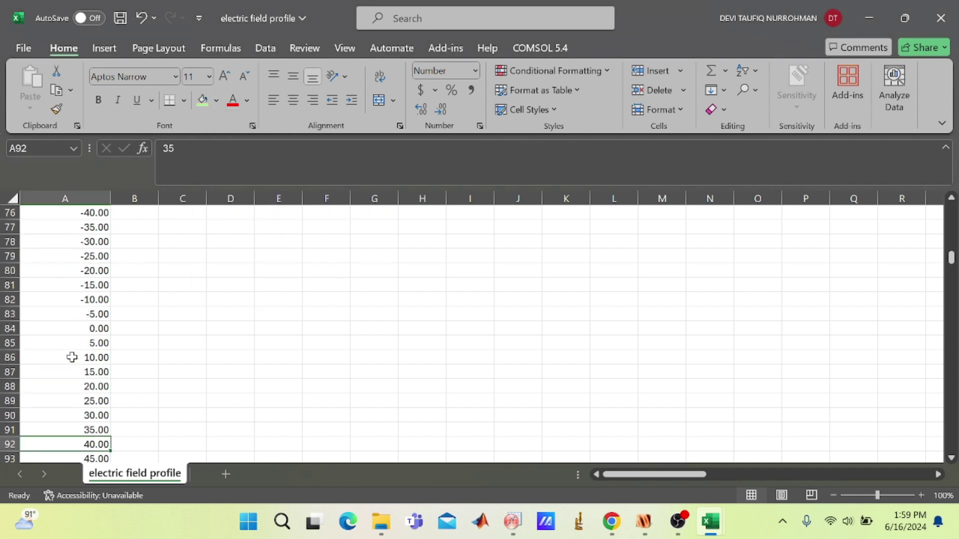
{"action": "key", "text": "Down"}
{"action": "key", "text": "Down"}
{"action": "key", "text": "Down"}
{"action": "key", "text": "Down"}
{"action": "key", "text": "Down"}
{"action": "key", "text": "Down"}
{"action": "key", "text": "Down"}
{"action": "key", "text": "Down"}
{"action": "key", "text": "Down"}
{"action": "key", "text": "Down"}
{"action": "key", "text": "Down"}
{"action": "key", "text": "Down"}
{"action": "key", "text": "Down"}
{"action": "key", "text": "Down"}
{"action": "key", "text": "Down"}
{"action": "key", "text": "Down"}
{"action": "key", "text": "Down"}
{"action": "key", "text": "Down"}
{"action": "key", "text": "Down"}
{"action": "key", "text": "Down"}
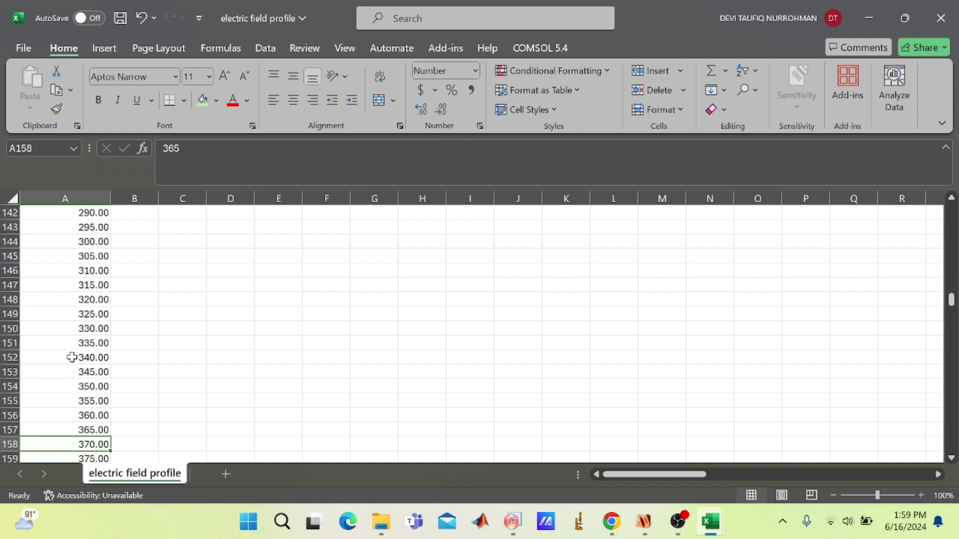
{"action": "key", "text": "Up"}
{"action": "key", "text": "Up"}
{"action": "key", "text": "Up"}
{"action": "key", "text": "Up"}
{"action": "key", "text": "Up"}
{"action": "key", "text": "Up"}
{"action": "key", "text": "Up"}
{"action": "key", "text": "Up"}
{"action": "key", "text": "Up"}
{"action": "key", "text": "Up"}
{"action": "key", "text": "Up"}
{"action": "key", "text": "Up"}
{"action": "key", "text": "Up"}
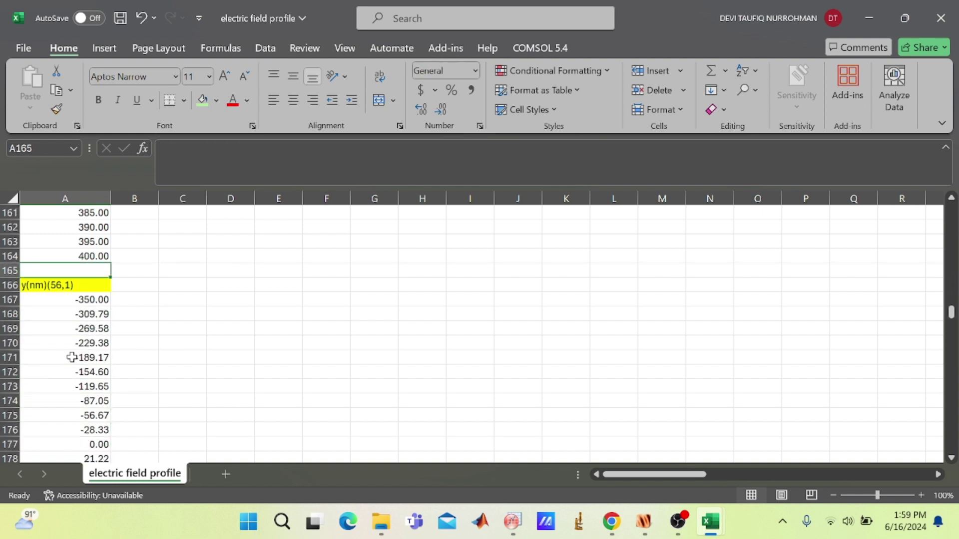
{"action": "left_click", "coordinate": [203, 102]}
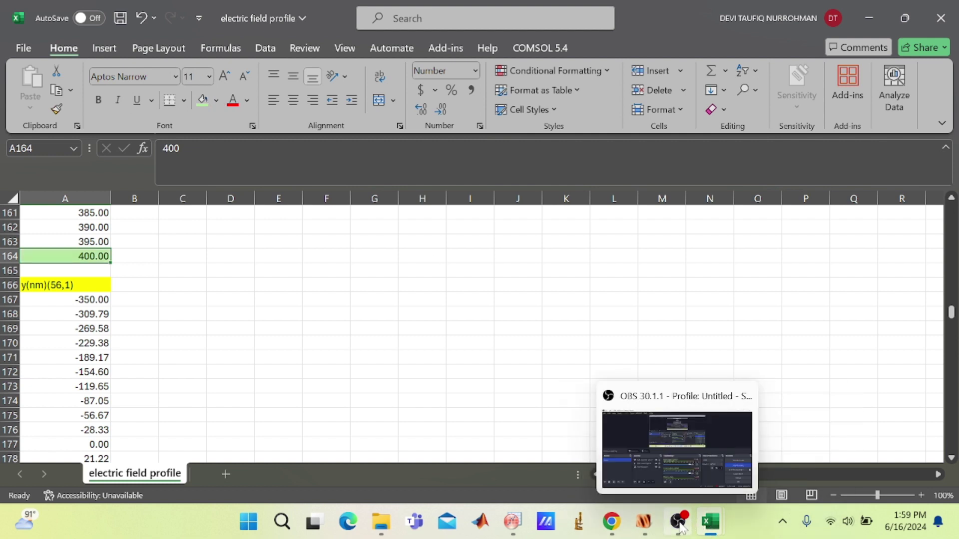
- In Origin, map the matrix rows to y from -400 to 400, and return to the electric field profile workbook in Excel
{"action": "mouse_move", "coordinate": [635, 534]}
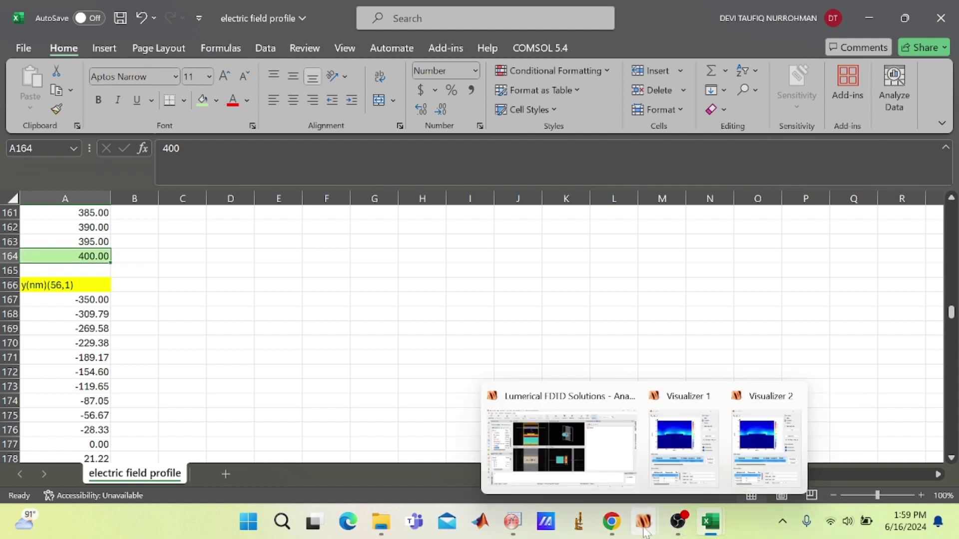
{"action": "left_click", "coordinate": [512, 522]}
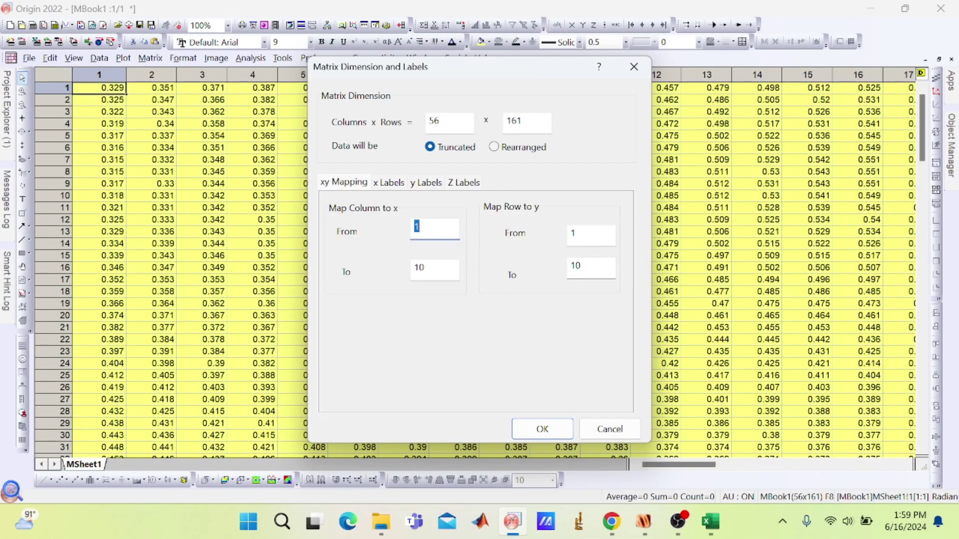
{"action": "left_click", "coordinate": [579, 235]}
{"action": "key", "text": "BackSpace"}
{"action": "type", "text": "-400"}
{"action": "key", "text": "Tab"}
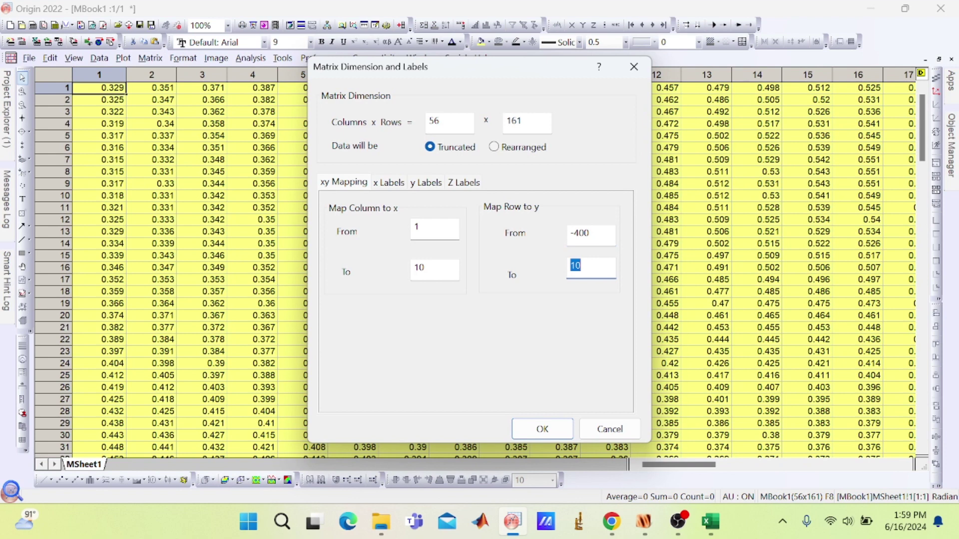
{"action": "type", "text": "400"}
{"action": "mouse_move", "coordinate": [711, 535]}
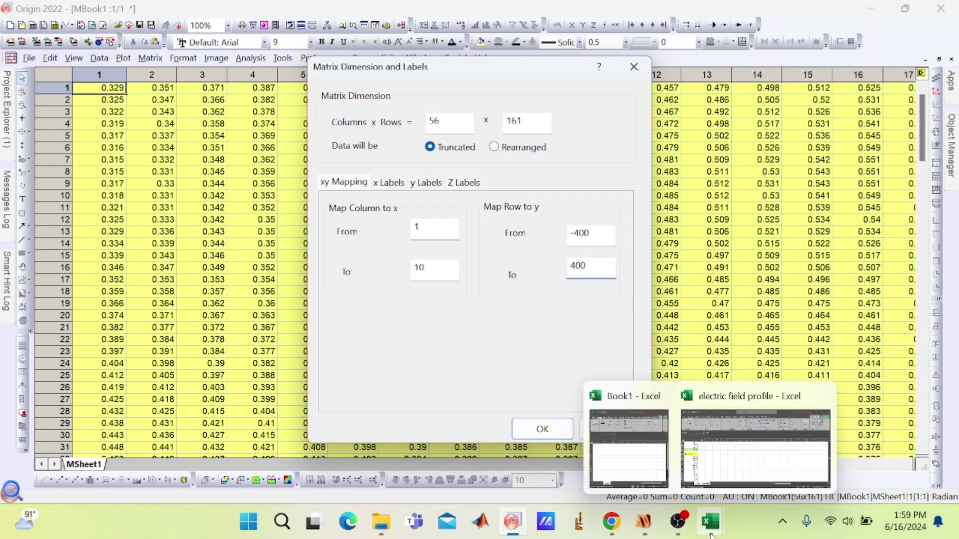
{"action": "left_click", "coordinate": [737, 449]}
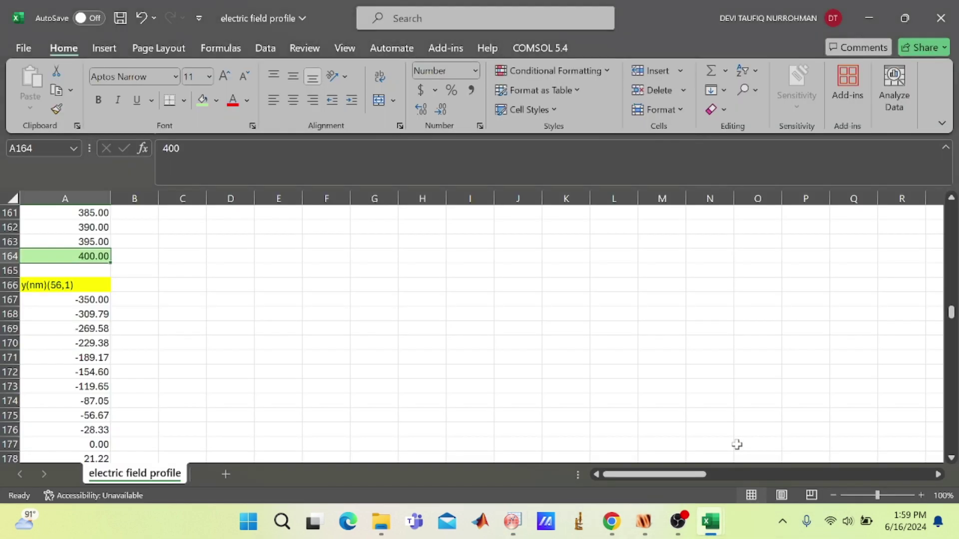
- Highlight the first y value in cell A167 with light green fill, and start Origin's column-to-x mapping at -350
{"action": "left_click", "coordinate": [80, 300]}
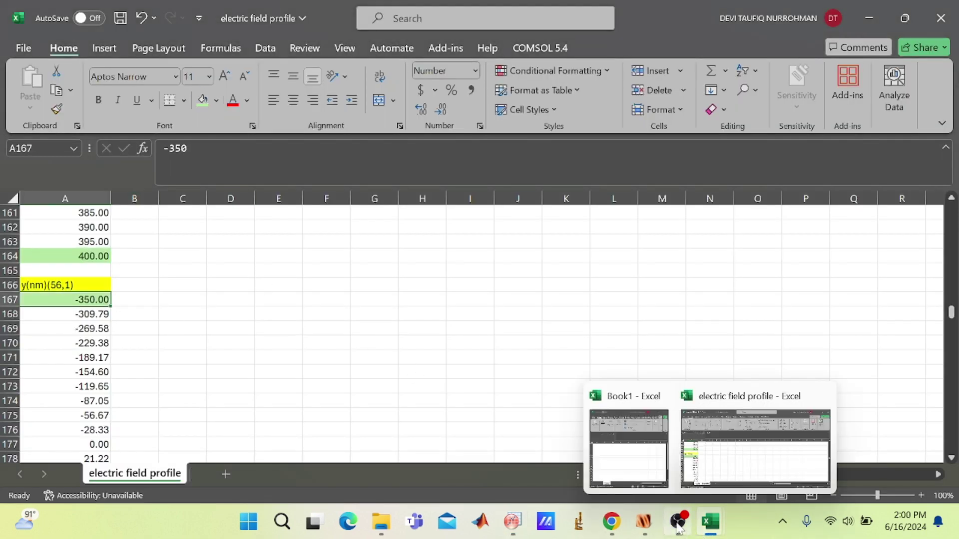
{"action": "left_click", "coordinate": [512, 522]}
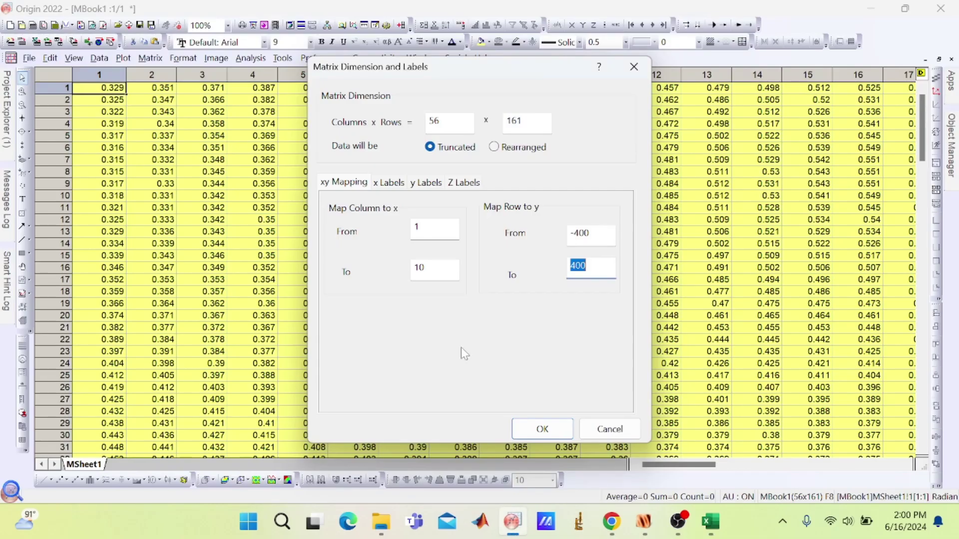
{"action": "left_click", "coordinate": [418, 228]}
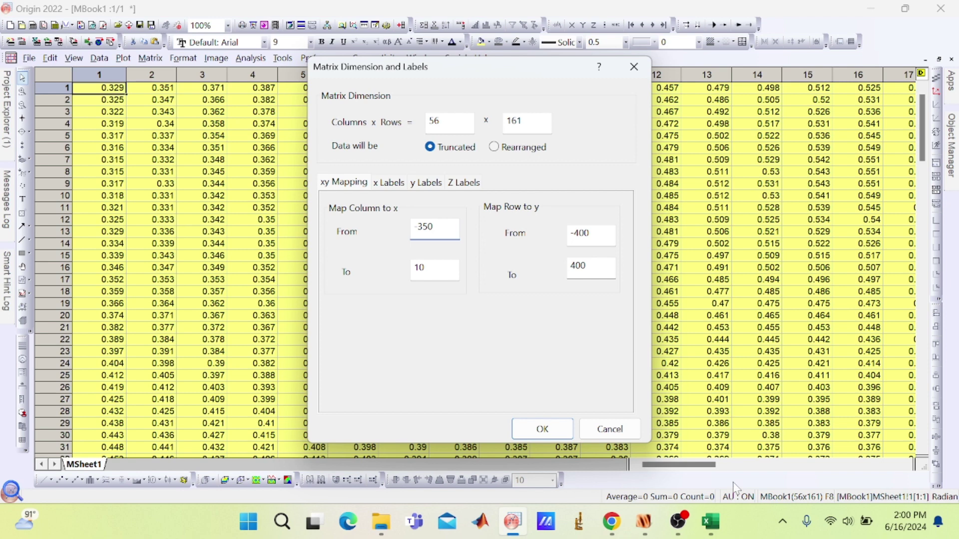
- Return to the electric field profile workbook in Excel and highlight the last y value in cell A222 with light green fill
{"action": "left_click", "coordinate": [714, 517]}
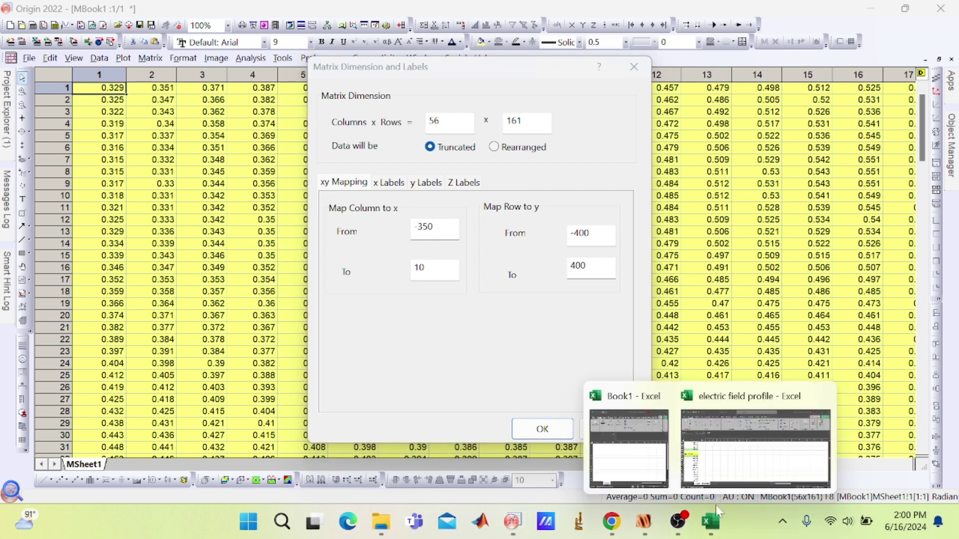
{"action": "left_click", "coordinate": [738, 460]}
{"action": "left_click", "coordinate": [88, 386]}
{"action": "key", "text": "Down"}
{"action": "key", "text": "Down"}
{"action": "key", "text": "Down"}
{"action": "key", "text": "Down"}
{"action": "key", "text": "Down"}
{"action": "key", "text": "Down"}
{"action": "key", "text": "Down"}
{"action": "key", "text": "Down"}
{"action": "key", "text": "Down"}
{"action": "key", "text": "Down"}
{"action": "key", "text": "Down"}
{"action": "key", "text": "Down"}
{"action": "key", "text": "Down"}
{"action": "key", "text": "Down"}
{"action": "key", "text": "Down"}
{"action": "key", "text": "Down"}
{"action": "key", "text": "Down"}
{"action": "key", "text": "Down"}
{"action": "key", "text": "Down"}
{"action": "key", "text": "Down"}
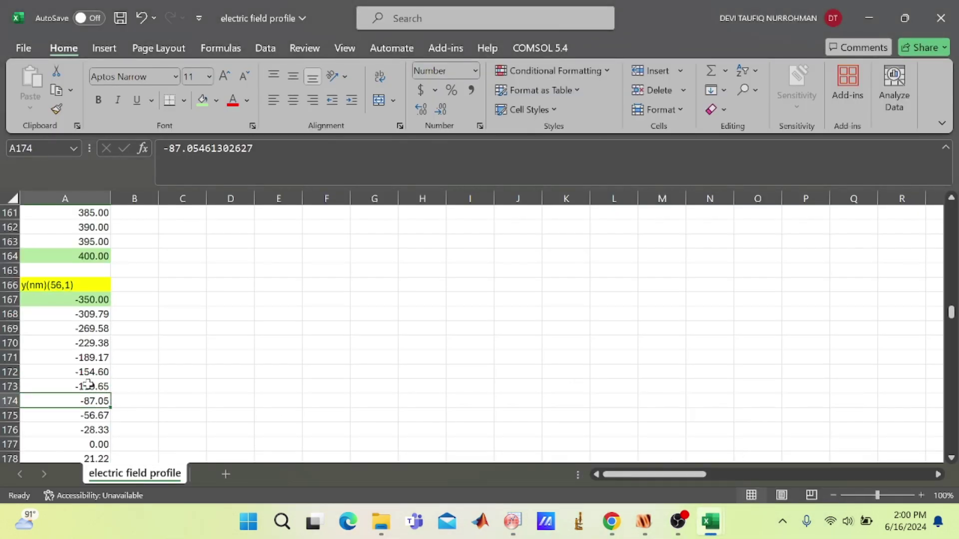
{"action": "key", "text": "Down"}
{"action": "key", "text": "Down"}
{"action": "key", "text": "Down"}
{"action": "key", "text": "Down"}
{"action": "key", "text": "Down"}
{"action": "key", "text": "Down"}
{"action": "key", "text": "Down"}
{"action": "key", "text": "Down"}
{"action": "key", "text": "Down"}
{"action": "key", "text": "Down"}
{"action": "key", "text": "Down"}
{"action": "key", "text": "Down"}
{"action": "key", "text": "Down"}
{"action": "key", "text": "Down"}
{"action": "key", "text": "Down"}
{"action": "key", "text": "Down"}
{"action": "key", "text": "Down"}
{"action": "key", "text": "Down"}
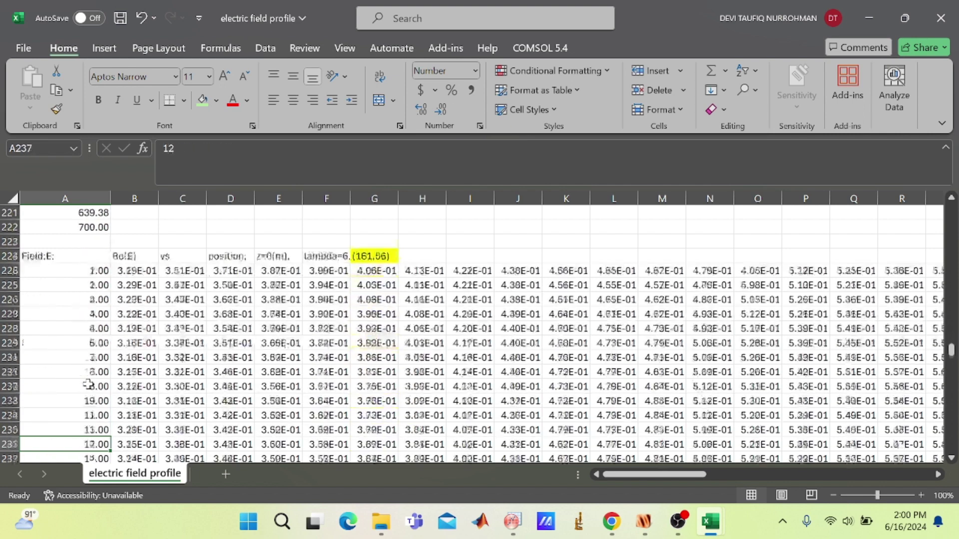
{"action": "key", "text": "Up"}
{"action": "key", "text": "Up"}
{"action": "key", "text": "Up"}
{"action": "key", "text": "Up"}
{"action": "key", "text": "Up"}
{"action": "key", "text": "Up"}
{"action": "key", "text": "Up"}
{"action": "key", "text": "Up"}
{"action": "key", "text": "Up"}
{"action": "key", "text": "Up"}
{"action": "key", "text": "Up"}
{"action": "key", "text": "Up"}
{"action": "key", "text": "Up"}
{"action": "key", "text": "Up"}
{"action": "key", "text": "Up"}
{"action": "key", "text": "Up"}
{"action": "key", "text": "Up"}
{"action": "key", "text": "Up"}
{"action": "key", "text": "Up"}
{"action": "key", "text": "Up"}
{"action": "key", "text": "Up"}
{"action": "key", "text": "Up"}
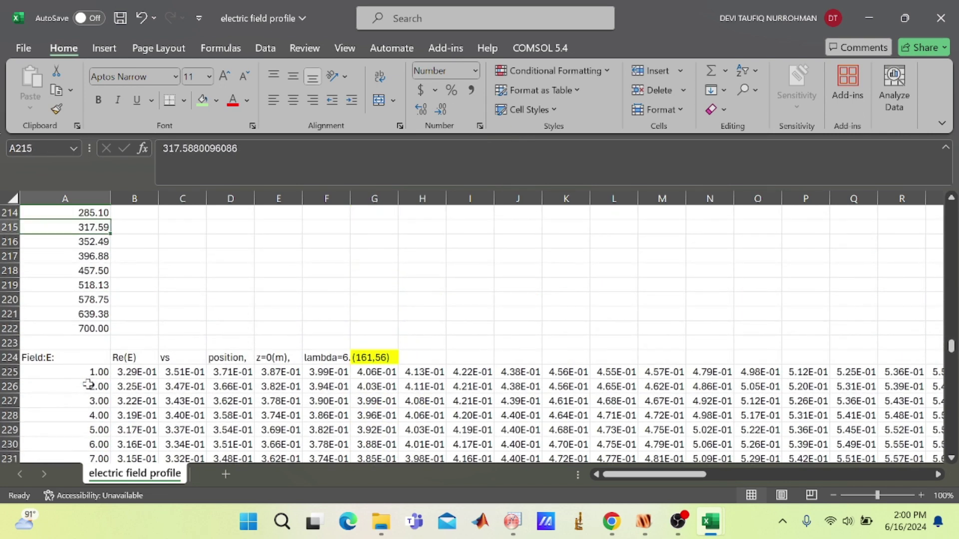
{"action": "key", "text": "Down"}
{"action": "key", "text": "Down"}
{"action": "key", "text": "Down"}
{"action": "key", "text": "Down"}
{"action": "key", "text": "Down"}
{"action": "key", "text": "Down"}
{"action": "key", "text": "Down"}
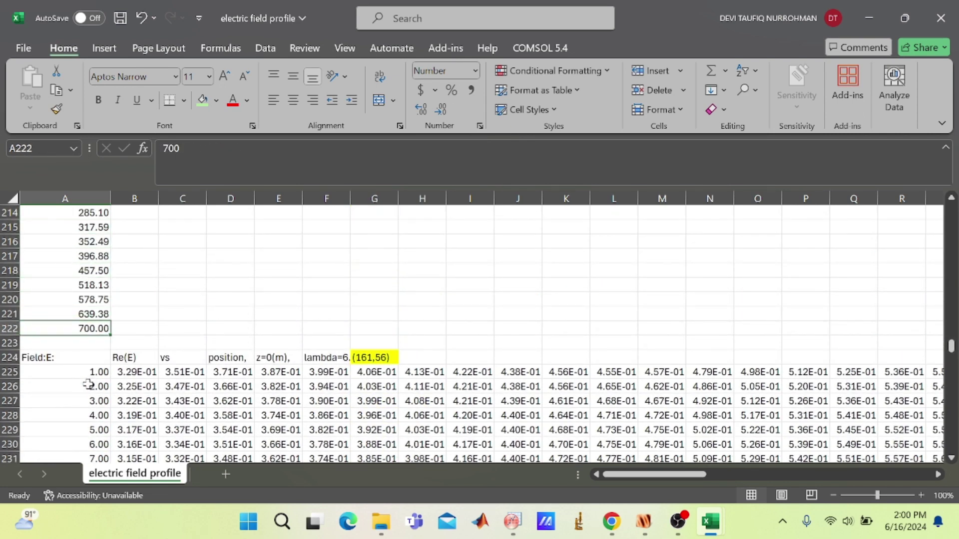
{"action": "left_click", "coordinate": [200, 101]}
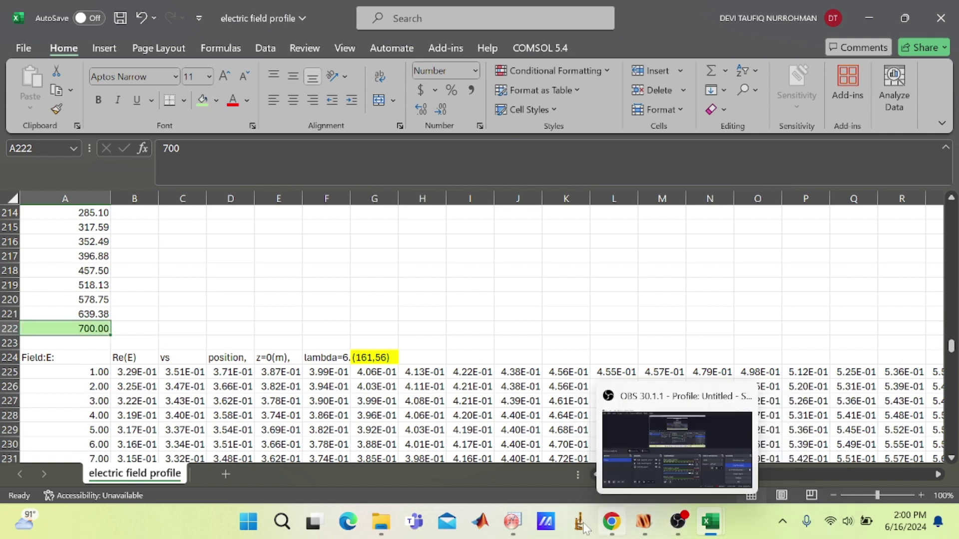
- In Origin, end the matrix's column-to-x mapping at 700 and show the X/Y coordinates as the matrix headers
{"action": "mouse_move", "coordinate": [512, 522]}
{"action": "left_click", "coordinate": [518, 451]}
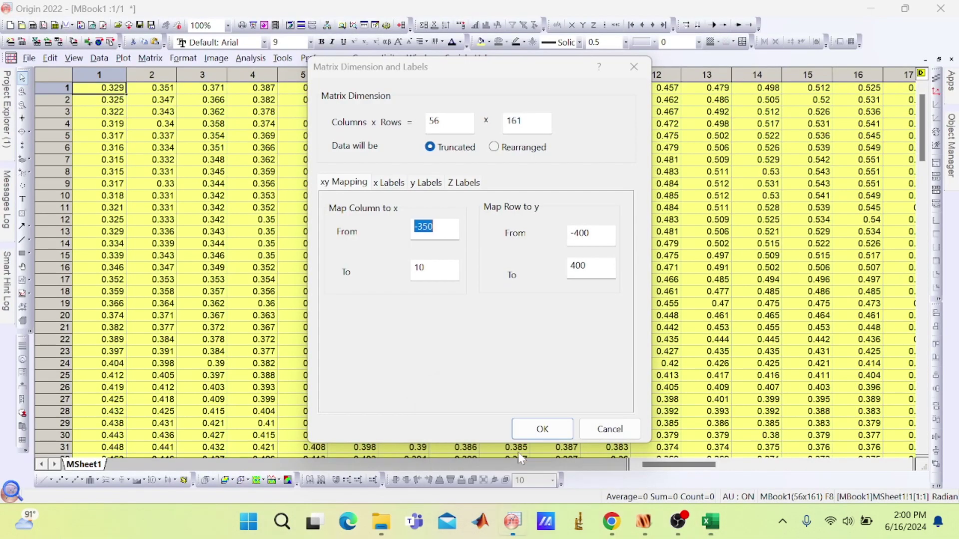
{"action": "left_click", "coordinate": [425, 268]}
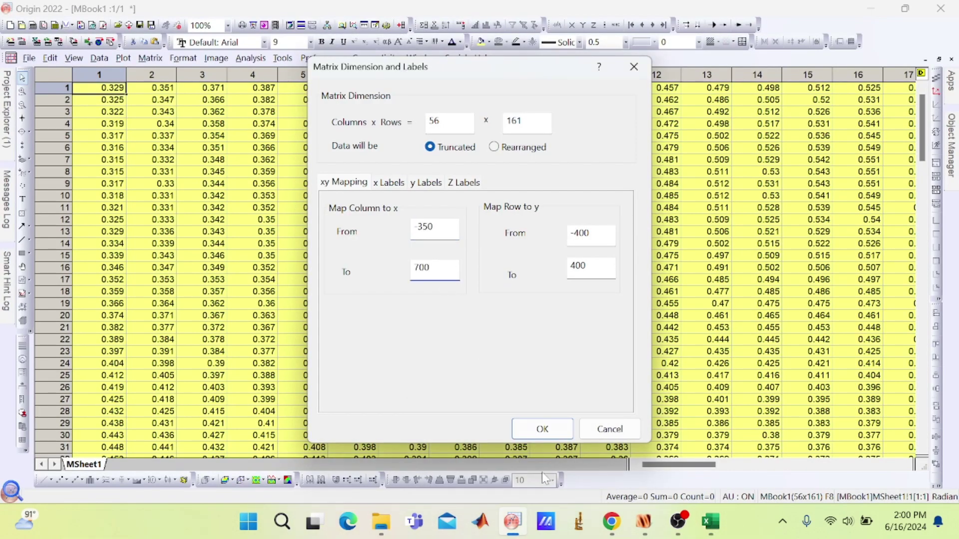
{"action": "left_click", "coordinate": [542, 429]}
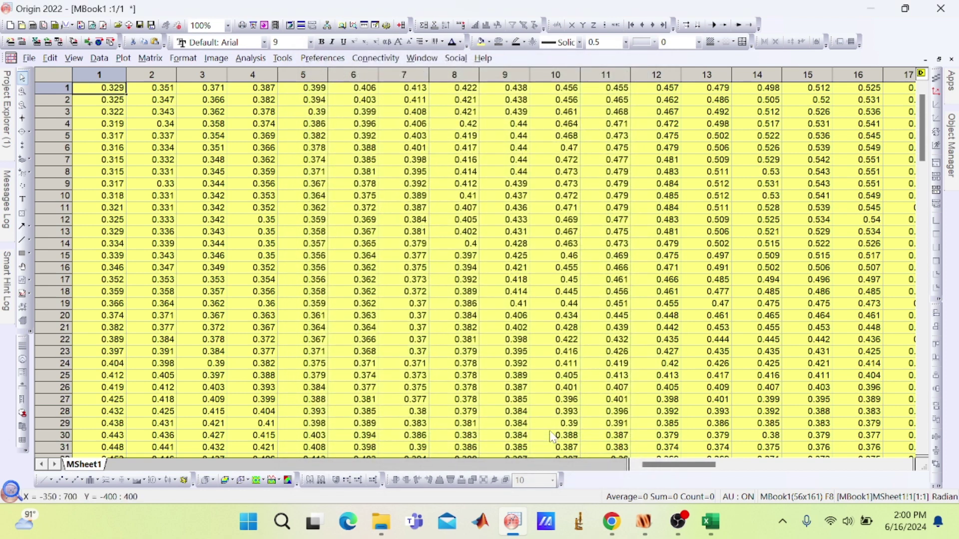
{"action": "left_click", "coordinate": [75, 59]}
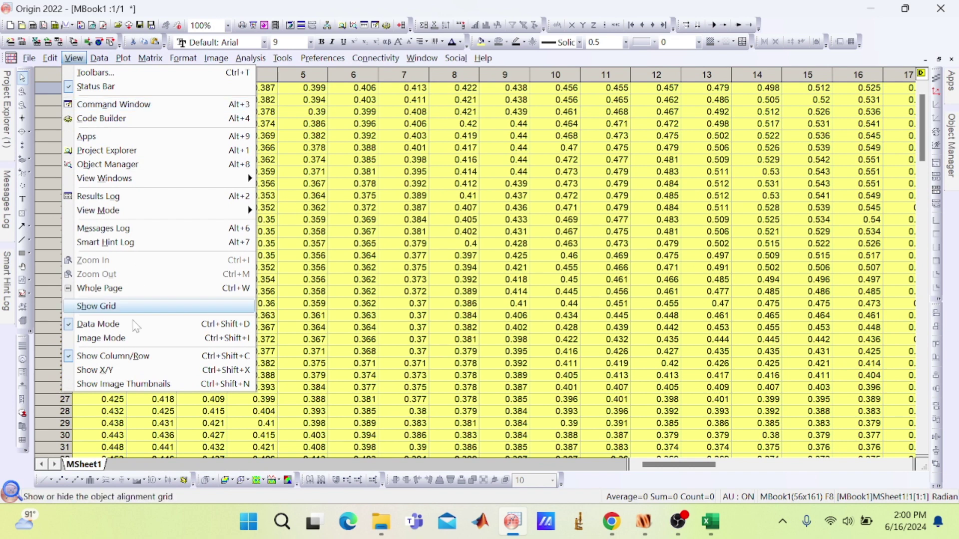
{"action": "left_click", "coordinate": [114, 374]}
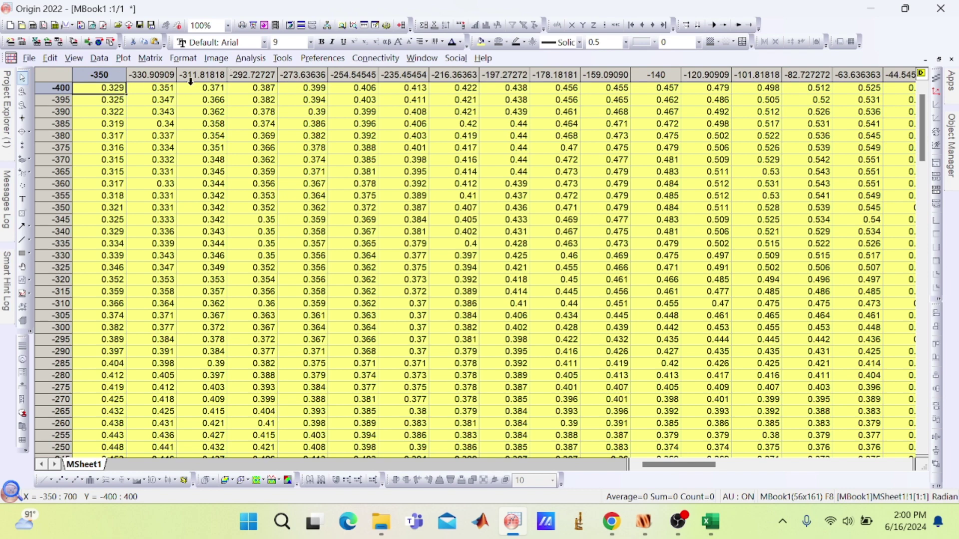
- Place the electric field profile workbook in a smaller window over Origin and compare its x values with the matrix's row coordinates
{"action": "mouse_move", "coordinate": [710, 522]}
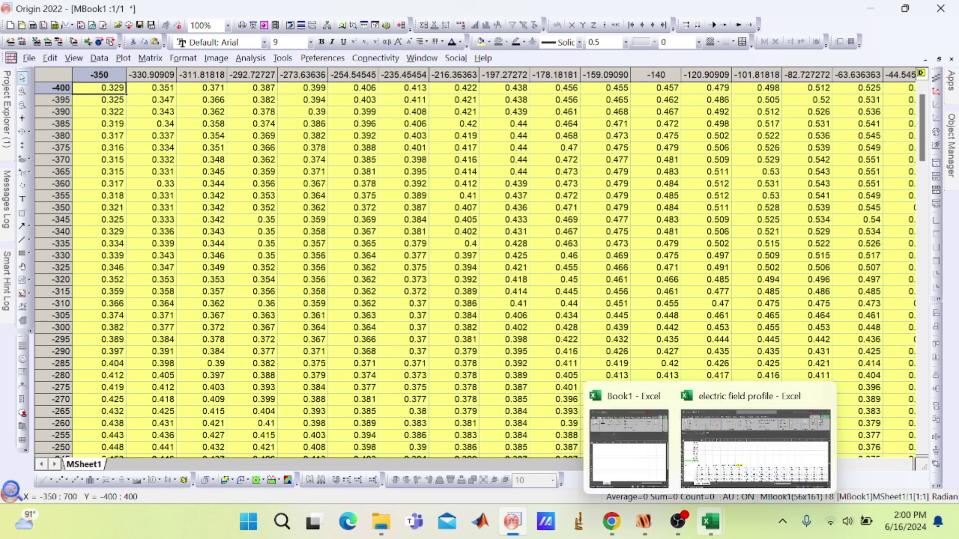
{"action": "left_click", "coordinate": [749, 404]}
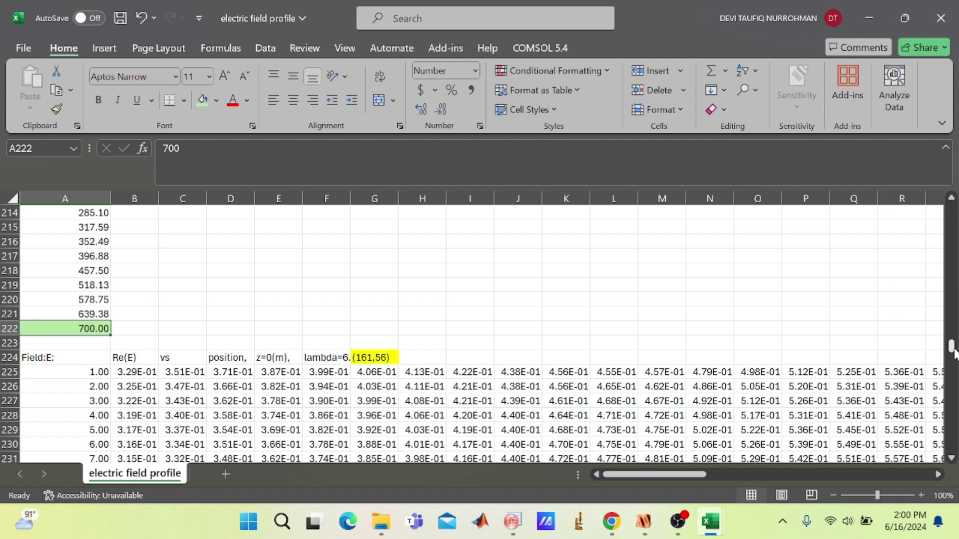
{"action": "left_click_drag", "start_coordinate": [954, 354], "coordinate": [952, 200]}
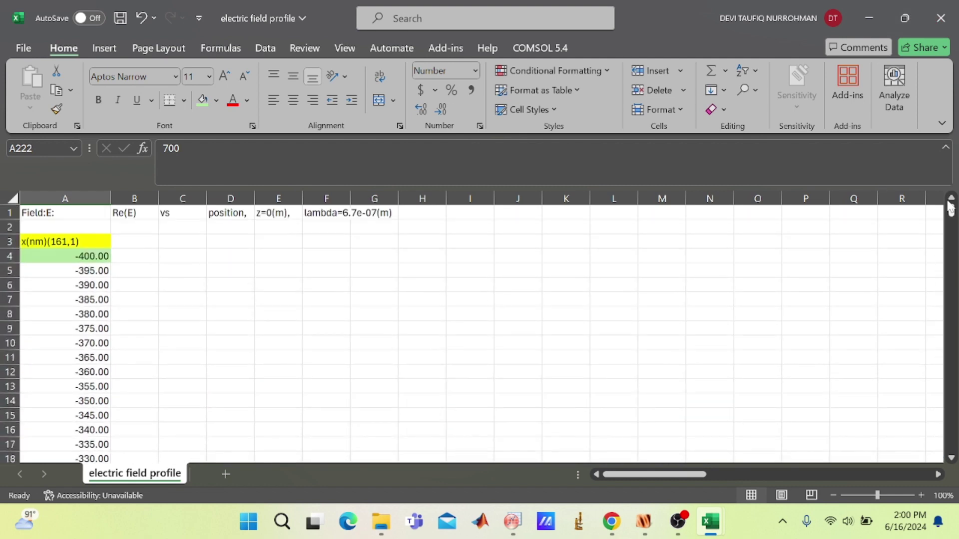
{"action": "left_click", "coordinate": [906, 16]}
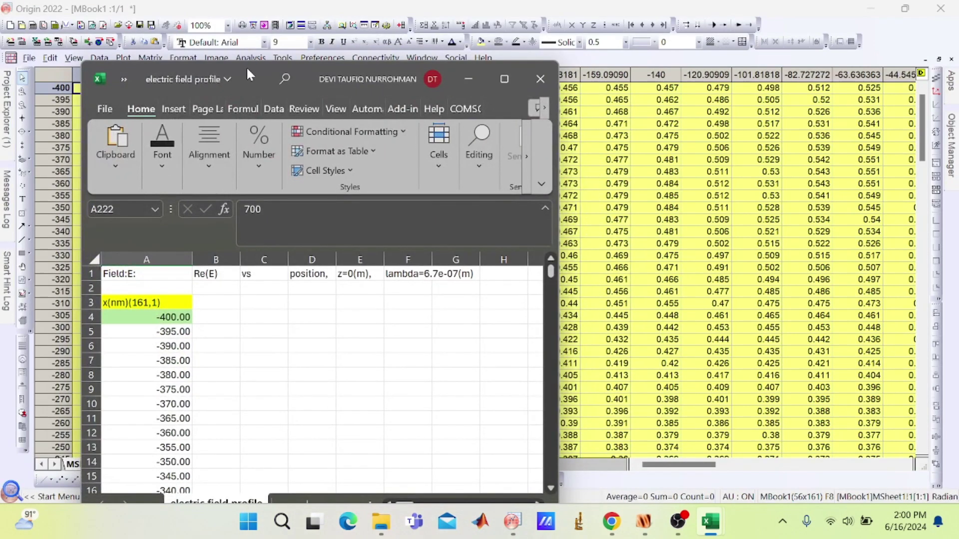
{"action": "left_click_drag", "start_coordinate": [250, 76], "coordinate": [475, 100]}
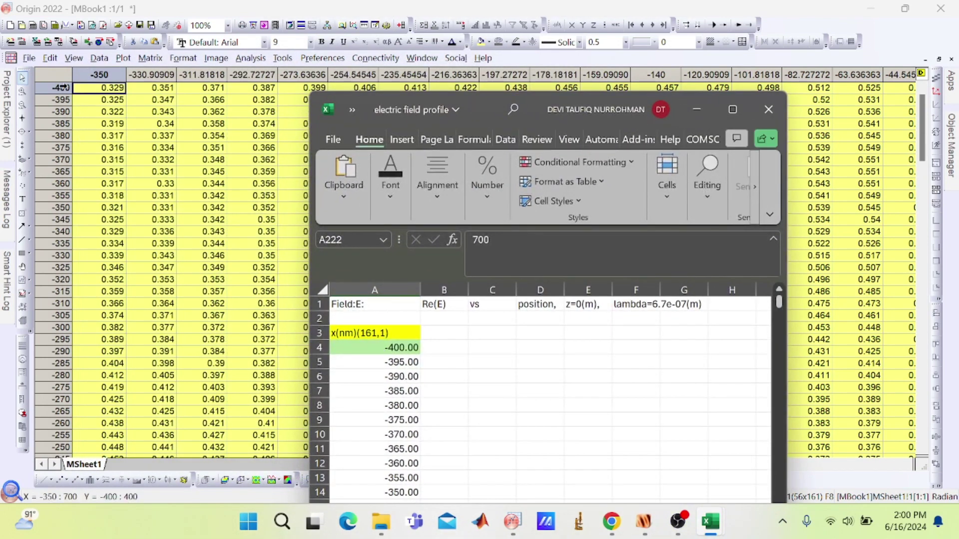
{"action": "left_click", "coordinate": [397, 376]}
{"action": "left_click", "coordinate": [395, 390]}
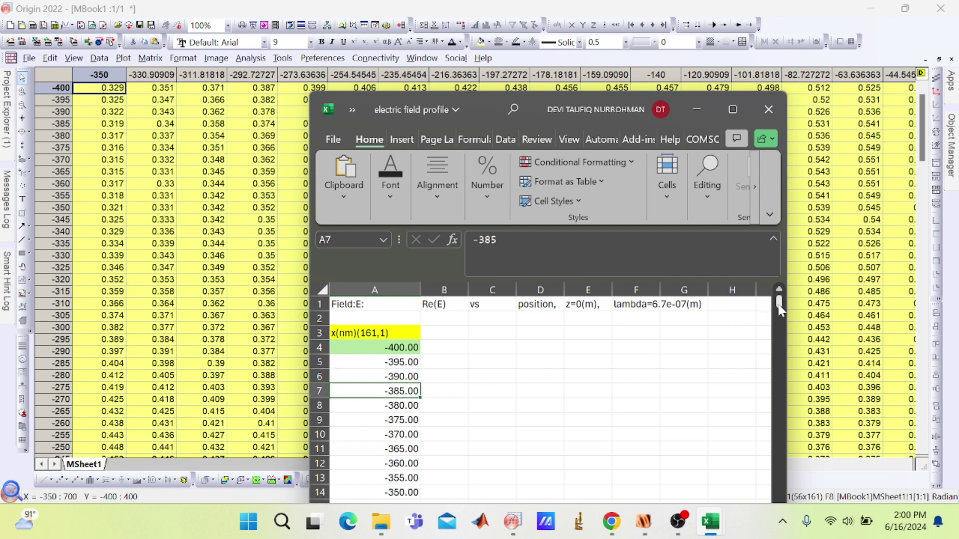
- Compare the workbook's y values, from first to last, with the matrix's column coordinates and return to the Origin matrix
{"action": "left_click_drag", "start_coordinate": [781, 311], "coordinate": [779, 398]}
{"action": "left_click", "coordinate": [393, 362]}
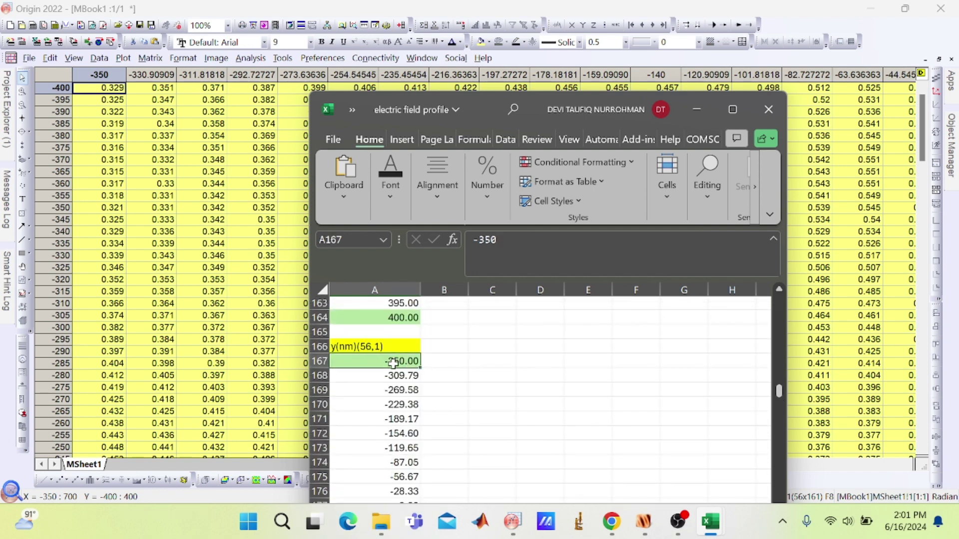
{"action": "left_click", "coordinate": [393, 376]}
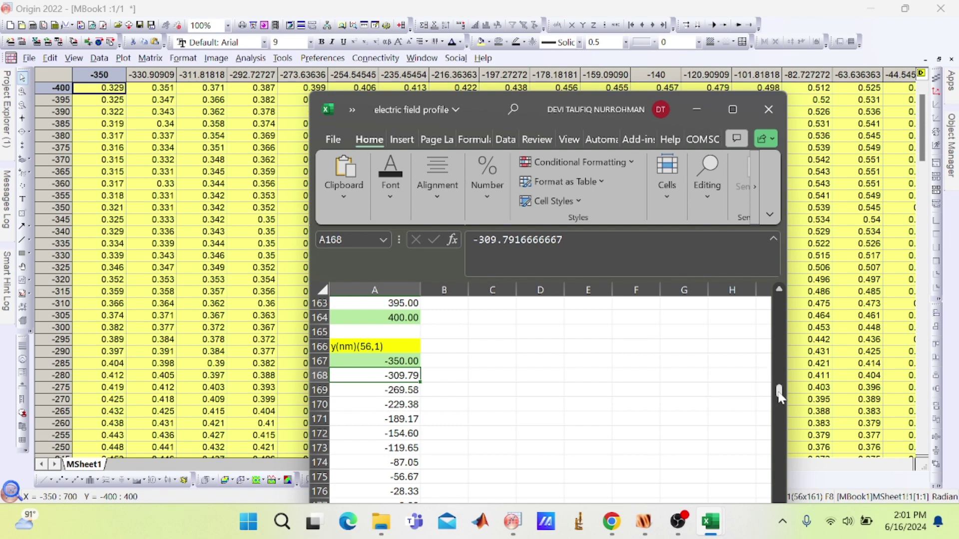
{"action": "left_click_drag", "start_coordinate": [780, 396], "coordinate": [780, 422]}
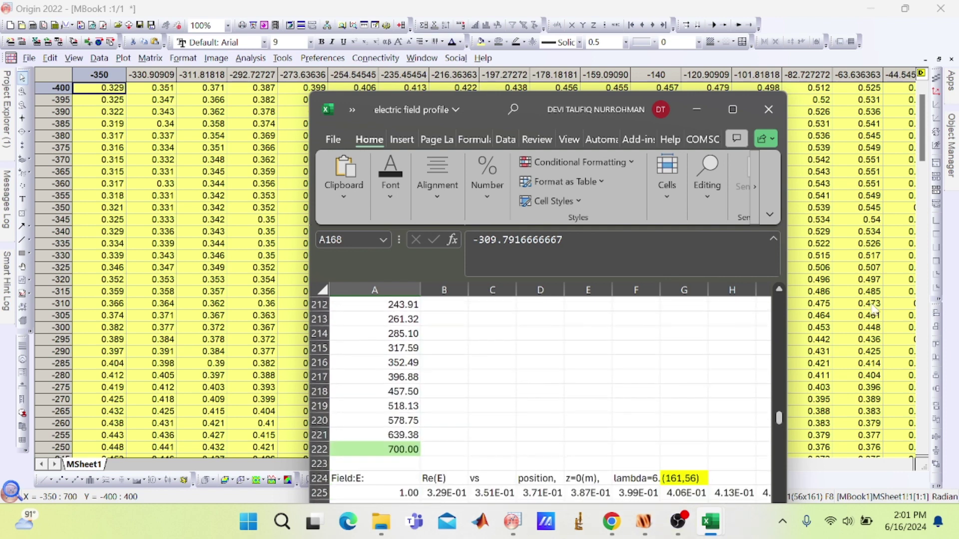
{"action": "left_click", "coordinate": [925, 115]}
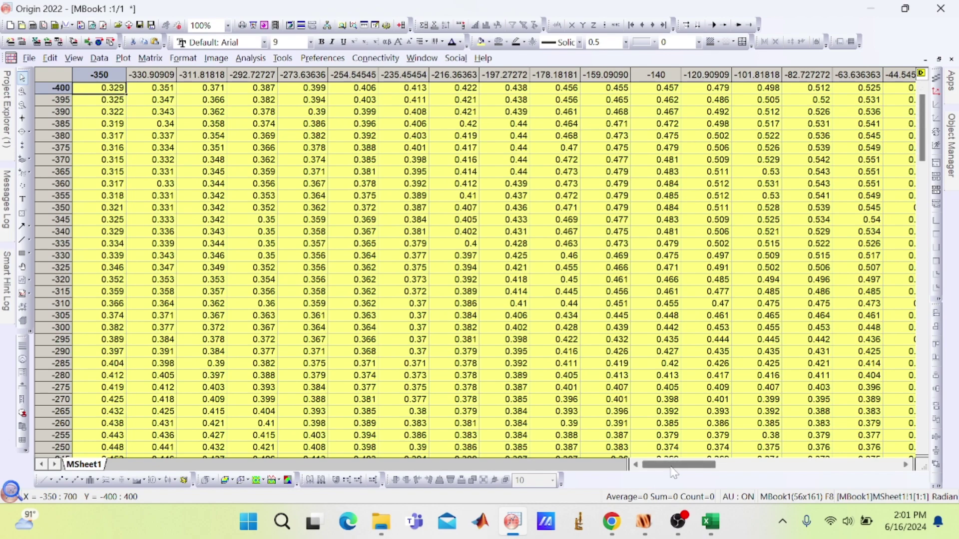
{"action": "left_click_drag", "start_coordinate": [672, 468], "coordinate": [604, 472]}
- Plot the matrix as a Contour - Color Fill graph
{"action": "left_click", "coordinate": [125, 59]}
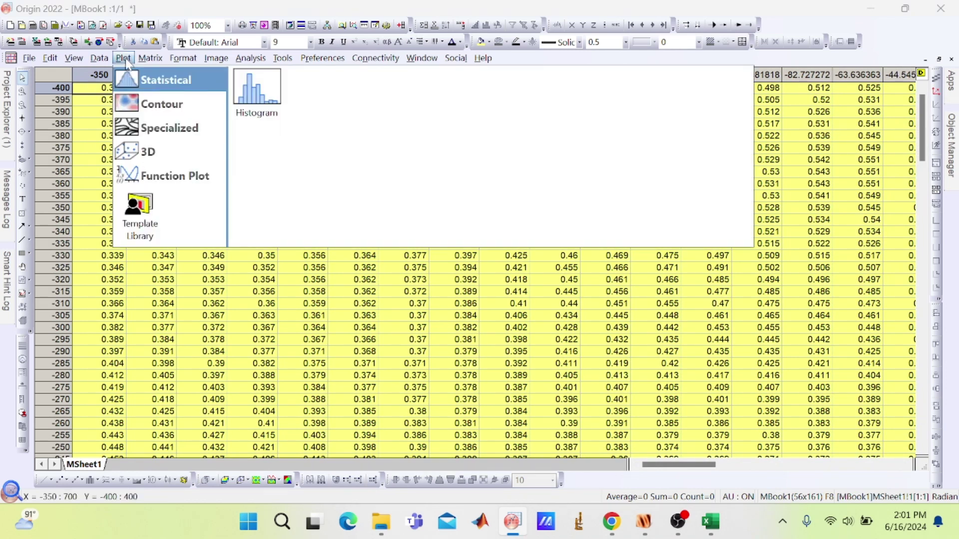
{"action": "mouse_move", "coordinate": [134, 105]}
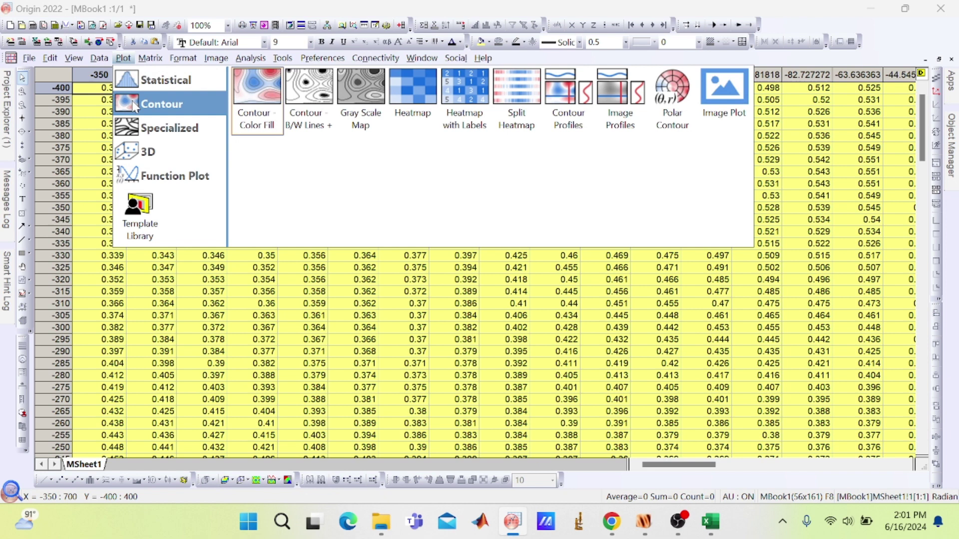
{"action": "left_click", "coordinate": [252, 100]}
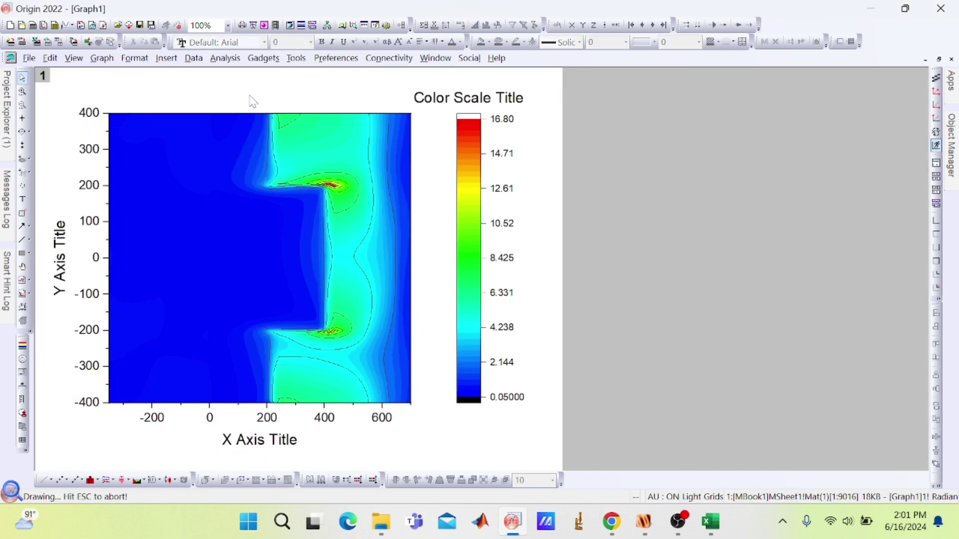
- Place Lumerical's Visualizer 2 window beside the Origin contour graph and compare the two field plots' orientation and axes
{"action": "mouse_move", "coordinate": [325, 189]}
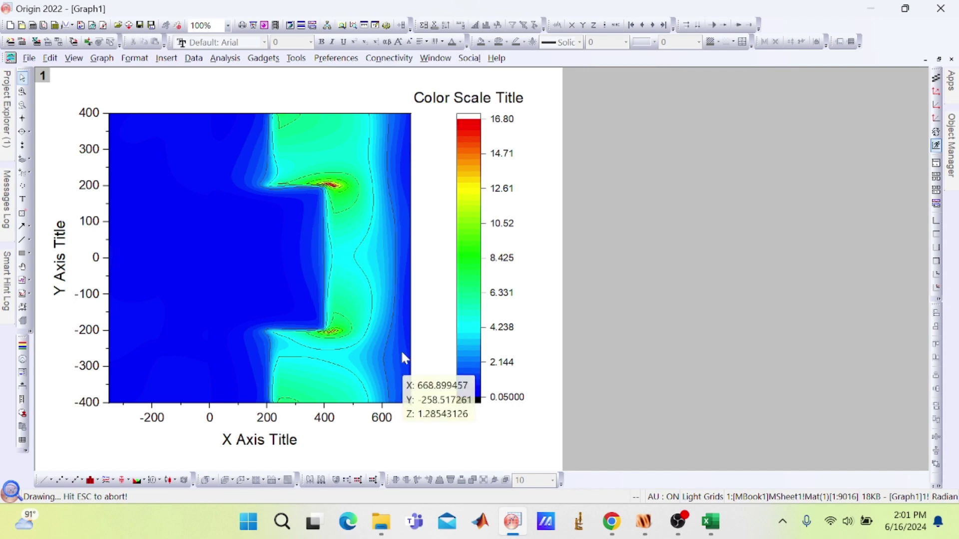
{"action": "mouse_move", "coordinate": [712, 530]}
{"action": "mouse_move", "coordinate": [643, 532]}
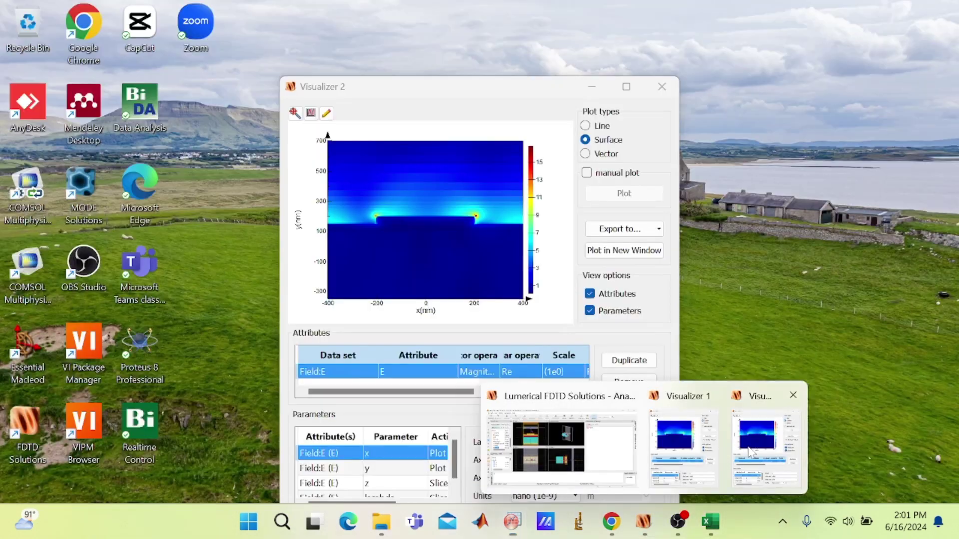
{"action": "left_click", "coordinate": [752, 450]}
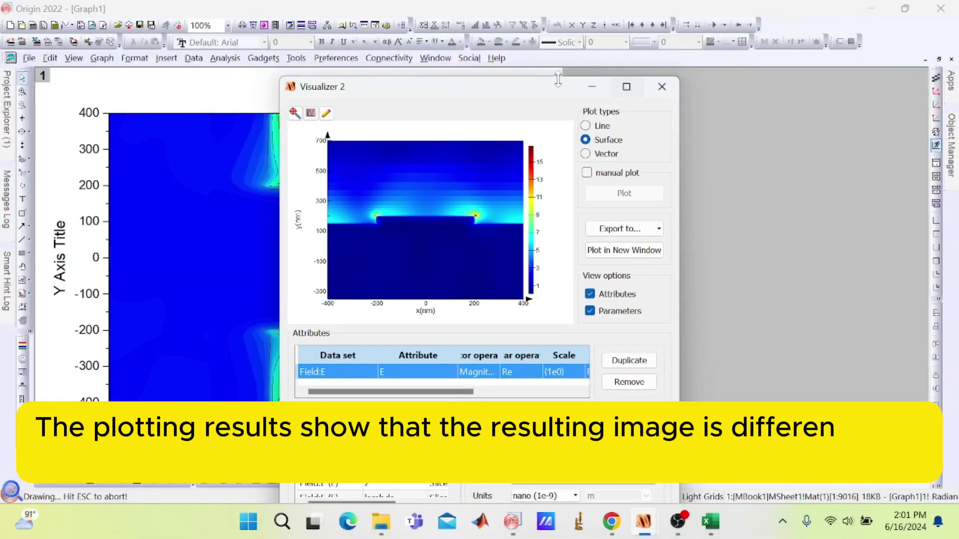
{"action": "left_click_drag", "start_coordinate": [456, 87], "coordinate": [651, 79]}
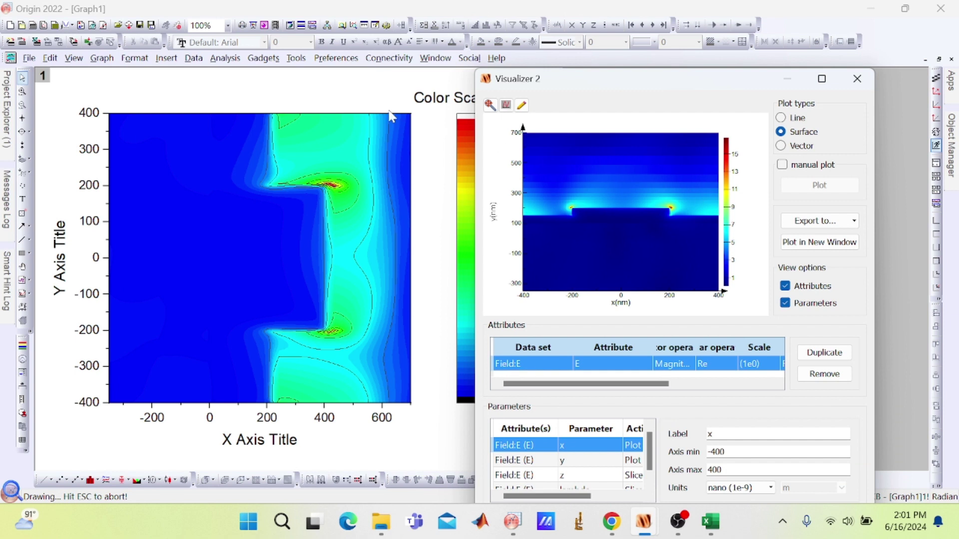
{"action": "left_click", "coordinate": [380, 96]}
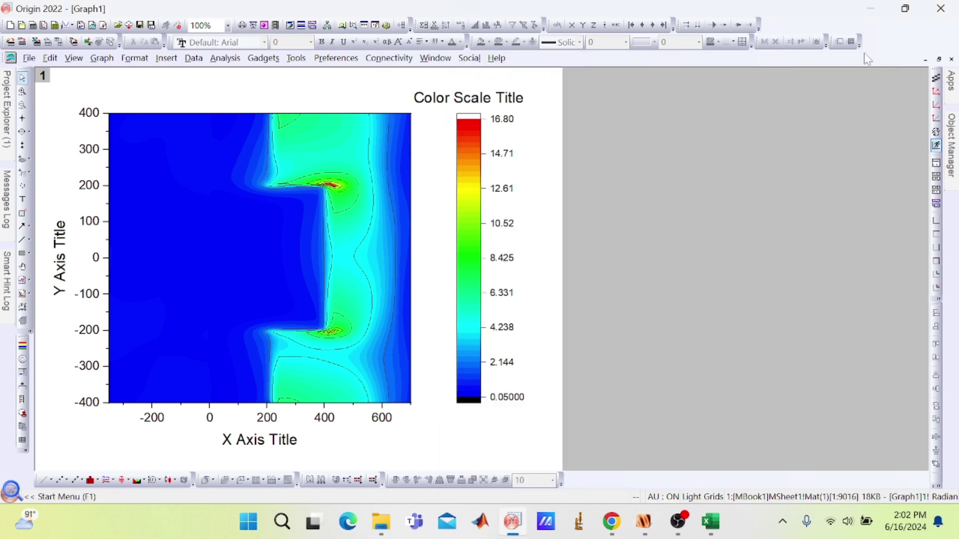
- Restore the contour graph window from full size and delete the graph
{"action": "left_click", "coordinate": [939, 60]}
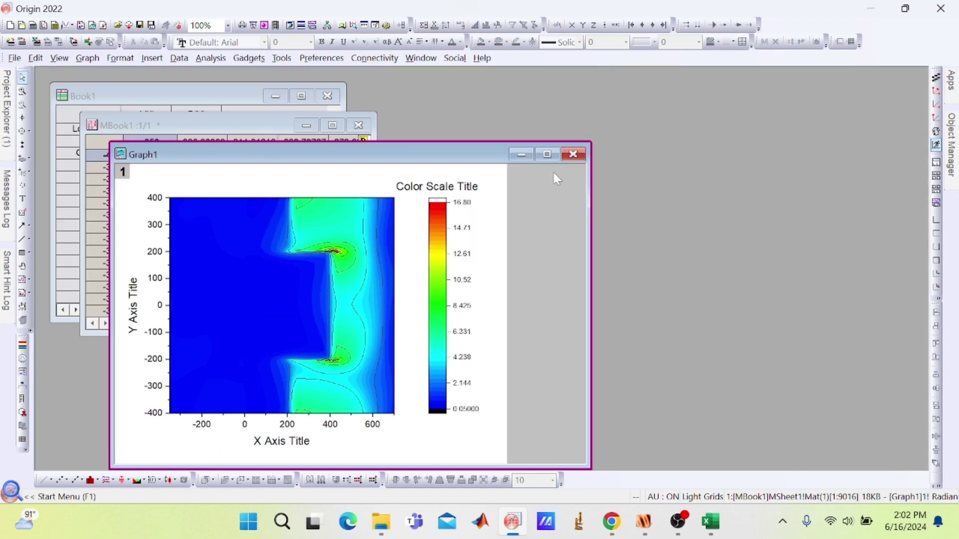
{"action": "left_click", "coordinate": [573, 155]}
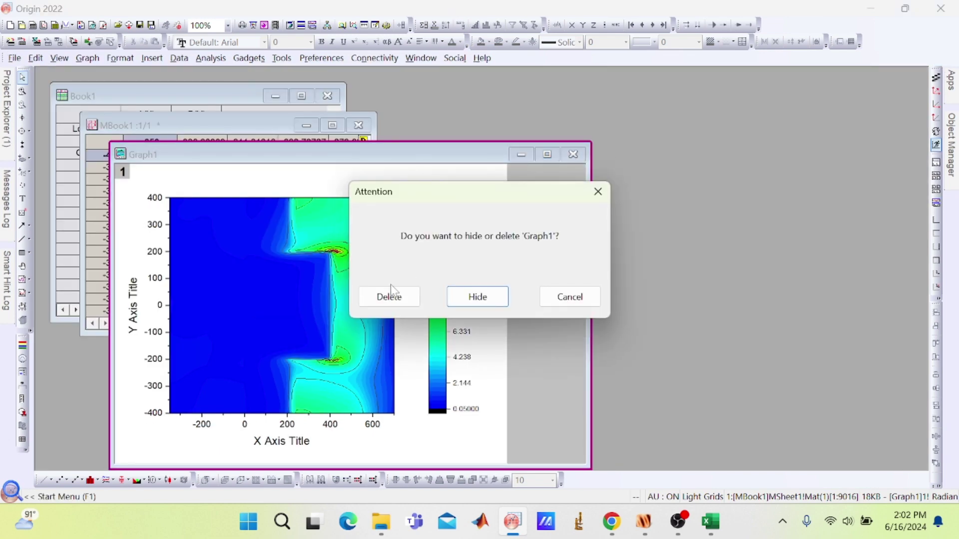
{"action": "left_click", "coordinate": [385, 298]}
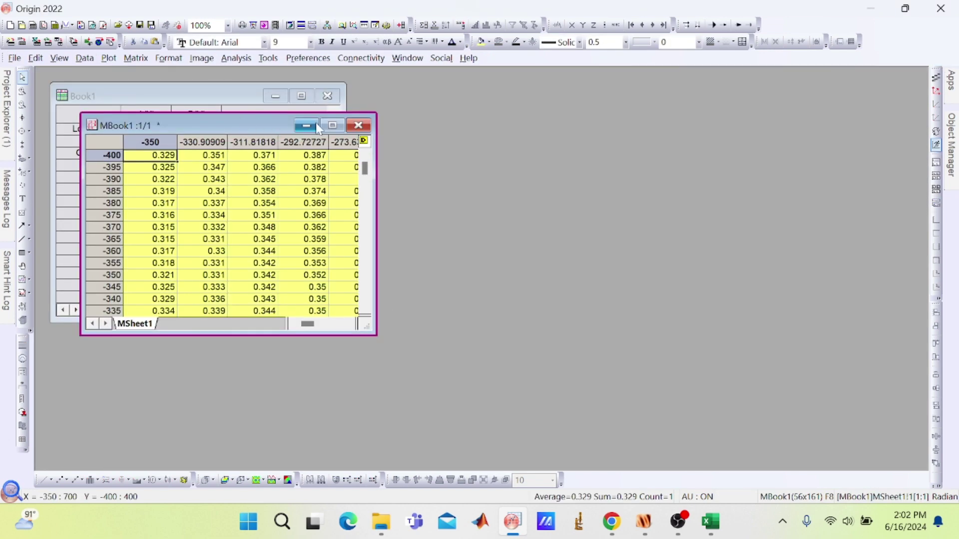
- Transpose the MBook1 matrix, with the output matrix set to a new matrixbook
{"action": "left_click", "coordinate": [332, 126]}
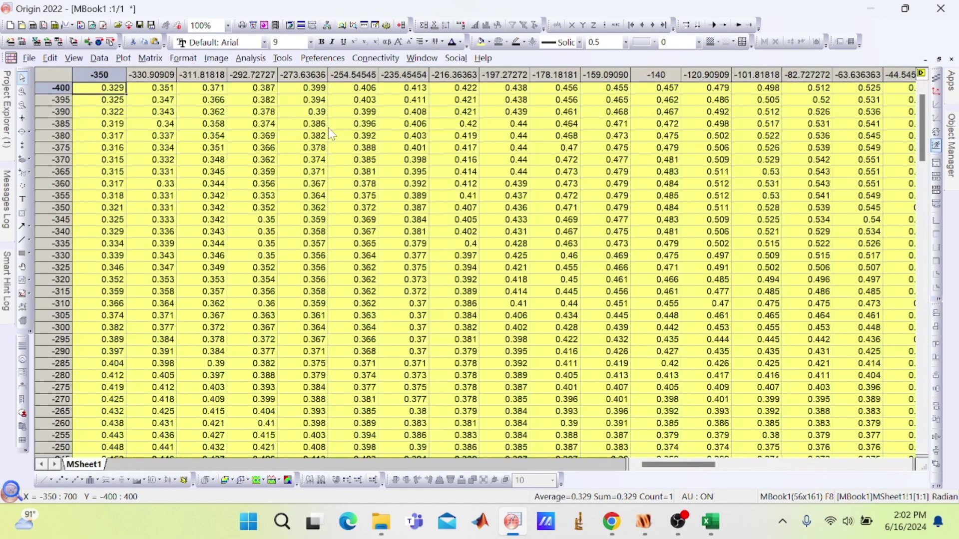
{"action": "left_click", "coordinate": [150, 59]}
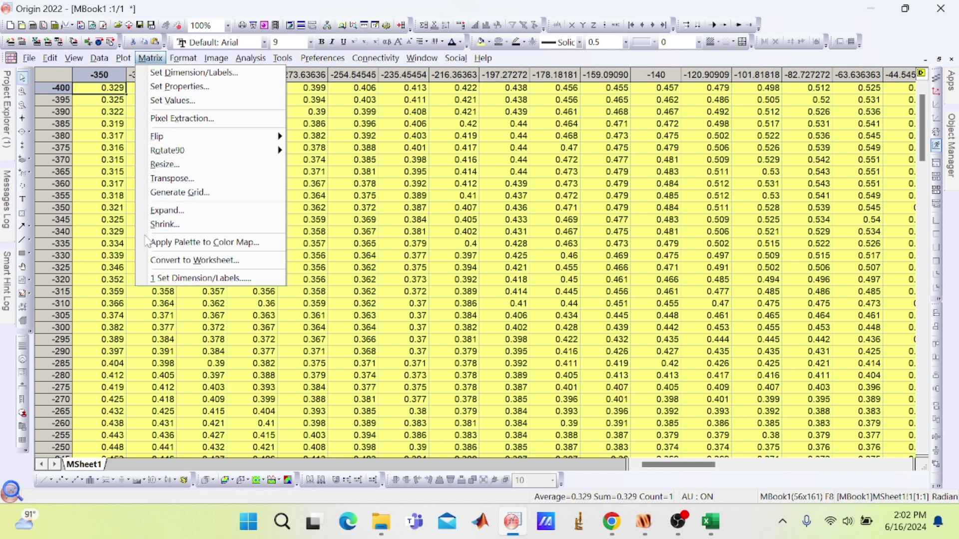
{"action": "left_click", "coordinate": [180, 181]}
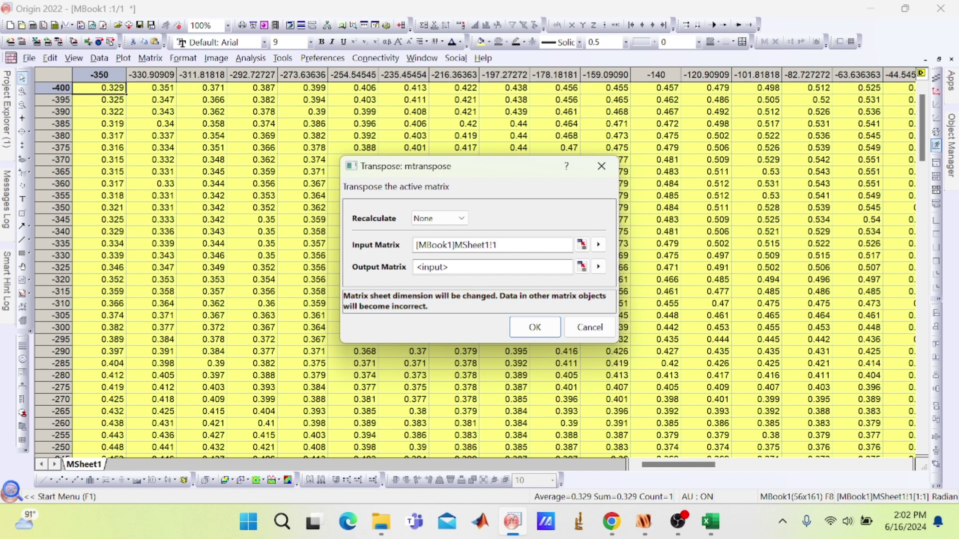
{"action": "left_click", "coordinate": [601, 272]}
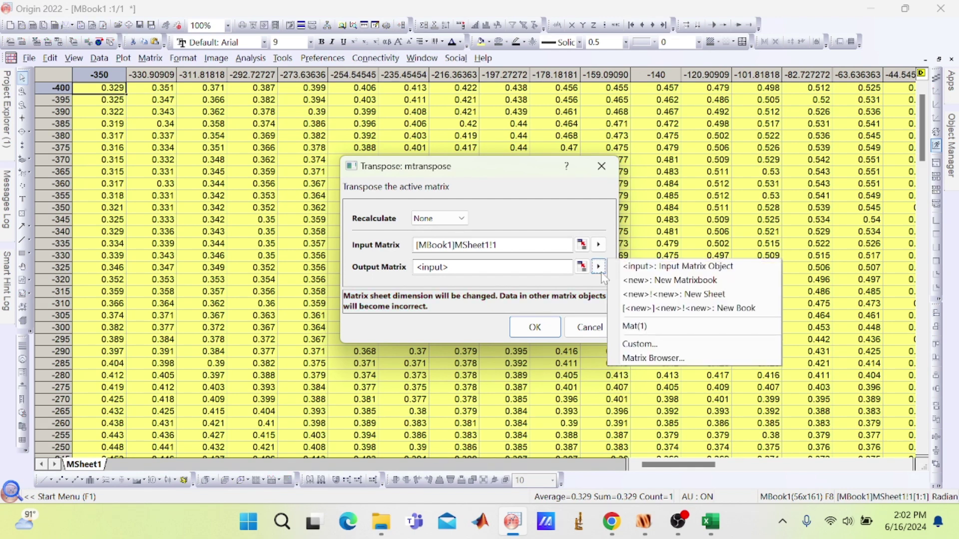
{"action": "left_click", "coordinate": [663, 283]}
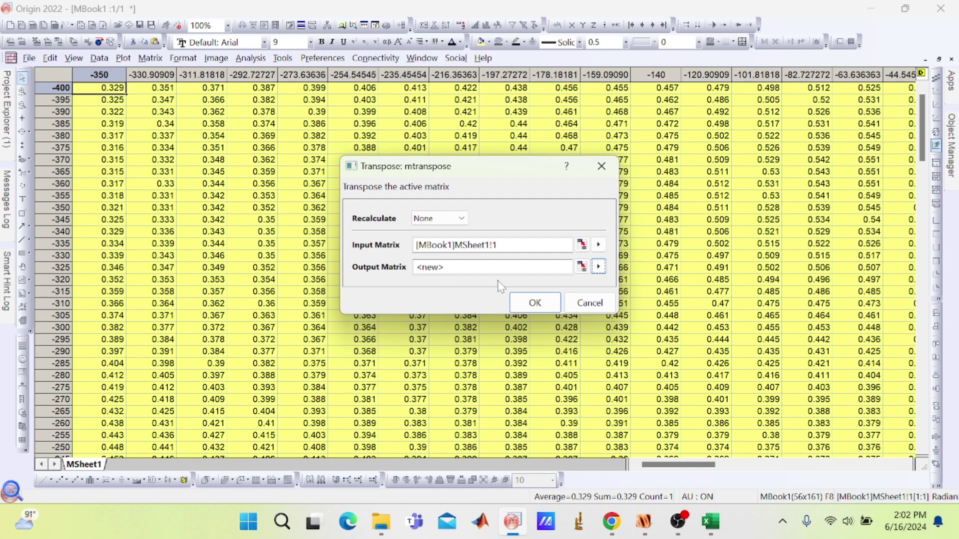
{"action": "left_click", "coordinate": [522, 305]}
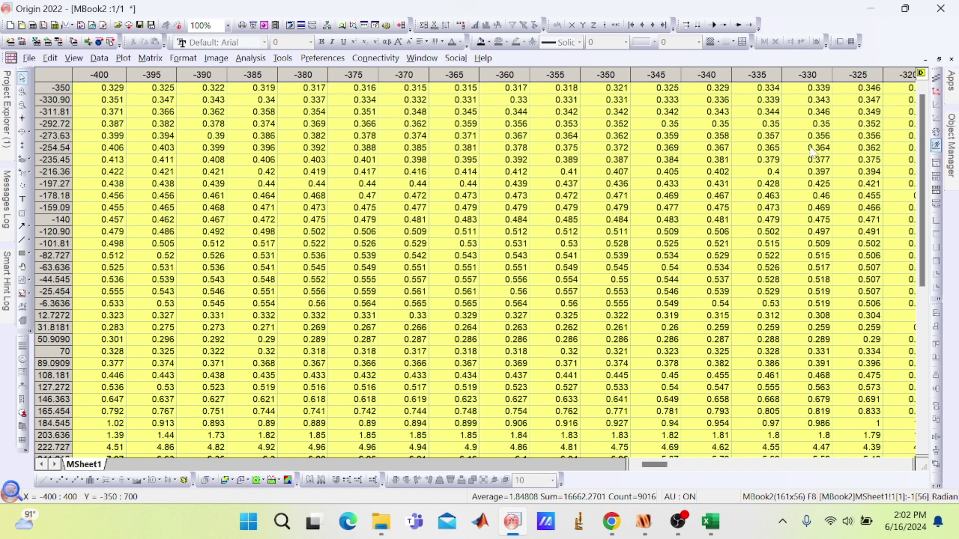
- Plot the transposed matrix as a Contour - Color Fill graph
{"action": "left_click", "coordinate": [938, 60]}
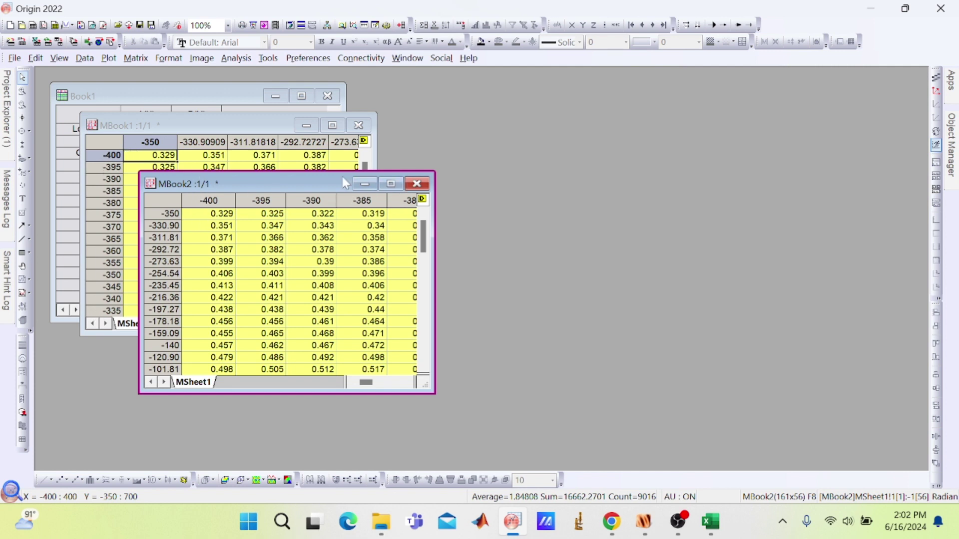
{"action": "left_click", "coordinate": [391, 185]}
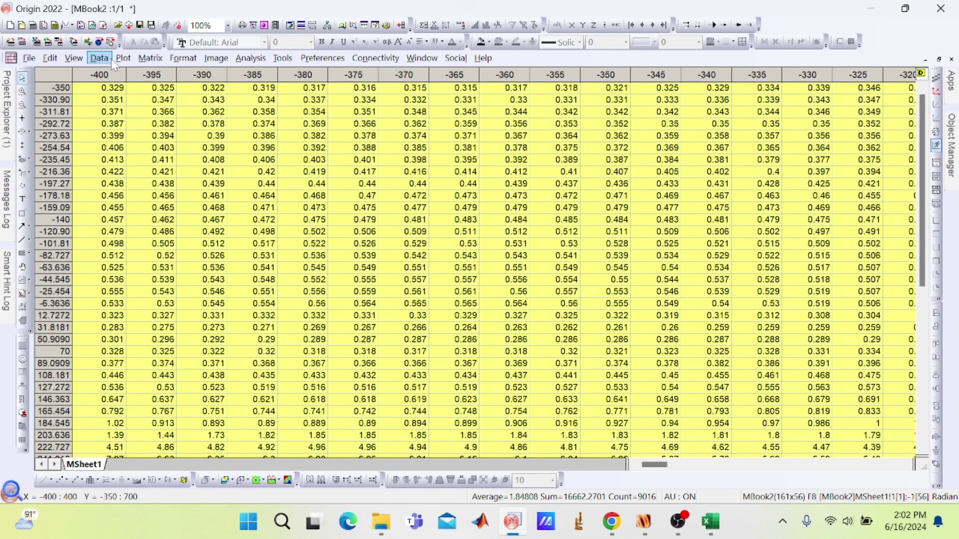
{"action": "left_click", "coordinate": [123, 58]}
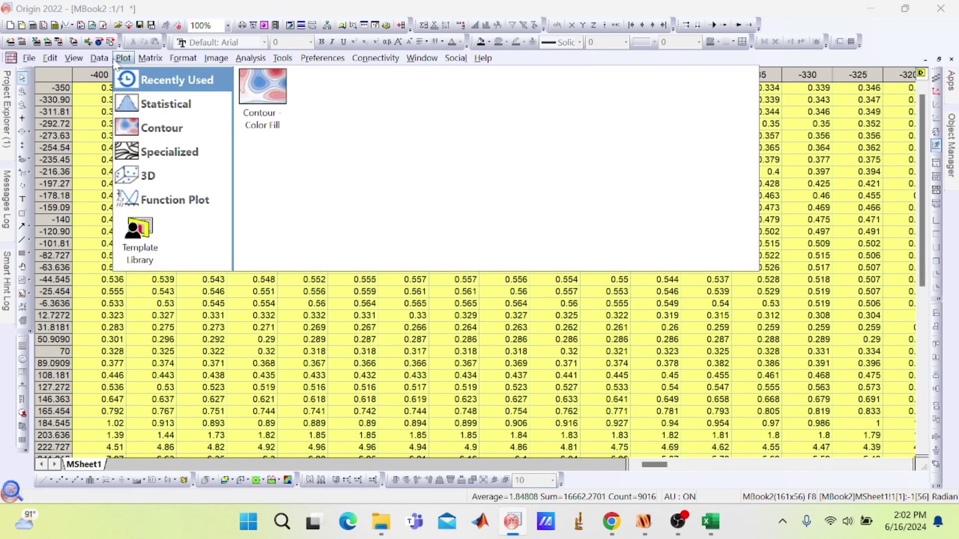
{"action": "left_click", "coordinate": [258, 100]}
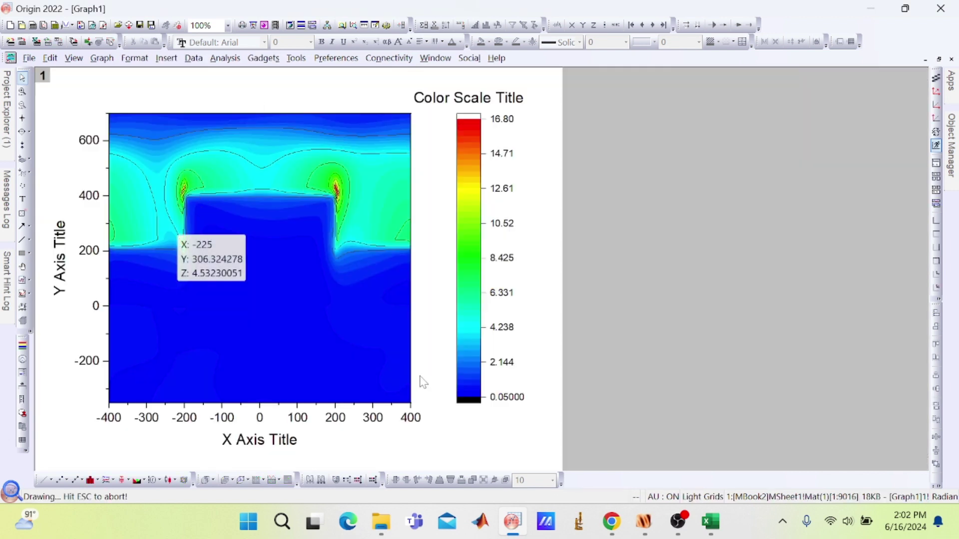
- Place Lumerical's Visualizer 1 window beside the new contour graph, compare the field profiles and axis ranges, and return to the graph
{"action": "mouse_move", "coordinate": [639, 525]}
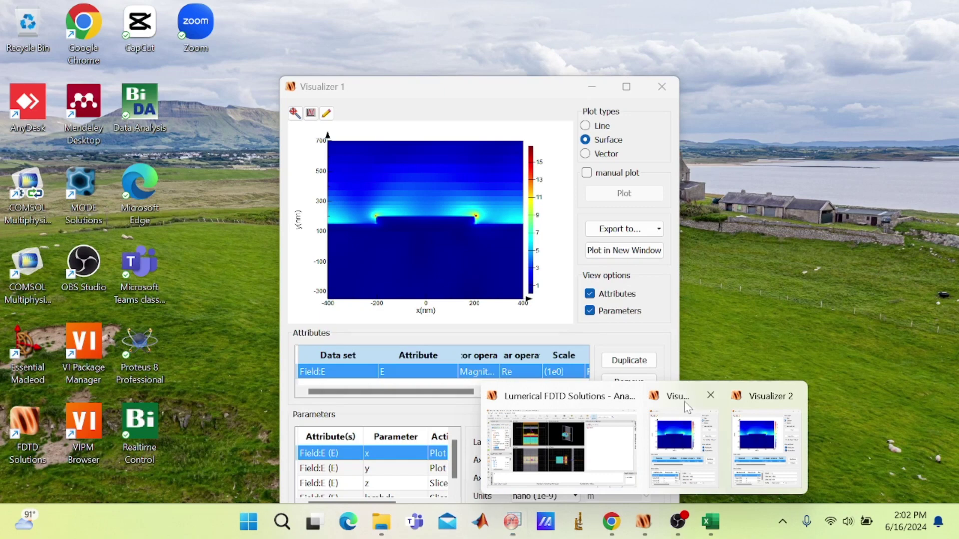
{"action": "left_click", "coordinate": [684, 401]}
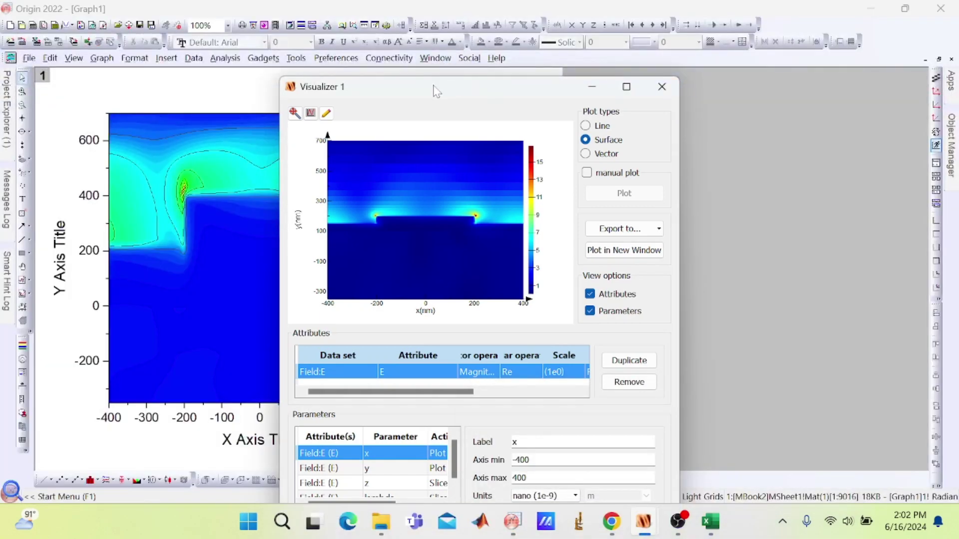
{"action": "left_click_drag", "start_coordinate": [437, 92], "coordinate": [678, 80]}
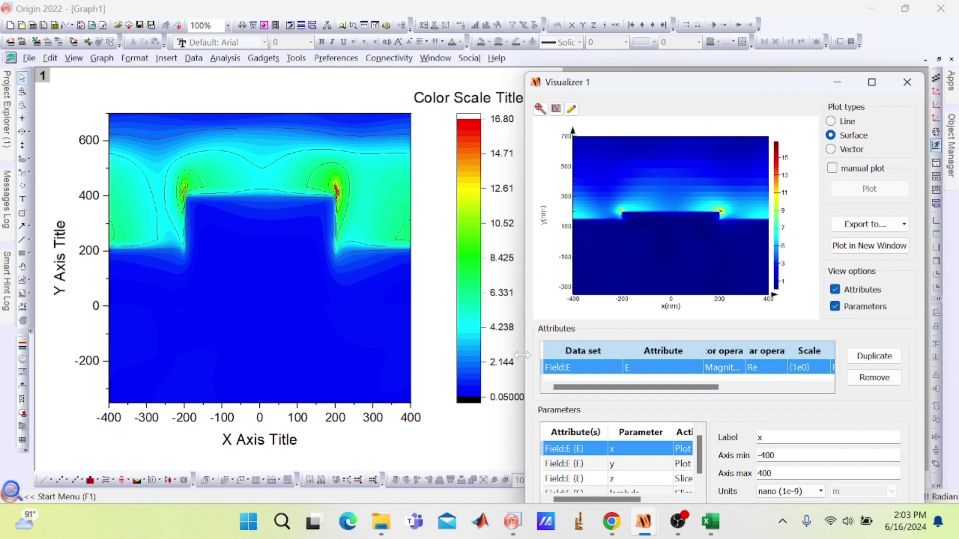
{"action": "left_click", "coordinate": [382, 93]}
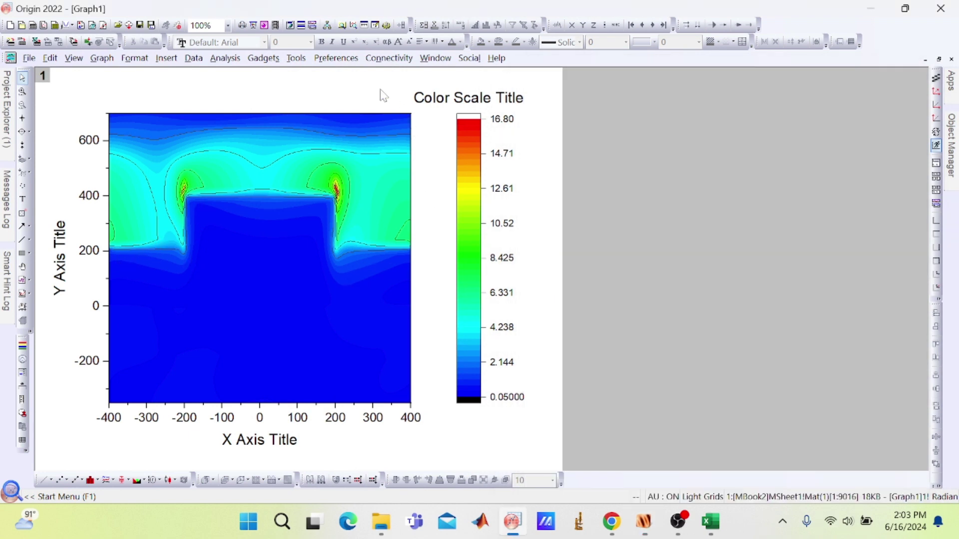
- Check the axis names in Lumerical's Visualizer 2, then change the graph's X axis title to "x (nm)" in bold, size 28
{"action": "left_click", "coordinate": [260, 447]}
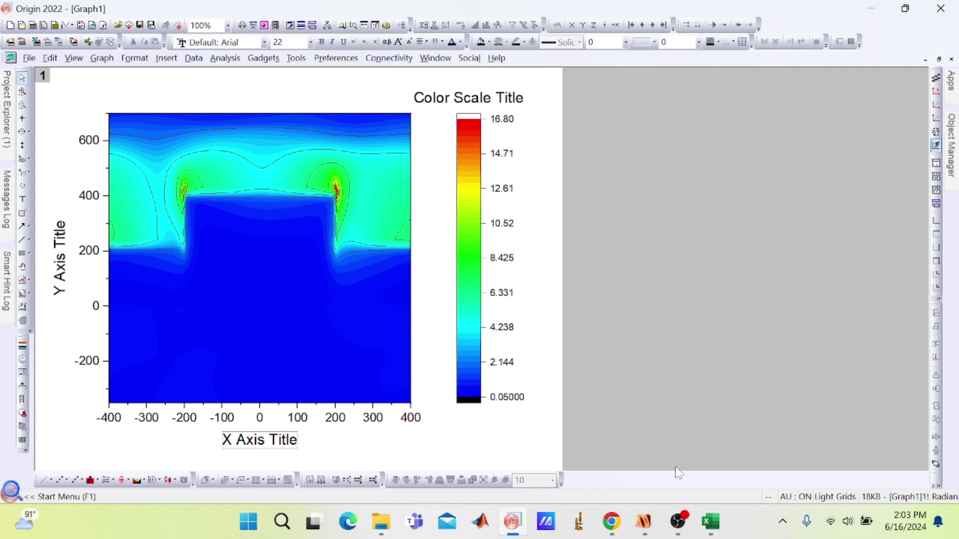
{"action": "mouse_move", "coordinate": [644, 522]}
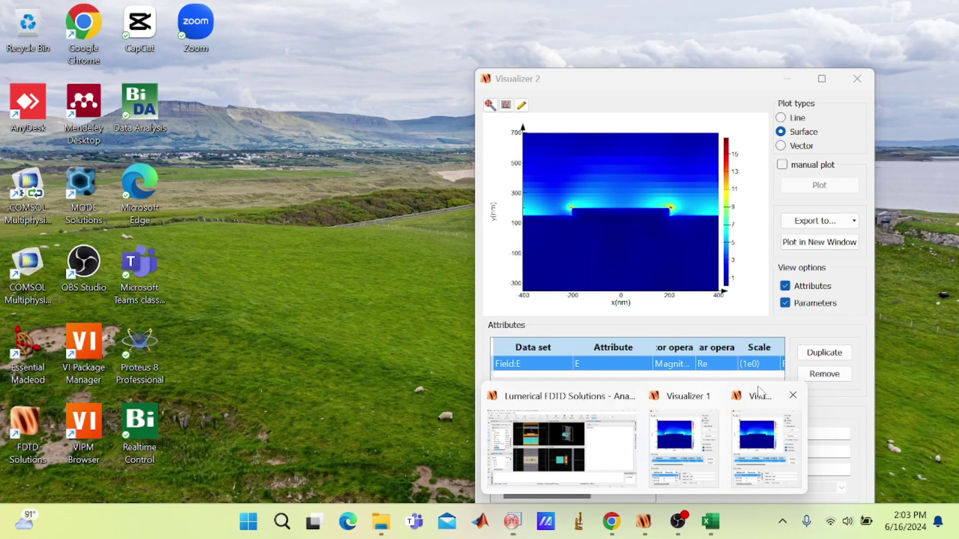
{"action": "left_click", "coordinate": [758, 392]}
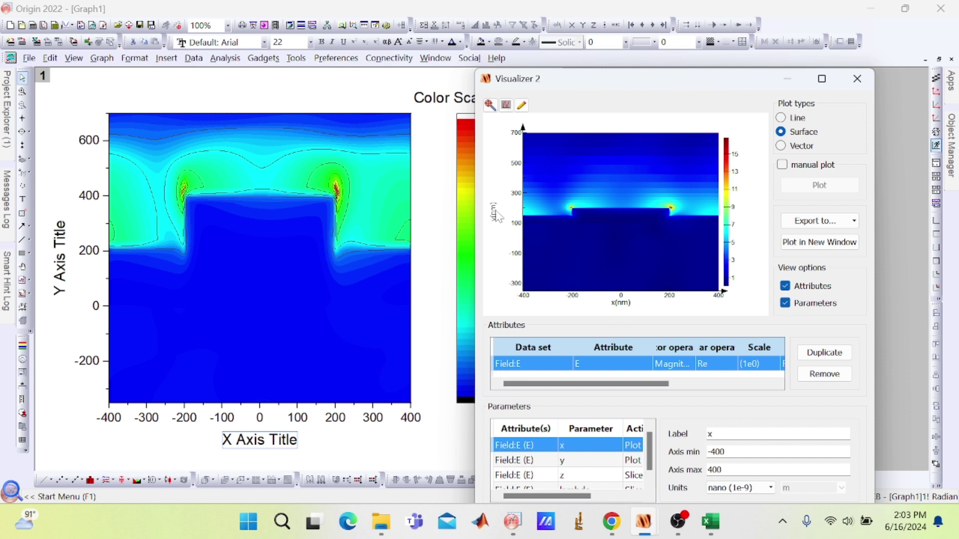
{"action": "double_click", "coordinate": [274, 441]}
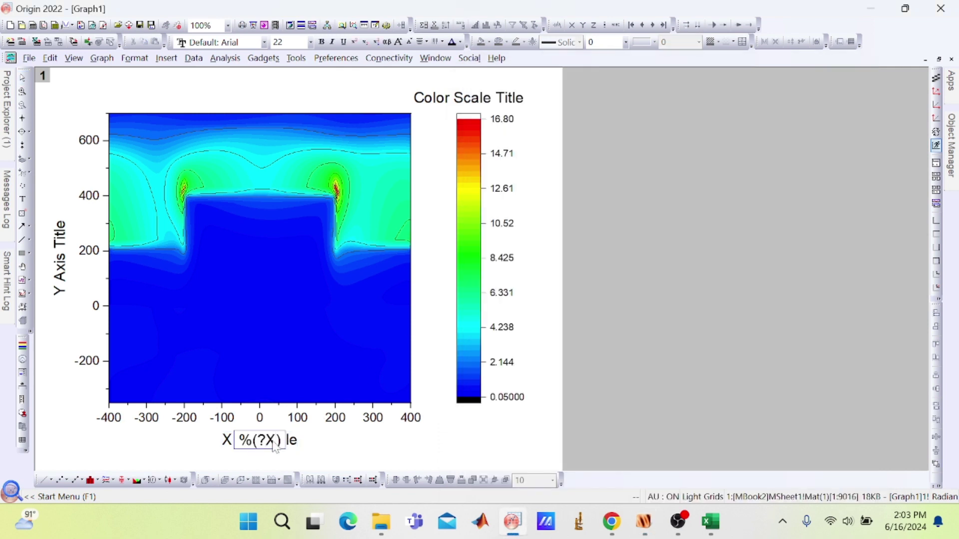
{"action": "key", "text": "ctrl+a"}
{"action": "type", "text": "x (nm)"}
{"action": "key", "text": "ctrl+a"}
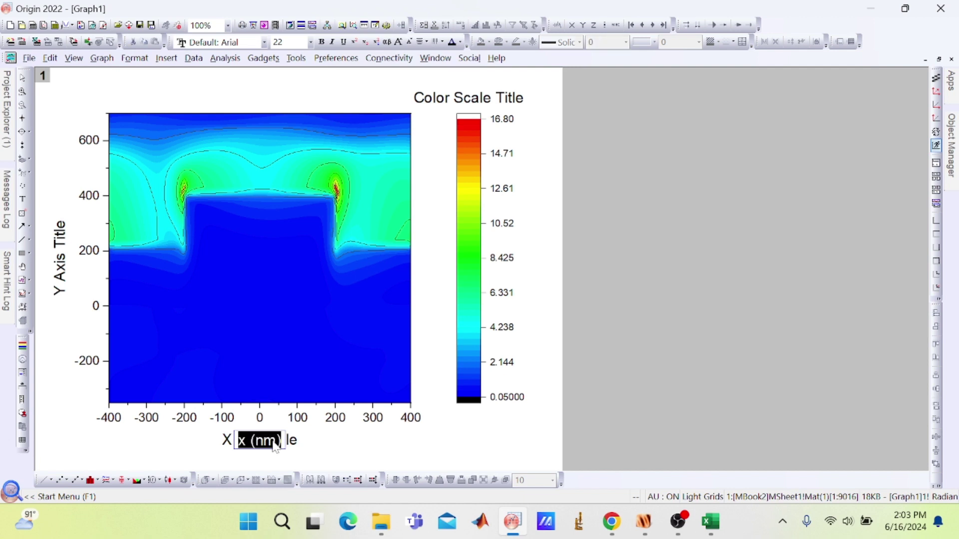
{"action": "left_click", "coordinate": [322, 42]}
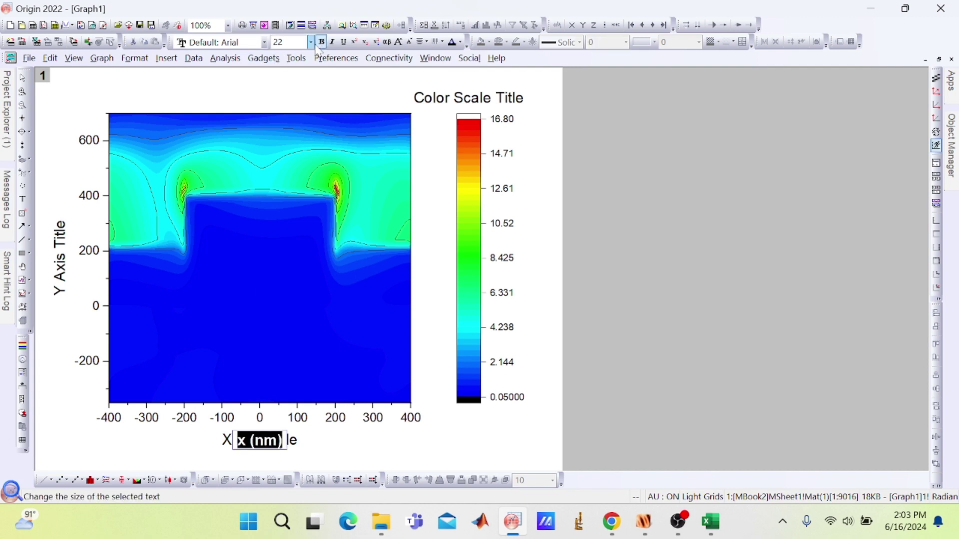
{"action": "left_click", "coordinate": [310, 42]}
{"action": "left_click", "coordinate": [289, 199]}
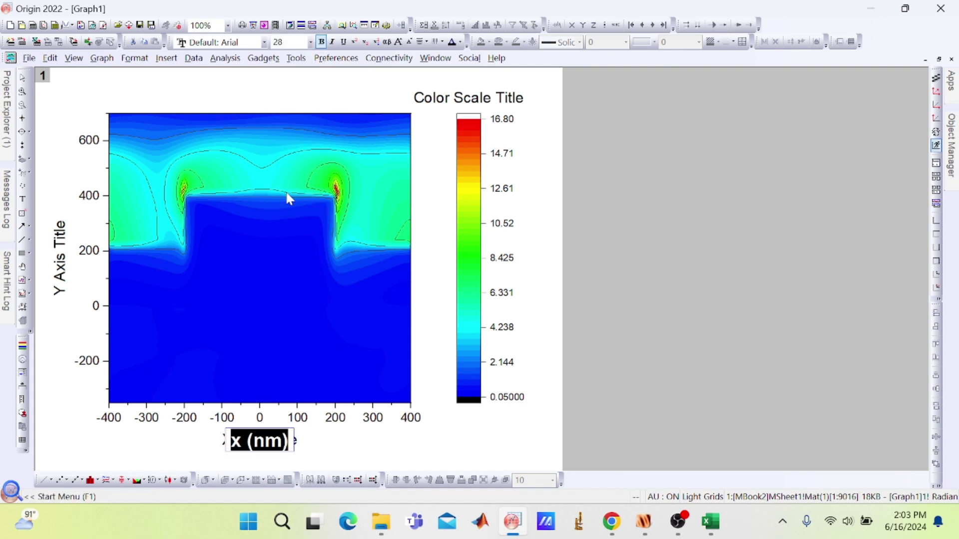
- Change the Y axis title to "y (nm)" and format it in bold, size 28
{"action": "double_click", "coordinate": [60, 273]}
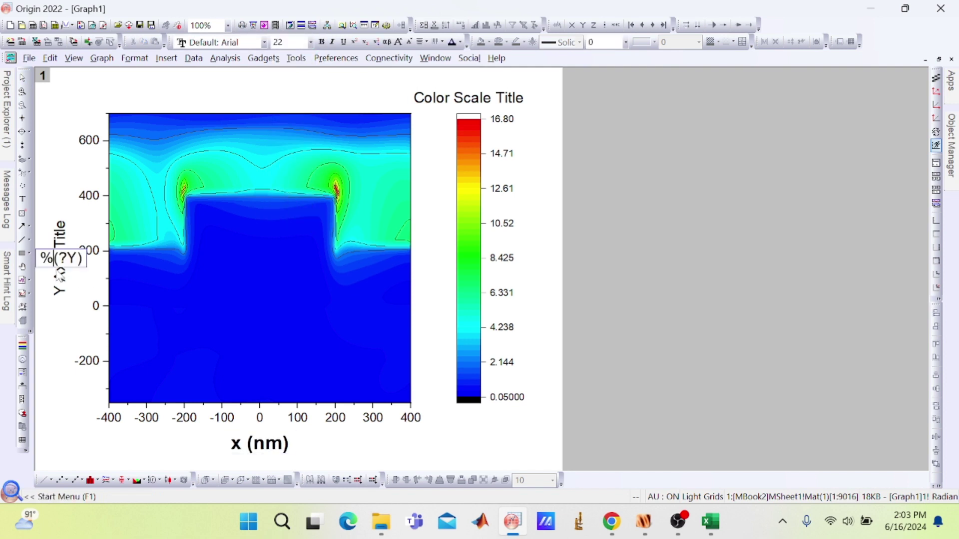
{"action": "key", "text": "ctrl+a"}
{"action": "key", "text": "BackSpace"}
{"action": "type", "text": "y (nm)"}
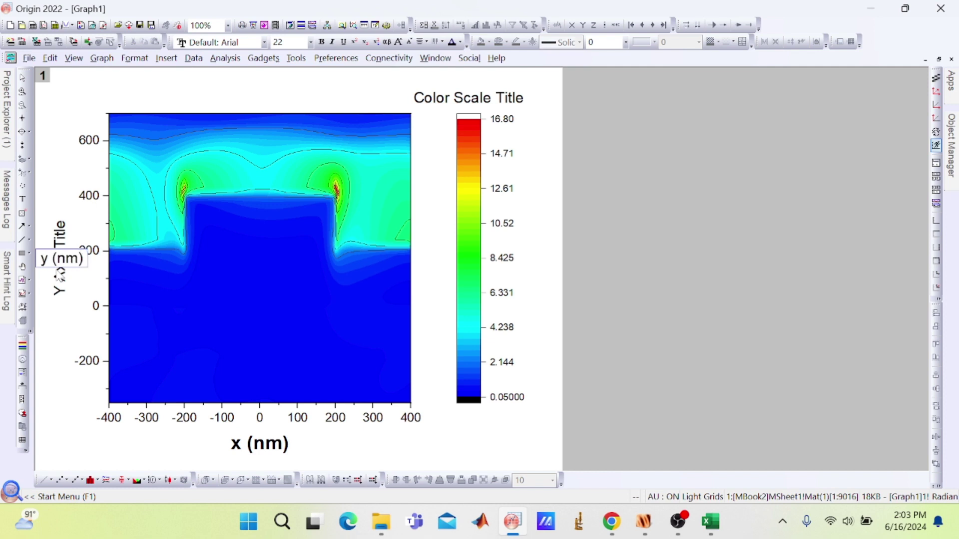
{"action": "key", "text": "ctrl+a"}
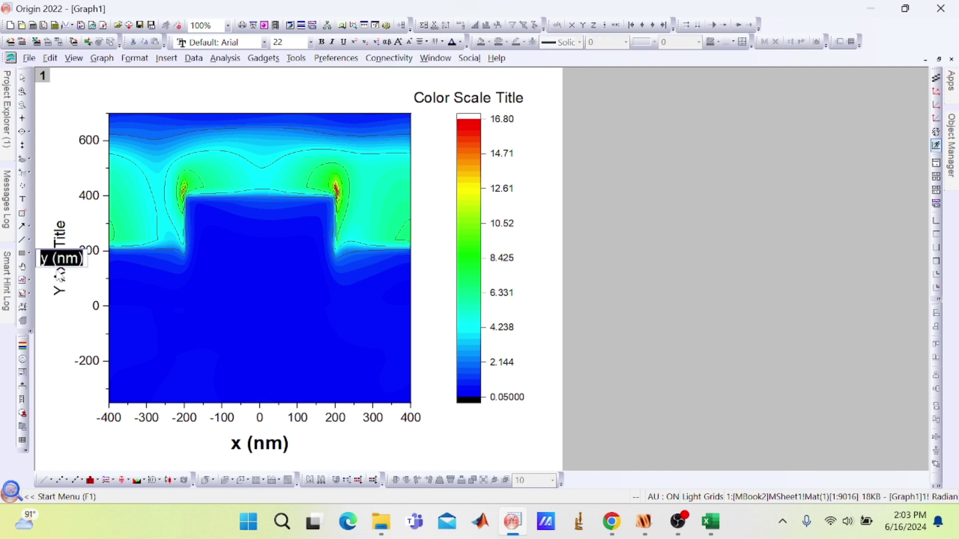
{"action": "left_click", "coordinate": [322, 44]}
{"action": "left_click", "coordinate": [311, 42]}
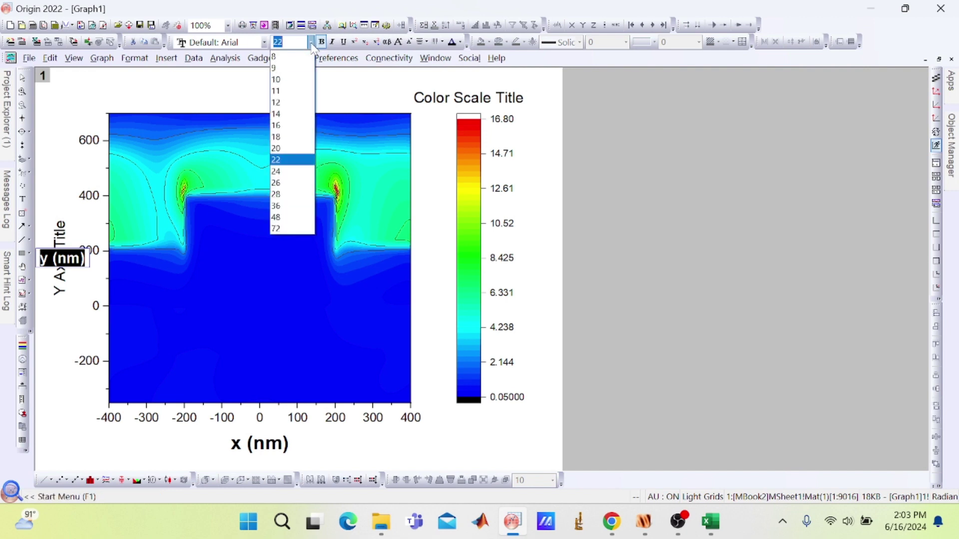
{"action": "left_click", "coordinate": [291, 194]}
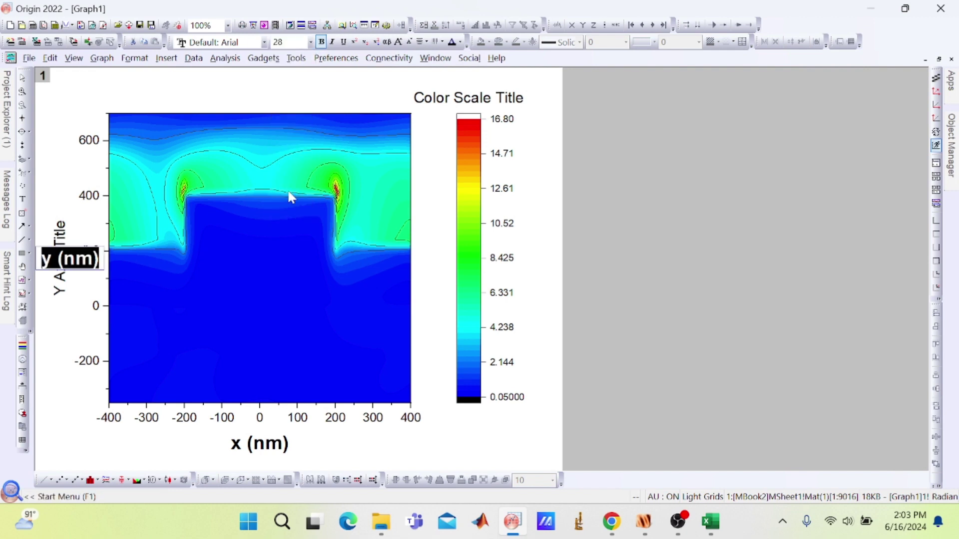
- Set the font size of the Y and X axis tick labels to 24
{"action": "left_click", "coordinate": [93, 145]}
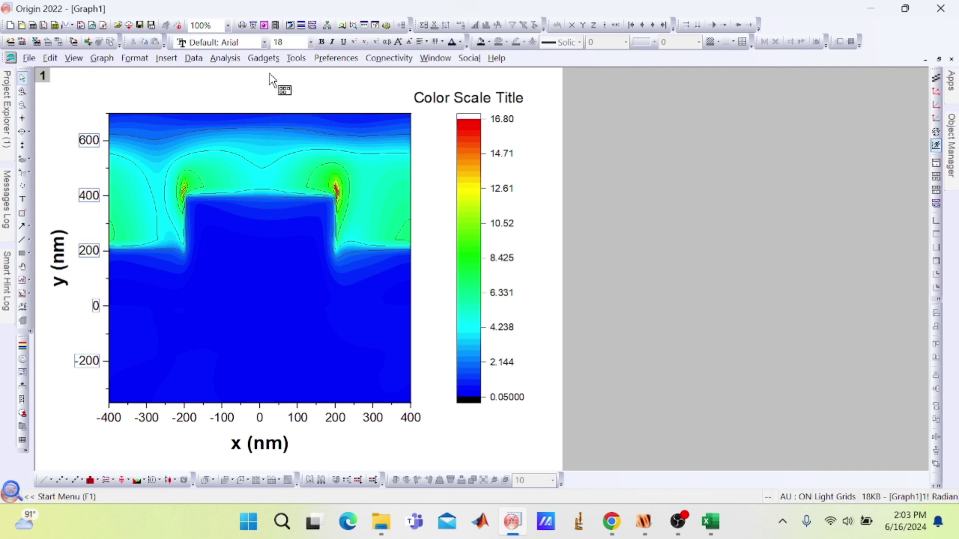
{"action": "left_click", "coordinate": [311, 42]}
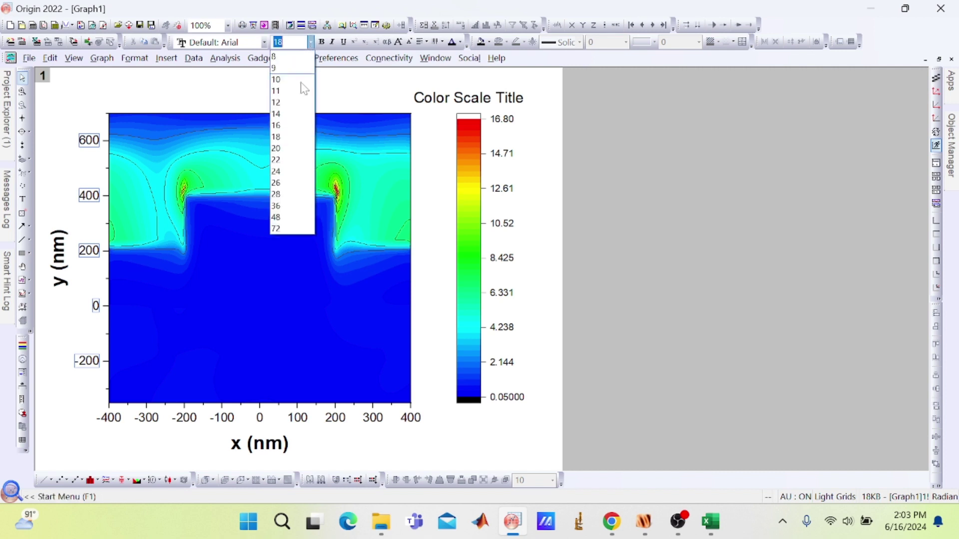
{"action": "left_click", "coordinate": [288, 174]}
{"action": "left_click", "coordinate": [148, 419]}
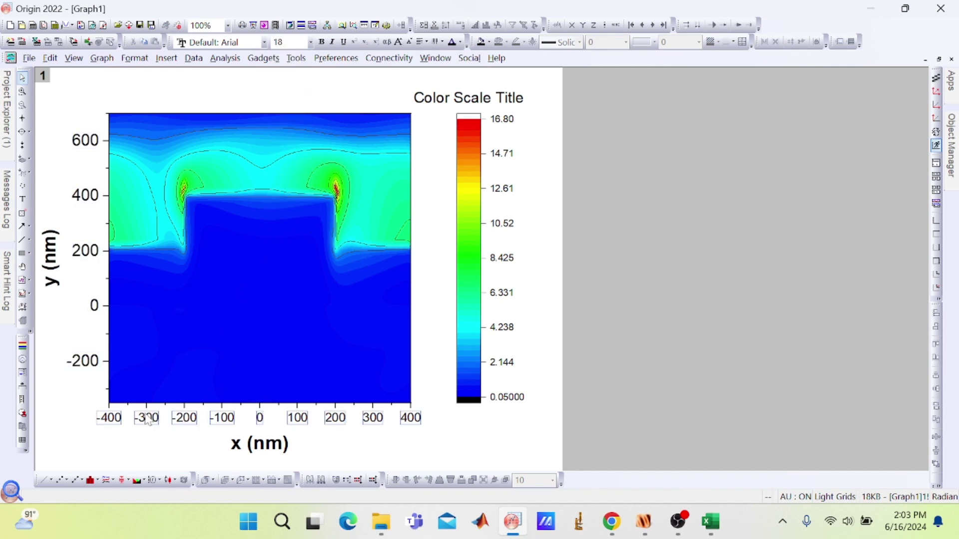
{"action": "left_click", "coordinate": [310, 42]}
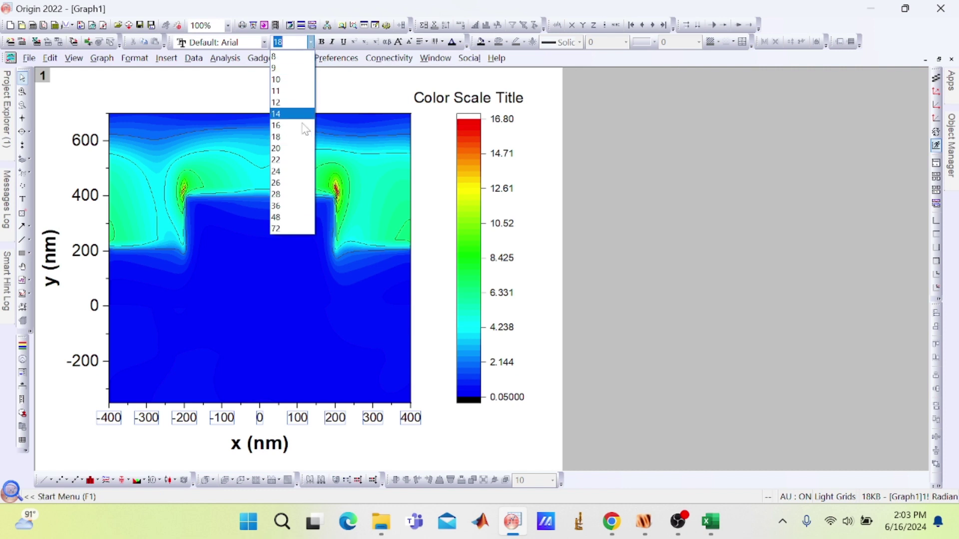
{"action": "left_click", "coordinate": [288, 172]}
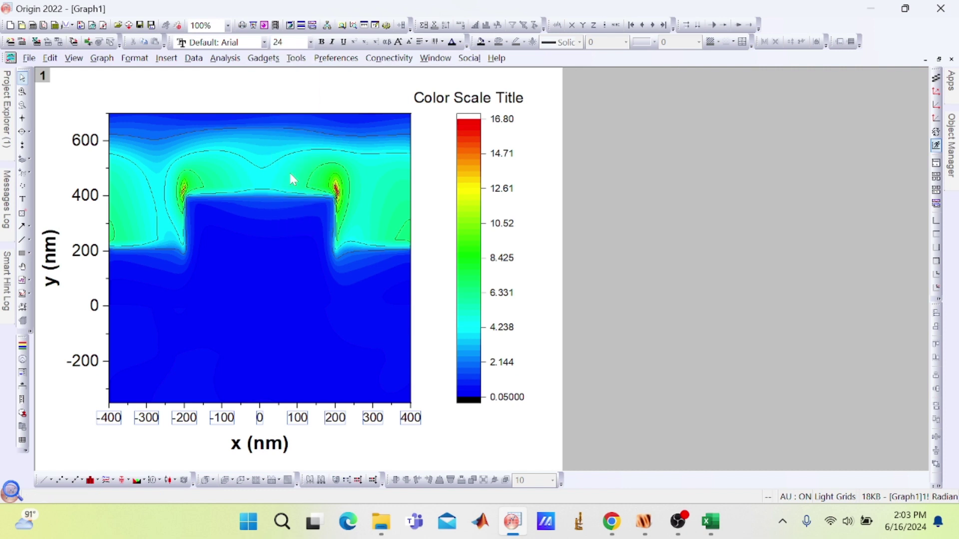
{"action": "left_click", "coordinate": [439, 443]}
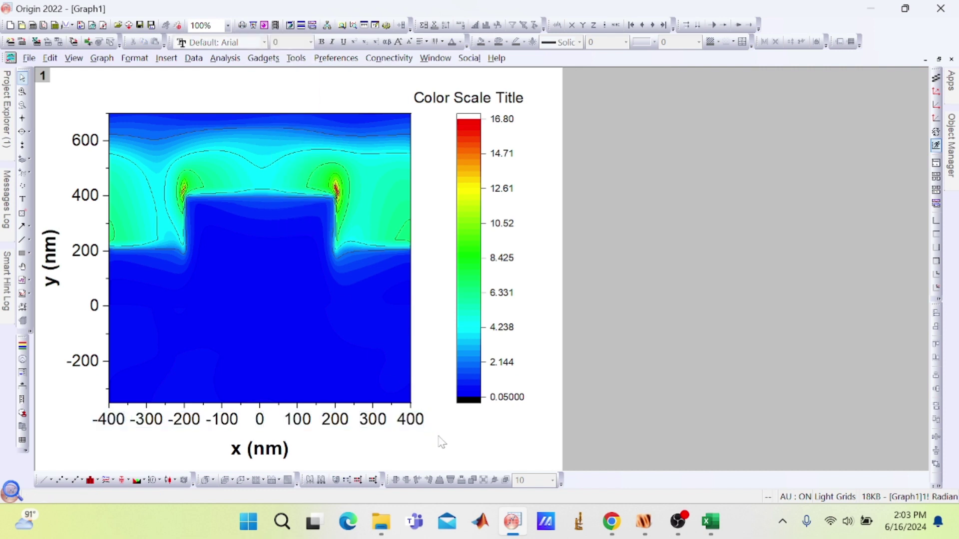
- Set the X axis major tick increment to 200 and apply it to the graph
{"action": "left_click", "coordinate": [335, 428]}
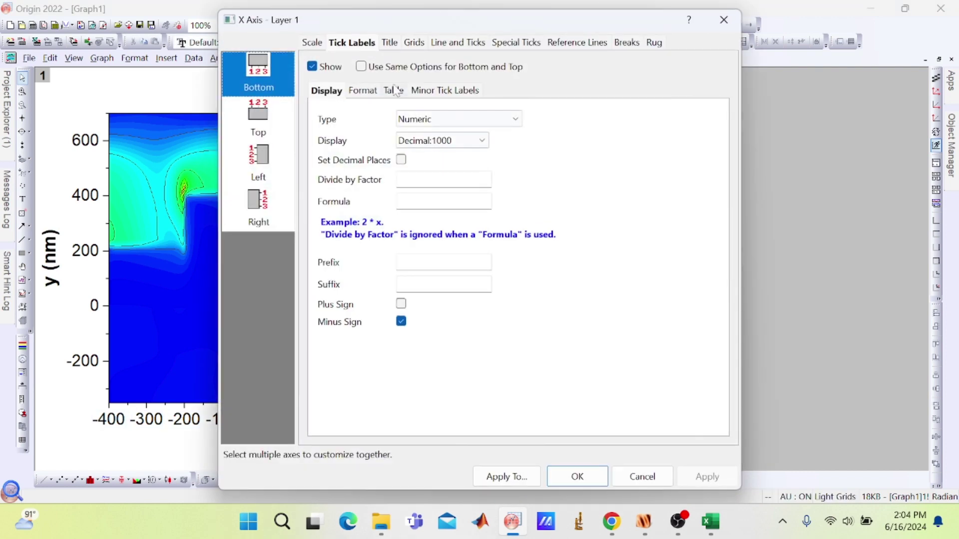
{"action": "left_click", "coordinate": [314, 45]}
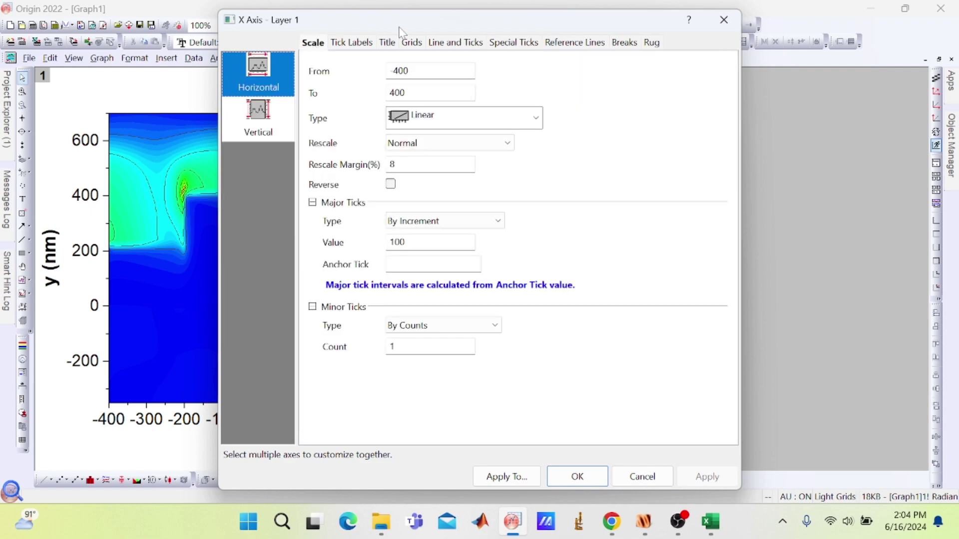
{"action": "left_click_drag", "start_coordinate": [398, 26], "coordinate": [638, 58]}
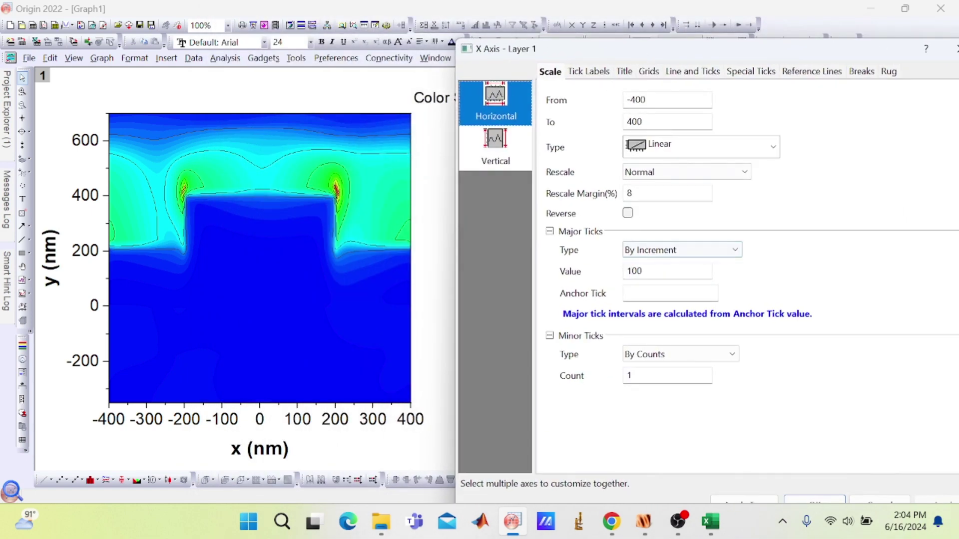
{"action": "double_click", "coordinate": [634, 271]}
{"action": "type", "text": "2"}
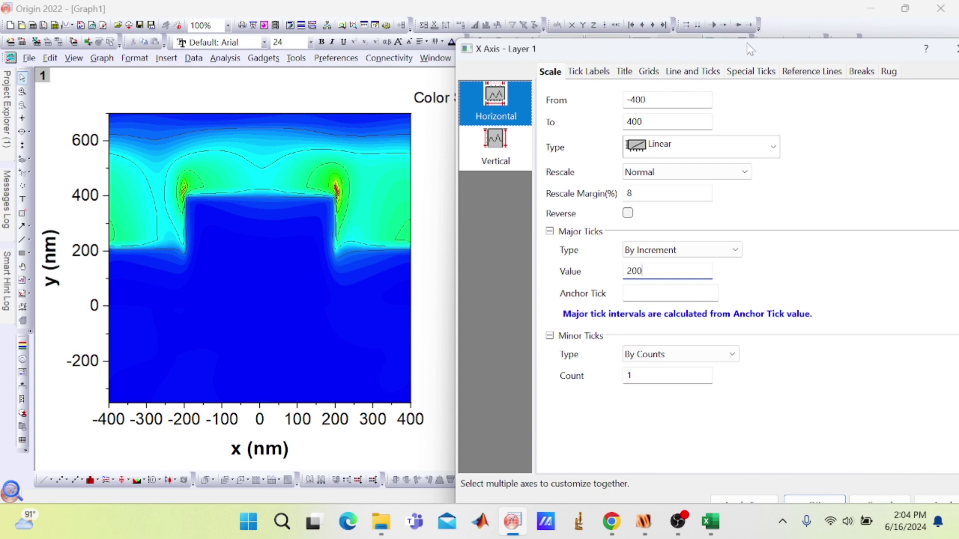
{"action": "left_click_drag", "start_coordinate": [750, 49], "coordinate": [713, 18]}
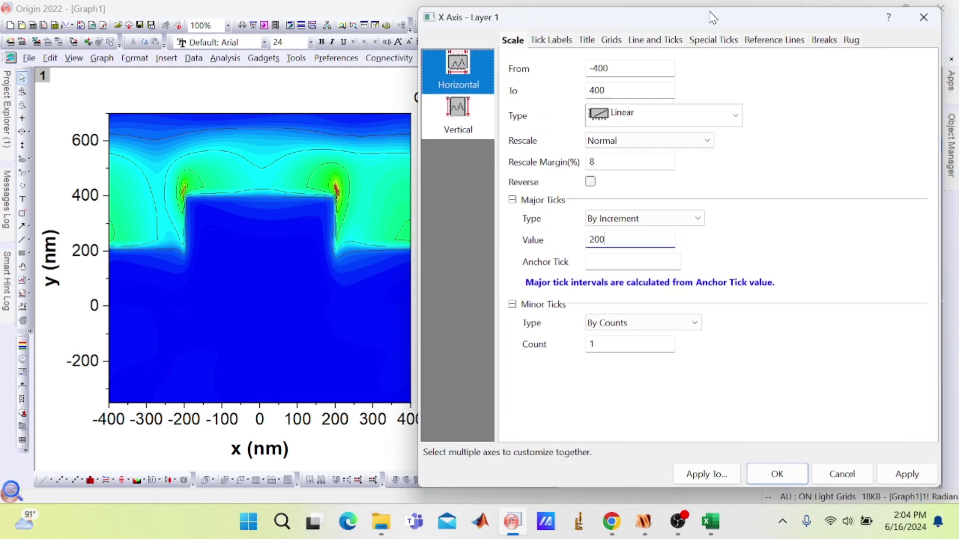
{"action": "left_click", "coordinate": [907, 474]}
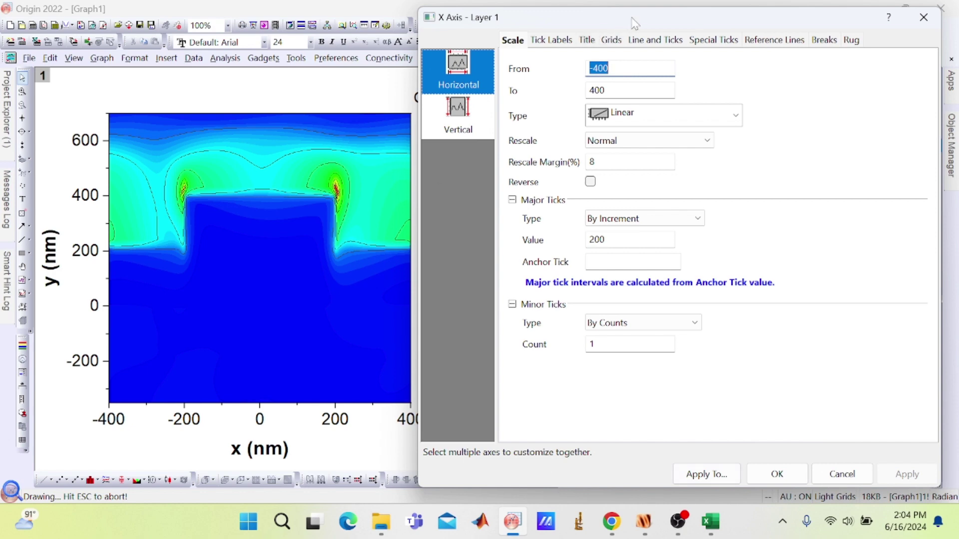